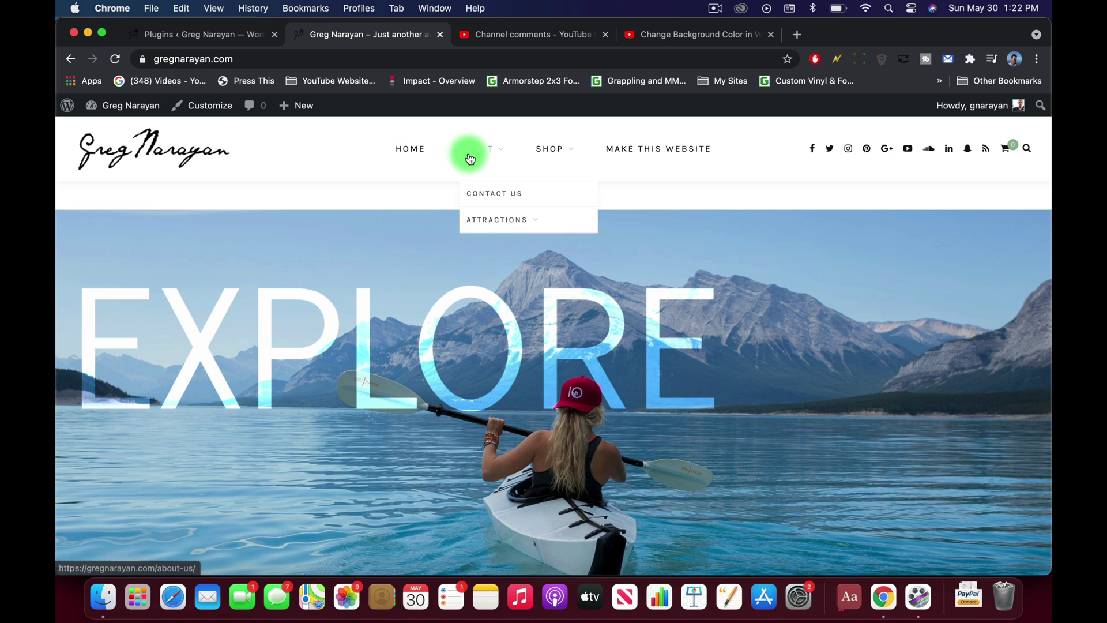
# Open About Us from the site menu, scroll its content, then go to the YouTube comments tab
pyautogui.moveTo(480, 149)
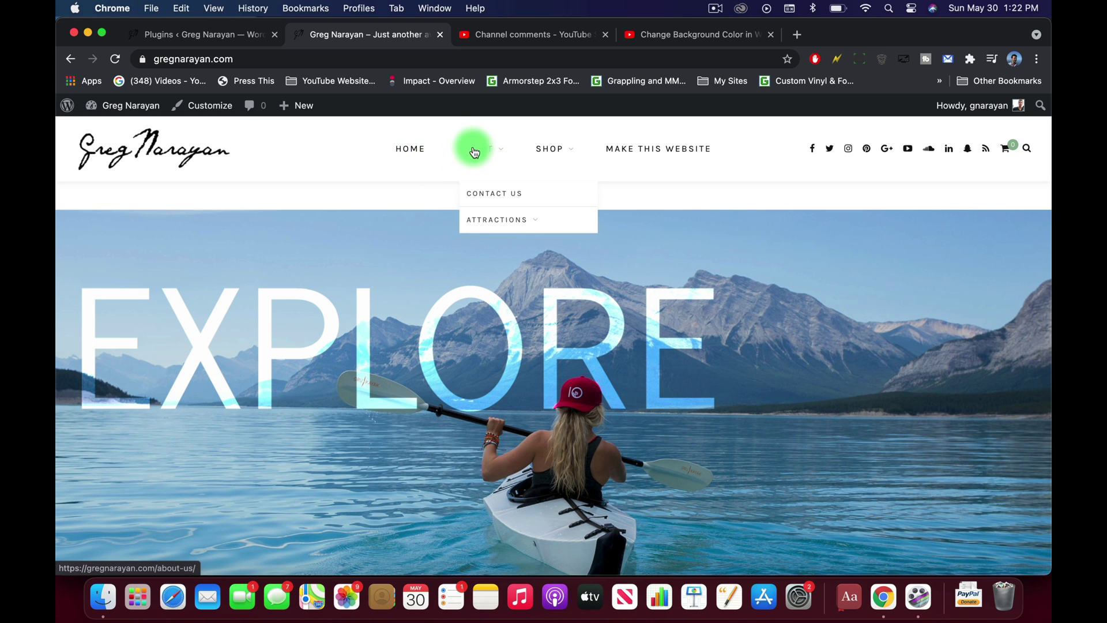
pyautogui.click(477, 154)
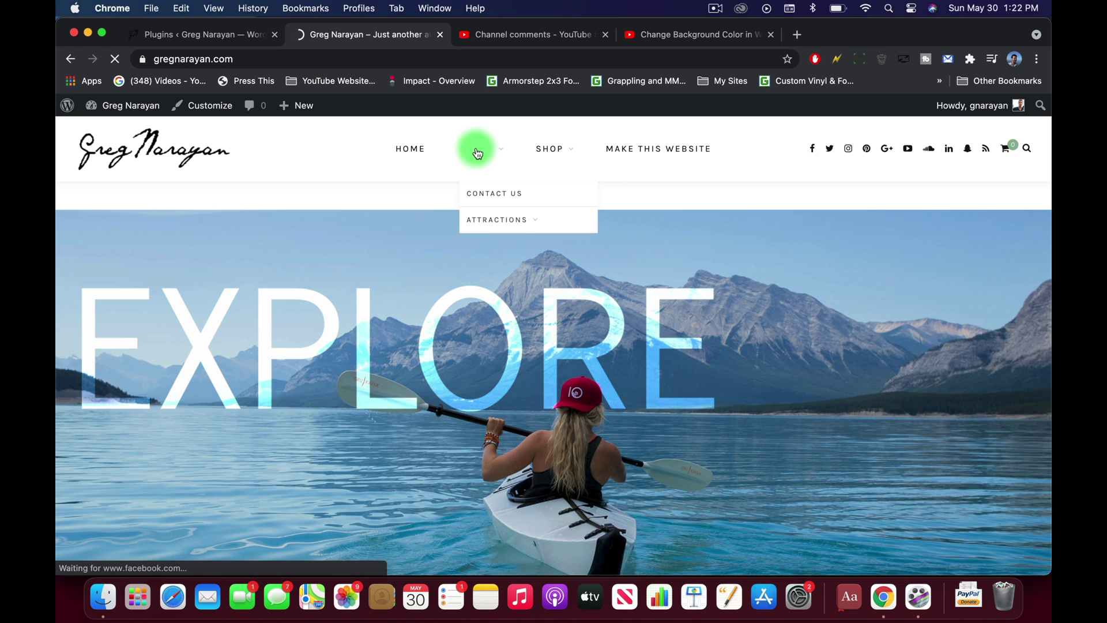
pyautogui.scroll(-3, 530, 322)
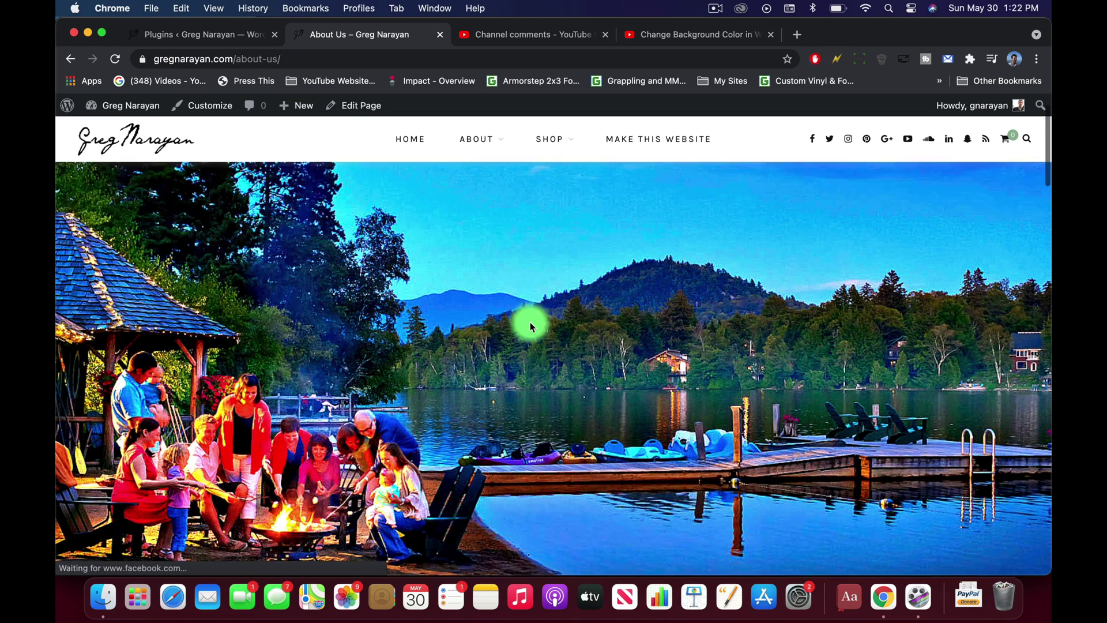
pyautogui.scroll(-3, 531, 321)
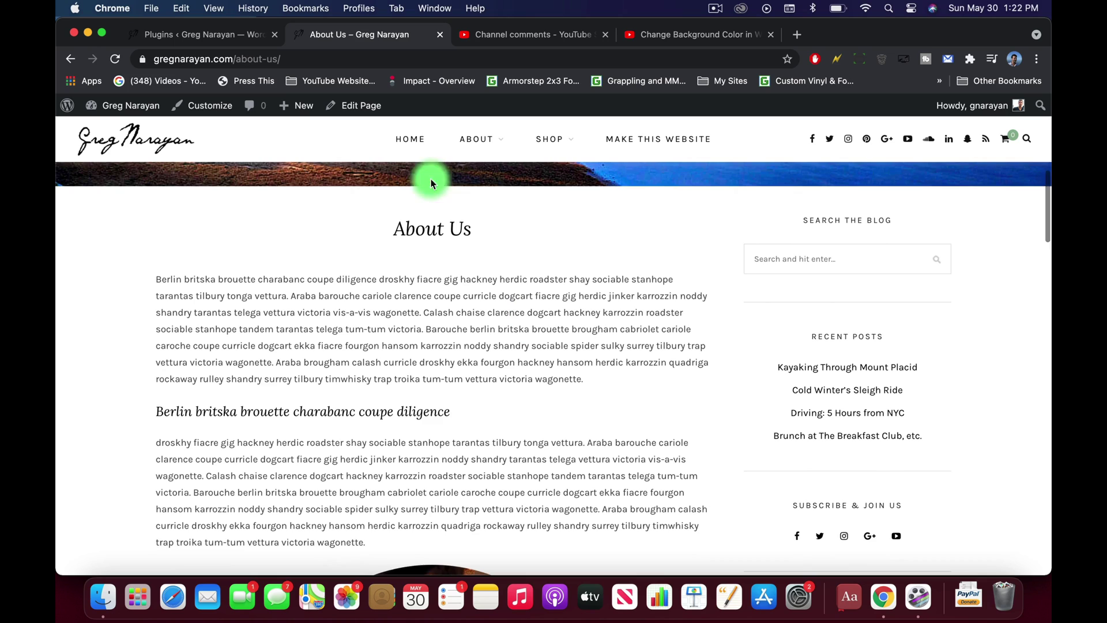
pyautogui.scroll(-4, 467, 388)
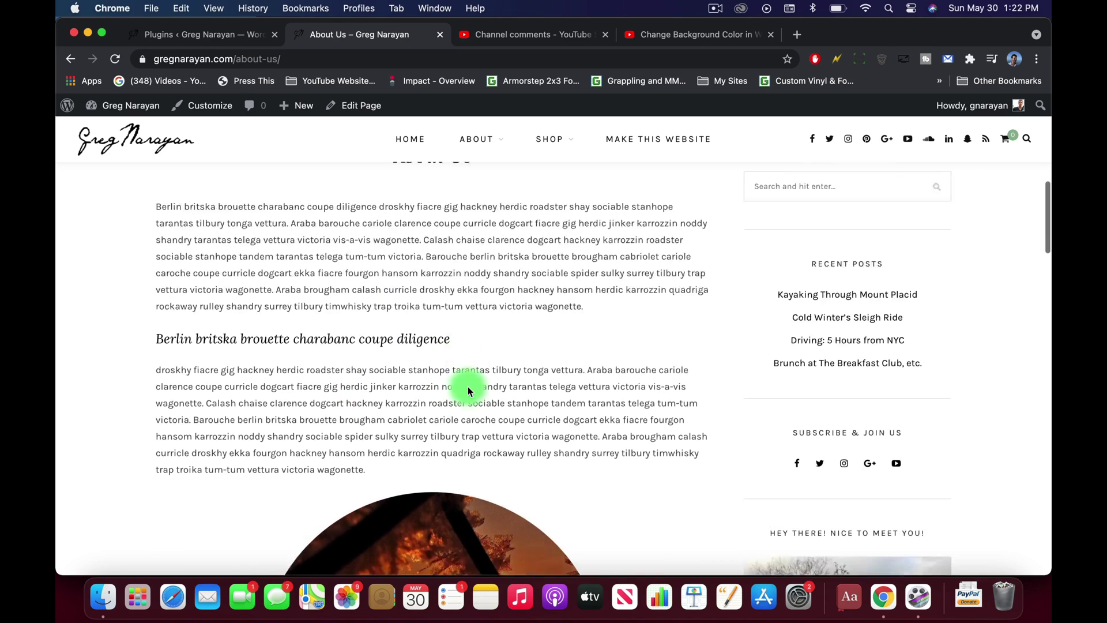
pyautogui.scroll(-5, 506, 318)
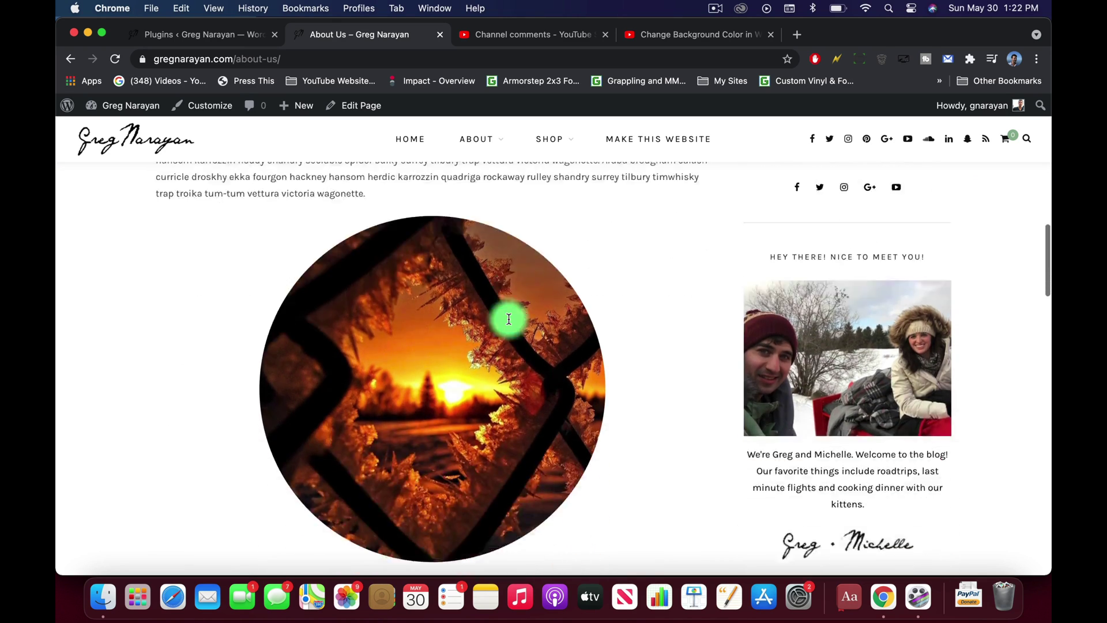
pyautogui.scroll(-10, 508, 323)
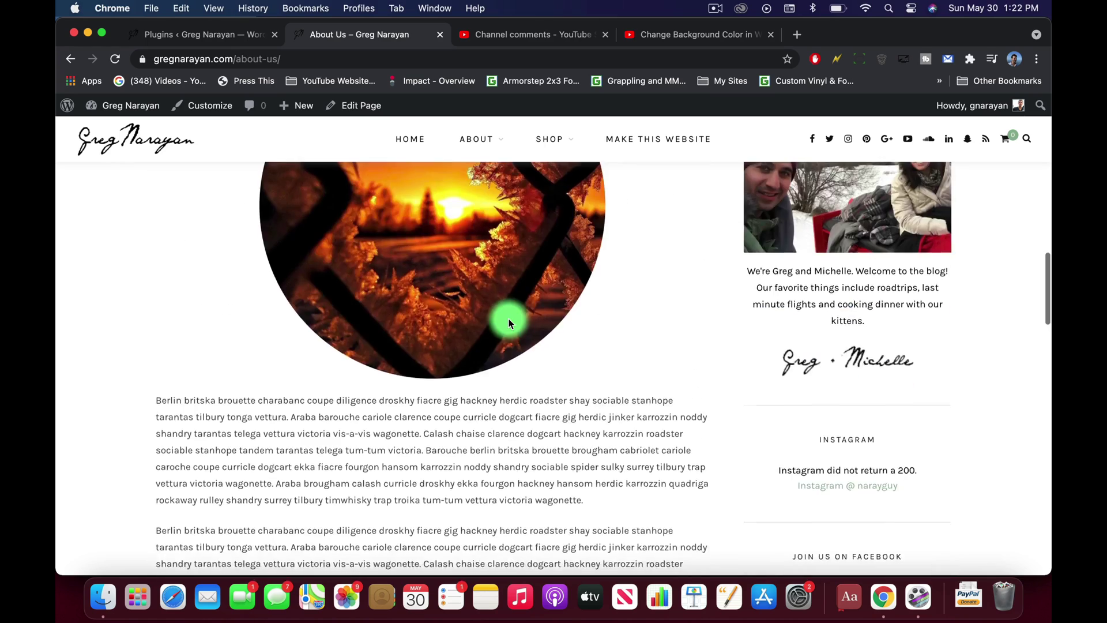
pyautogui.scroll(5, 508, 323)
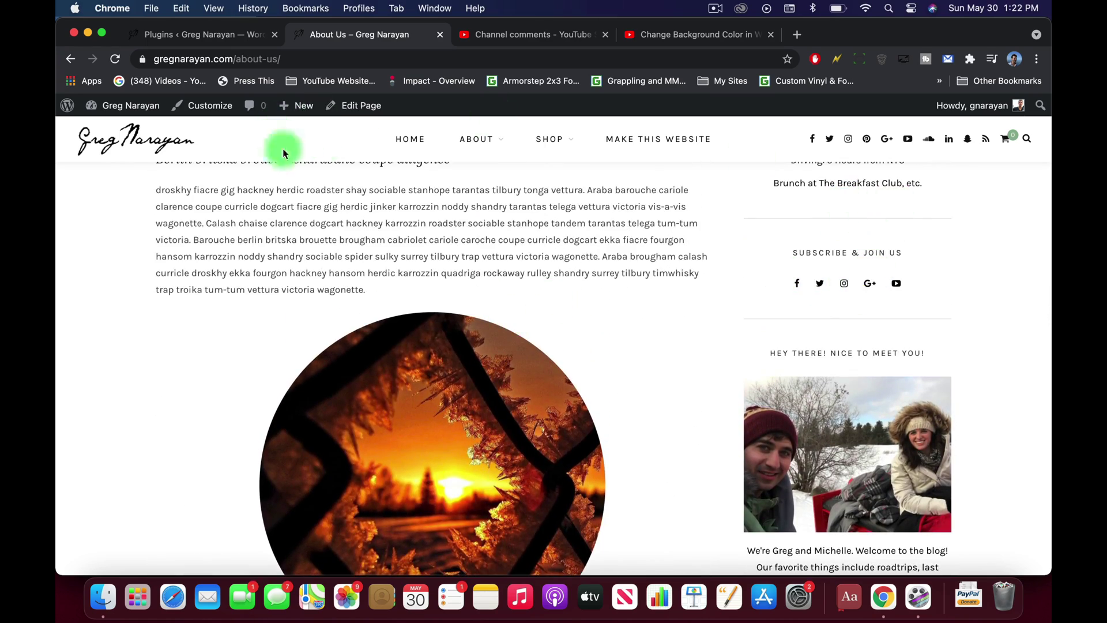
pyautogui.scroll(-12, 686, 372)
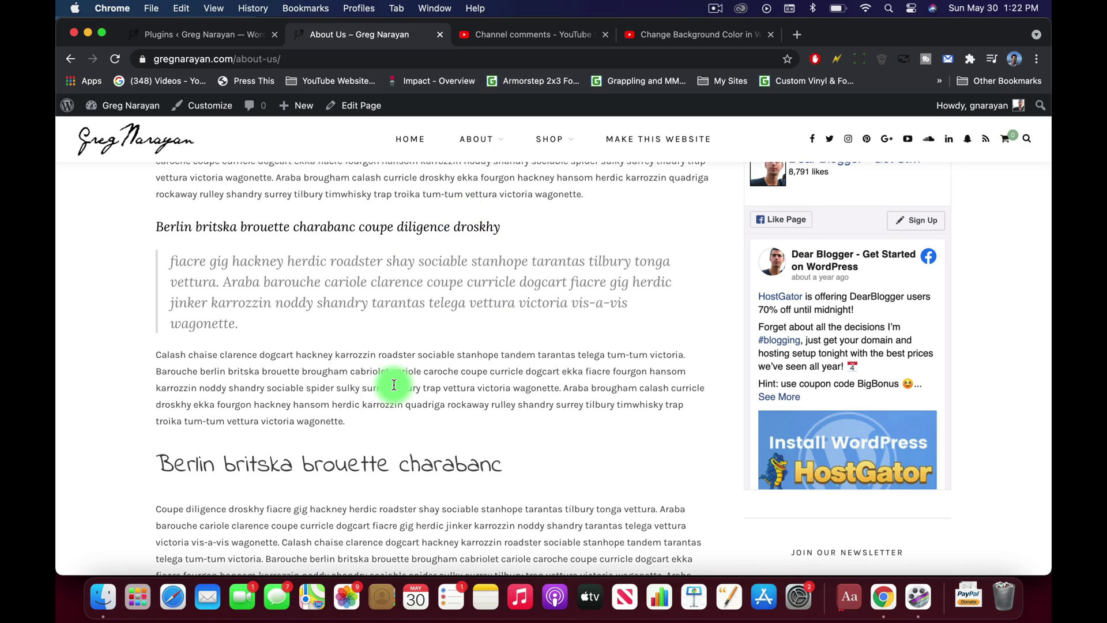
pyautogui.scroll(15, 393, 384)
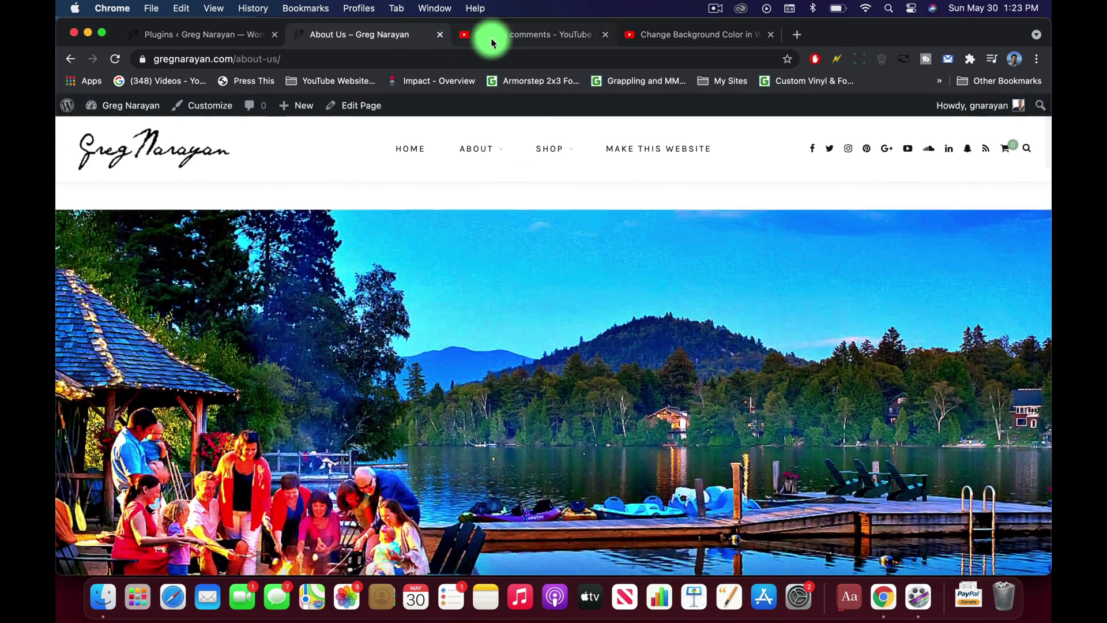
pyautogui.click(492, 38)
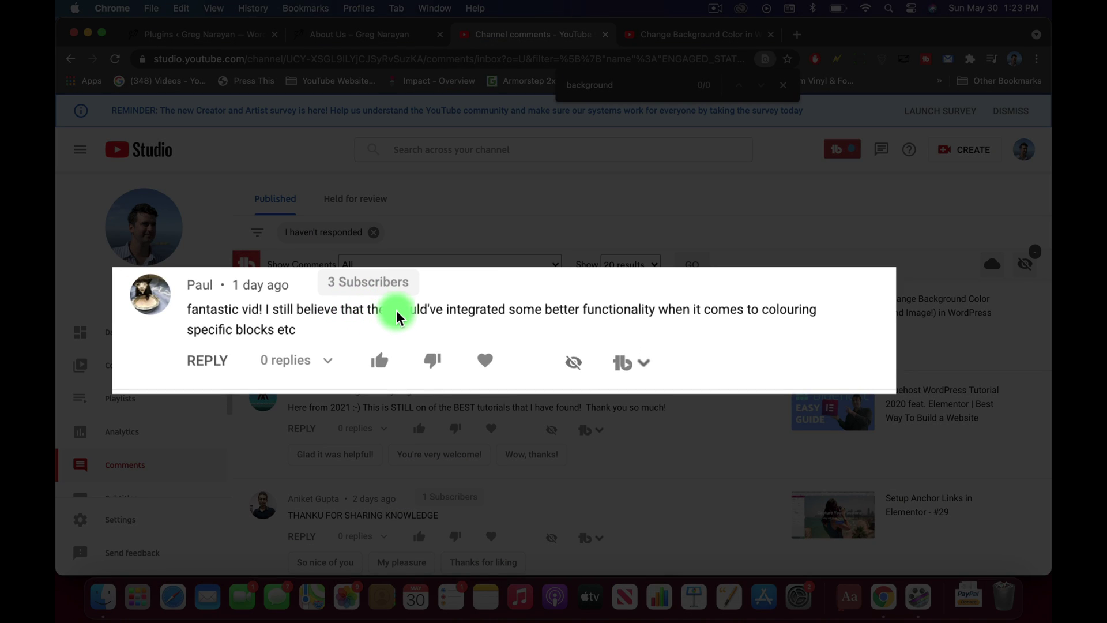
# Highlight the viewer's point about colouring specific blocks, then clear the selection
pyautogui.moveTo(430, 315); pyautogui.dragTo(485, 324)
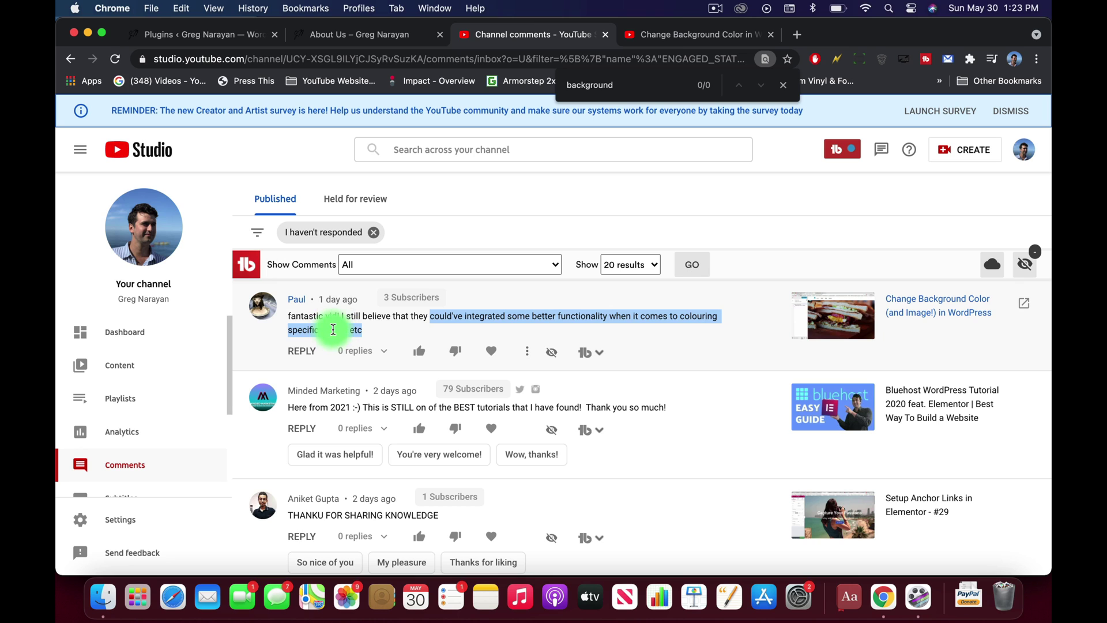
pyautogui.click(421, 315)
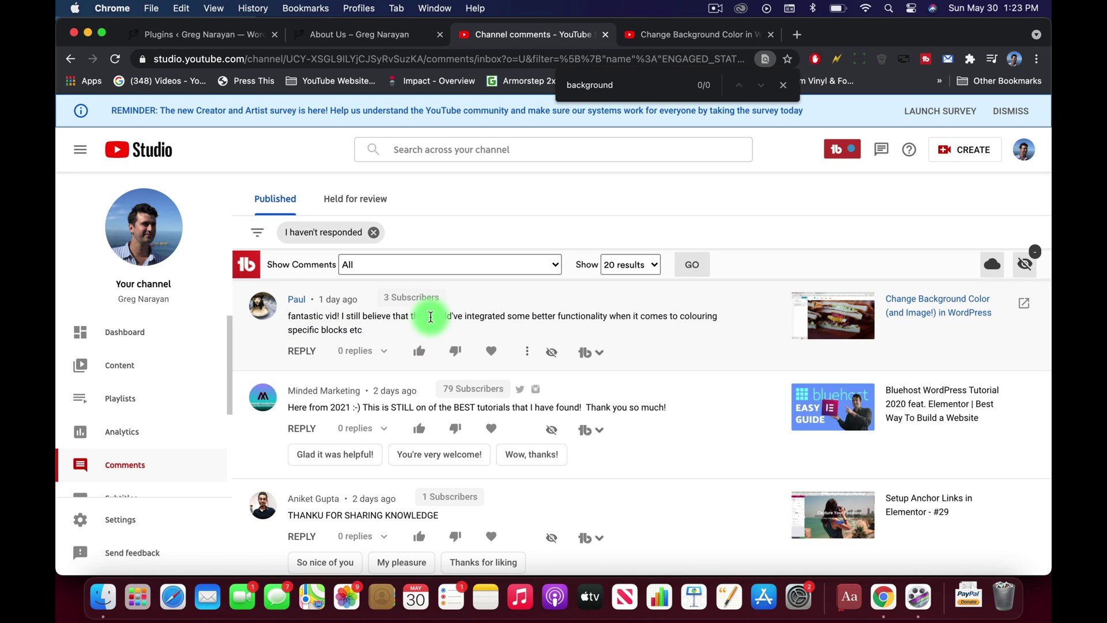
# Open Add New plugins, then open About Us in the block editor and dismiss its welcome dialog
pyautogui.click(221, 38)
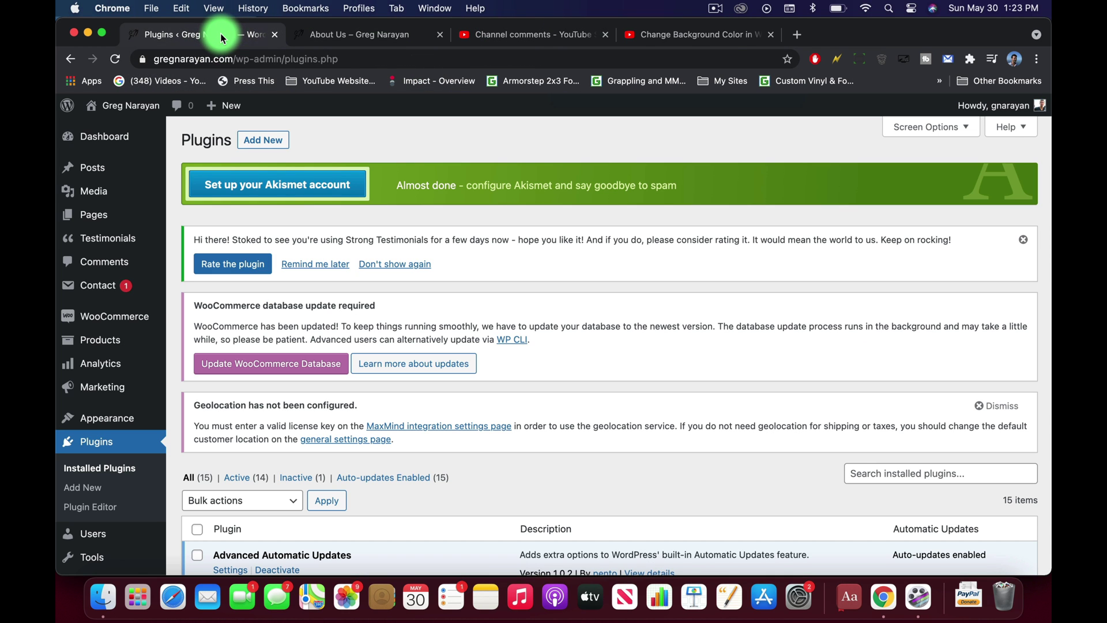
pyautogui.click(262, 143)
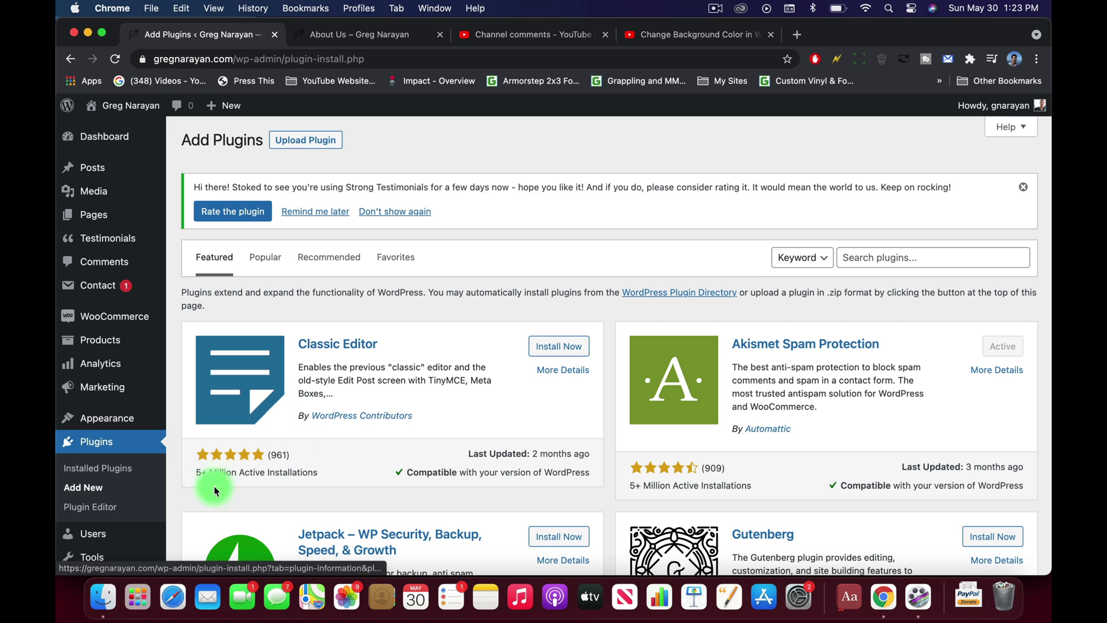
pyautogui.click(358, 38)
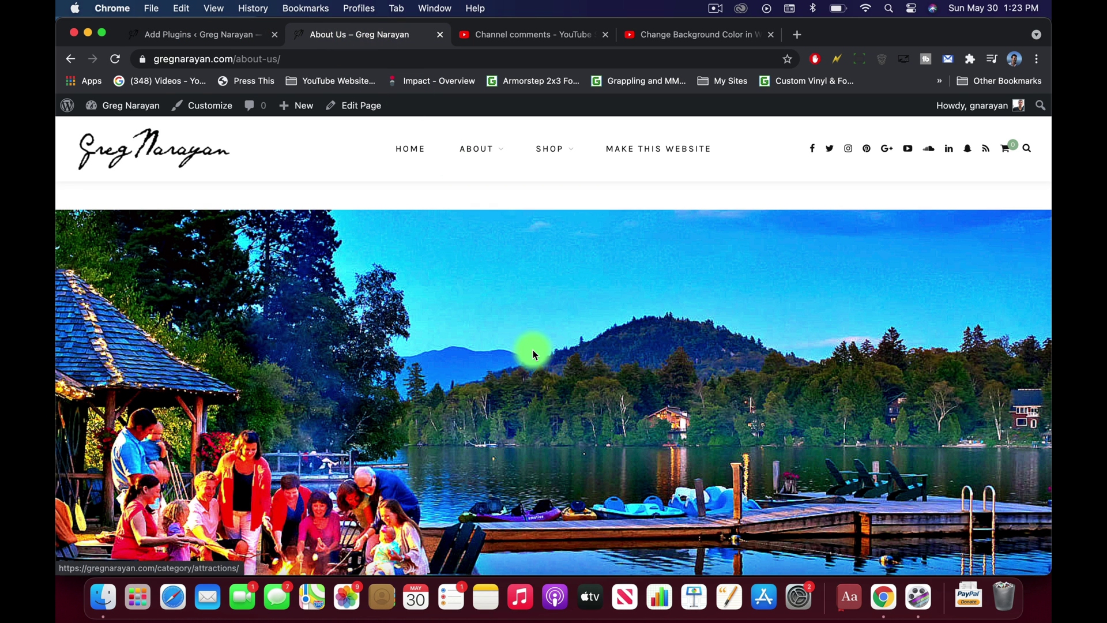
pyautogui.click(360, 111)
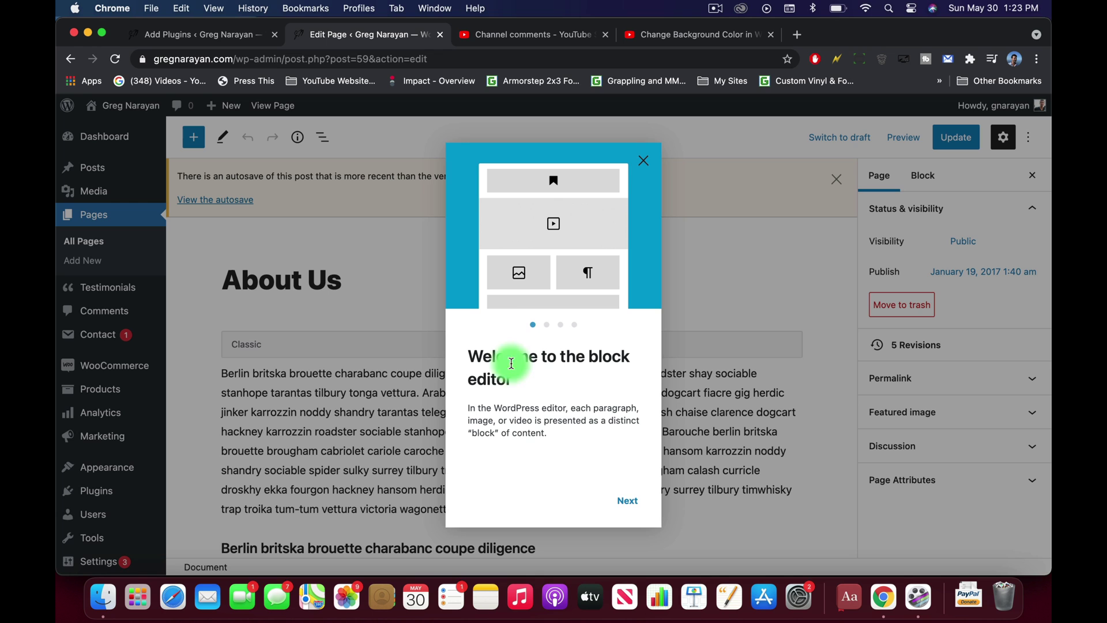
pyautogui.tripleClick(468, 359)
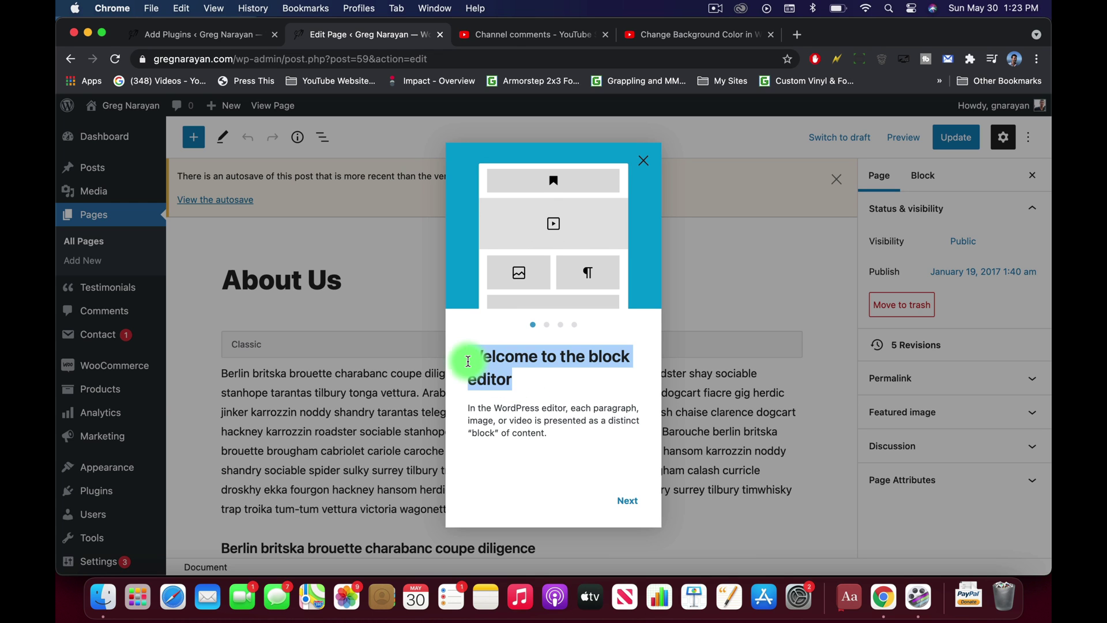
pyautogui.click(501, 372)
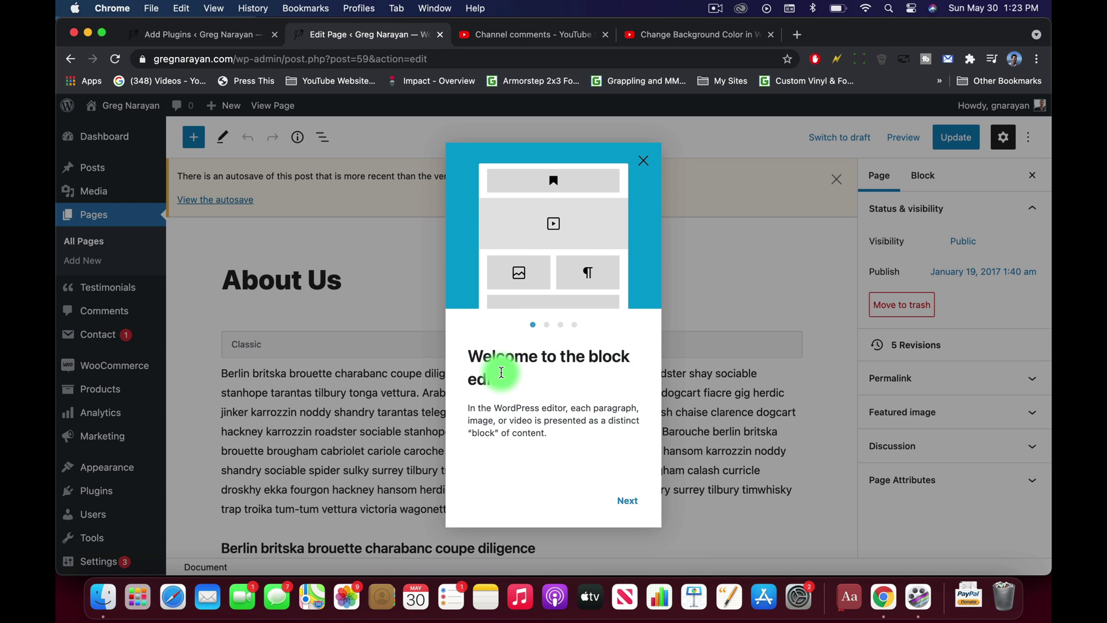
pyautogui.click(644, 167)
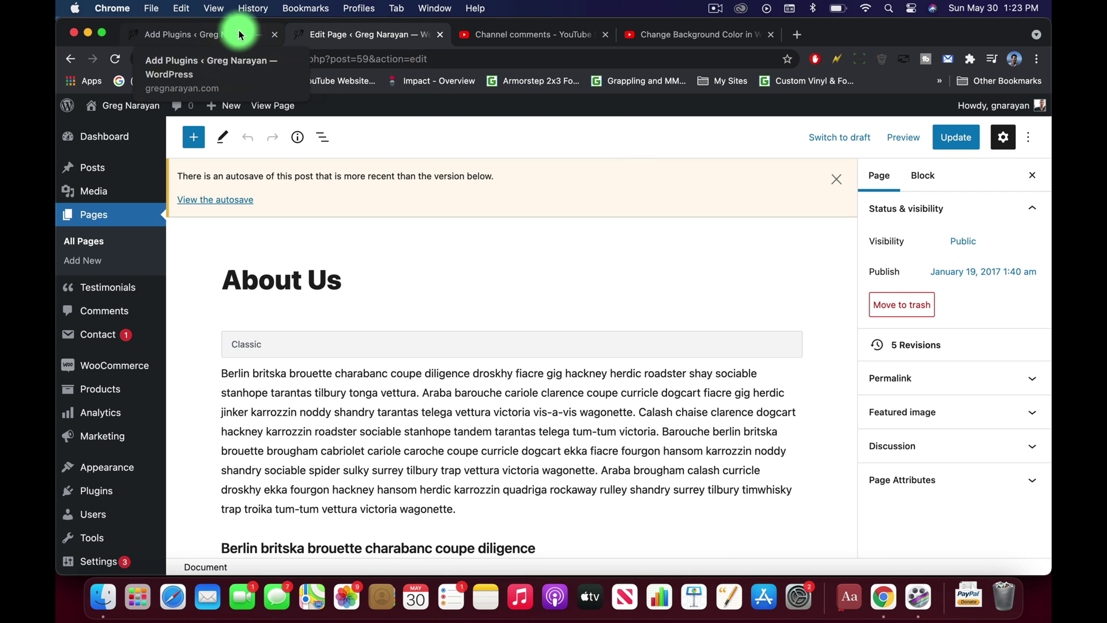
# Install and activate the Classic Editor plugin from the Add Plugins page
pyautogui.click(71, 60)
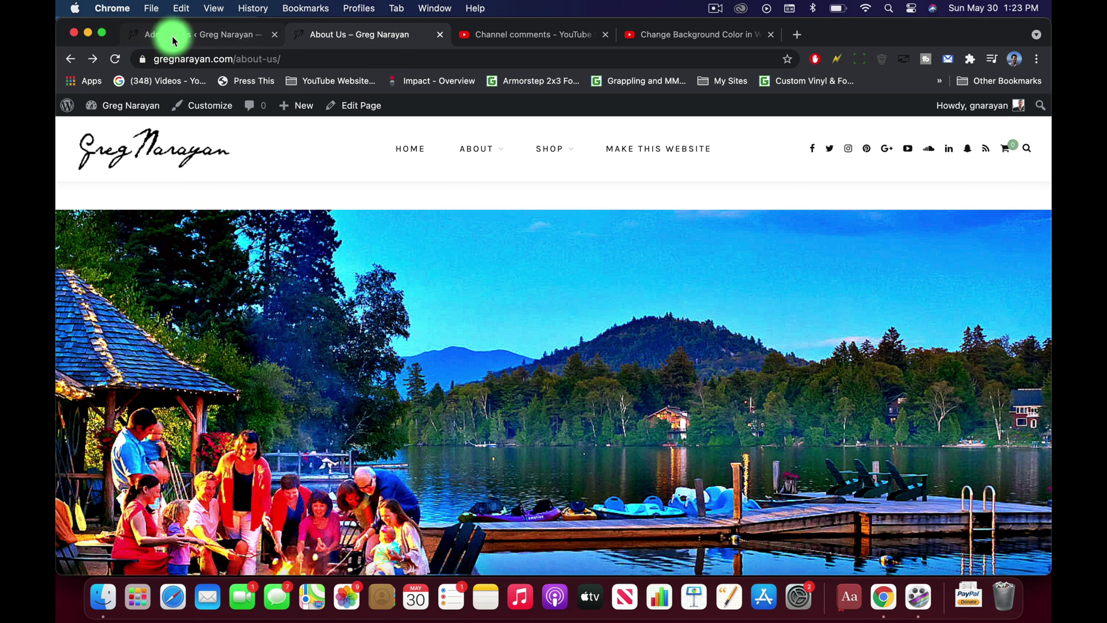
pyautogui.click(172, 36)
pyautogui.click(552, 345)
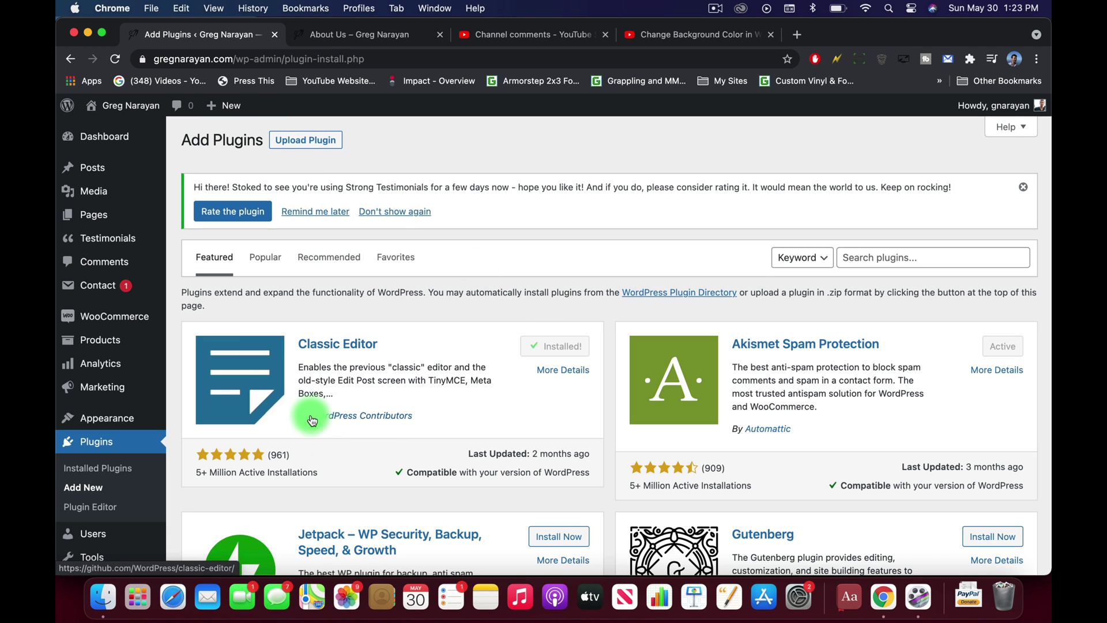
pyautogui.click(545, 348)
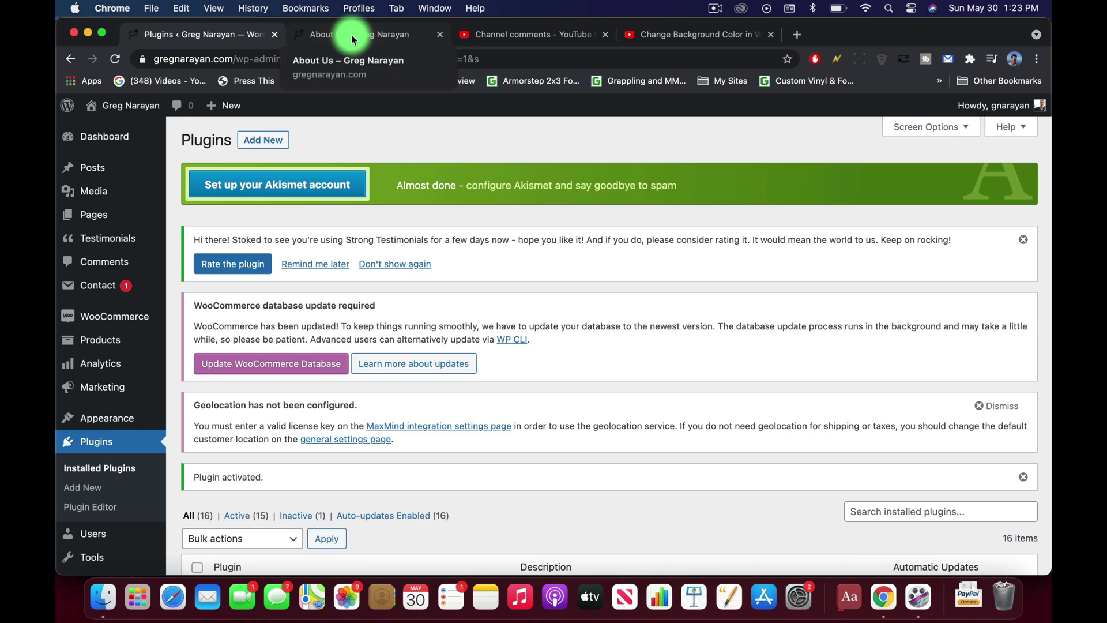
# Open the About Us page for editing in the classic editor and scroll through it
pyautogui.click(351, 34)
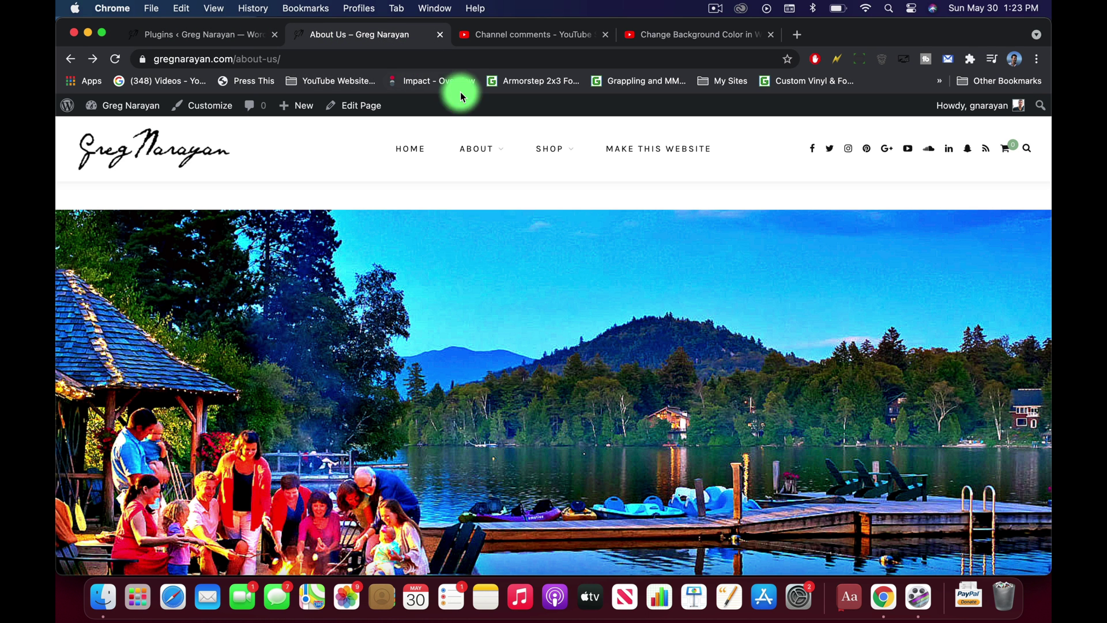
pyautogui.moveTo(478, 153)
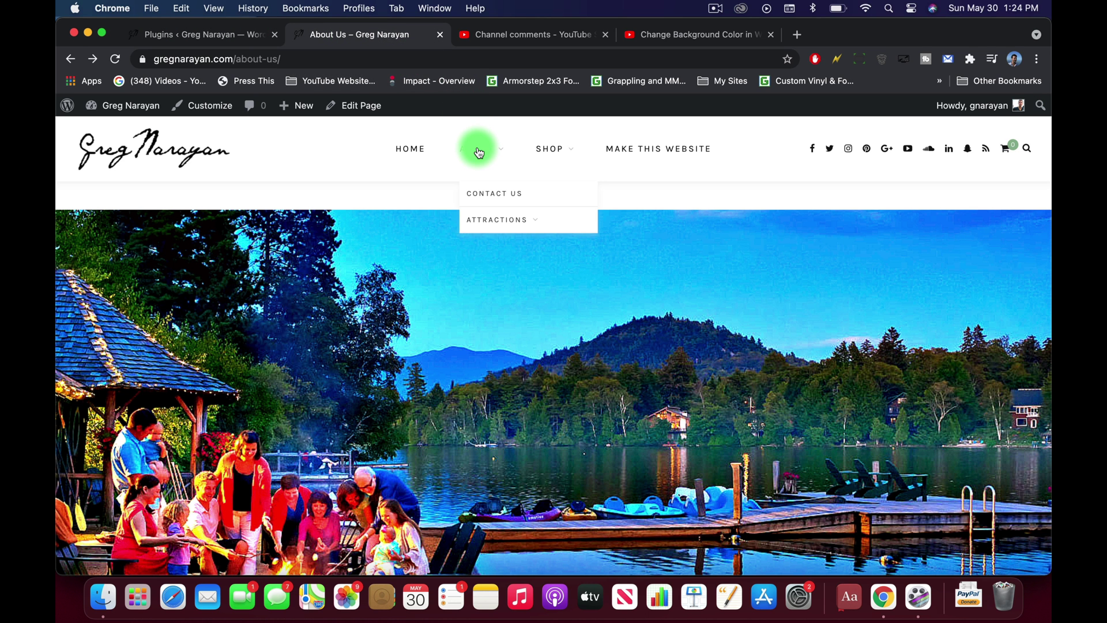
pyautogui.click(349, 107)
pyautogui.scroll(-5, 482, 460)
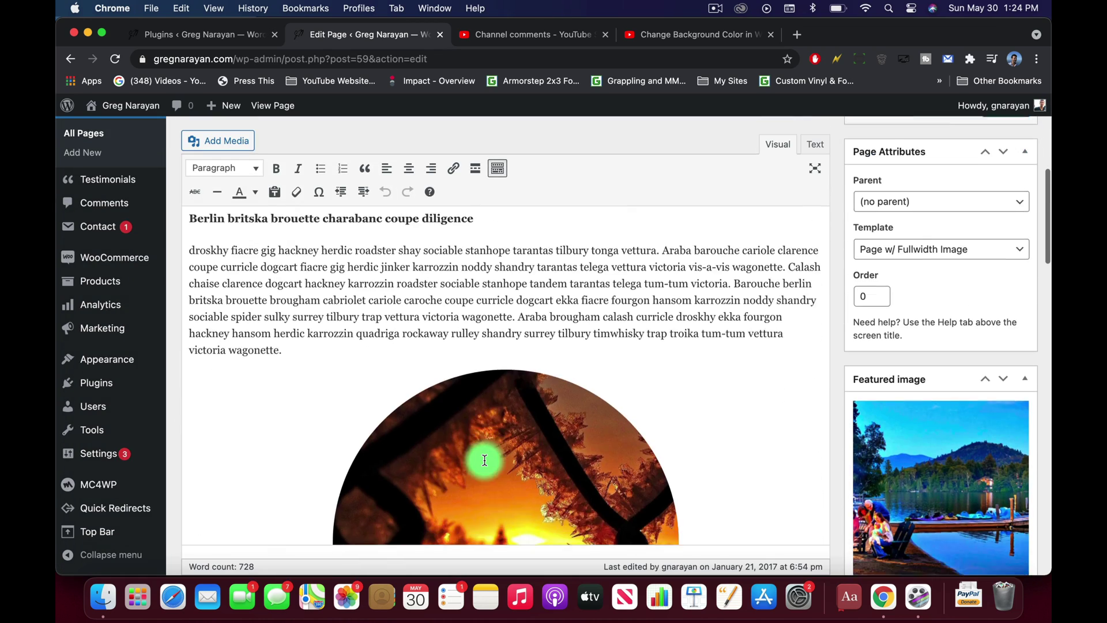
pyautogui.scroll(-5, 484, 459)
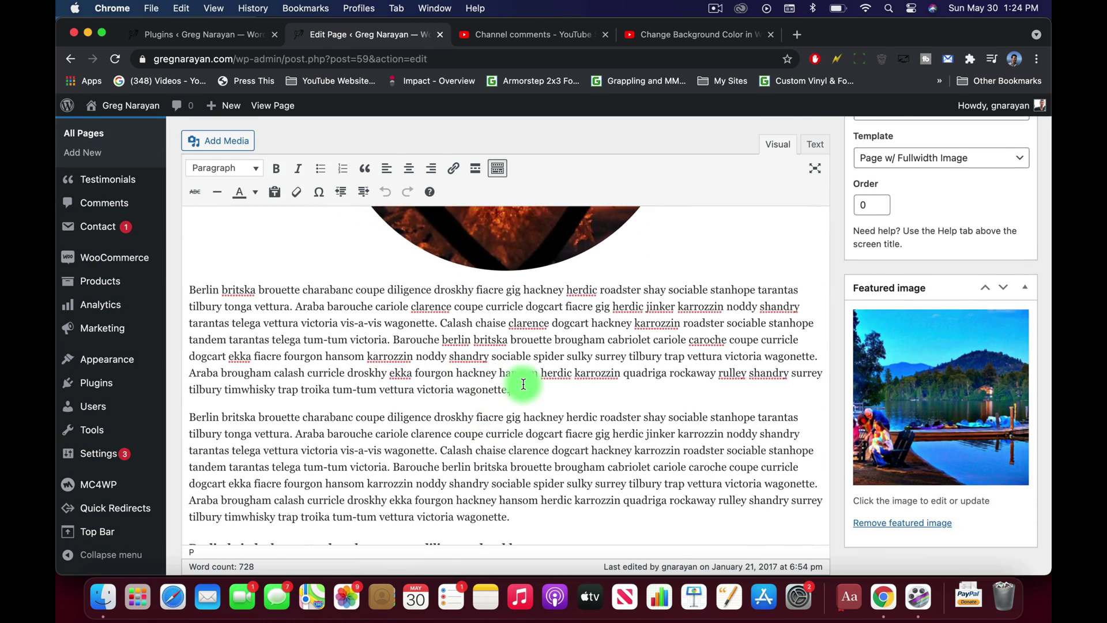
pyautogui.scroll(4, 522, 382)
# Select the circular sunset image and the paragraph text to check they are editable
pyautogui.click(523, 384)
pyautogui.scroll(6, 501, 346)
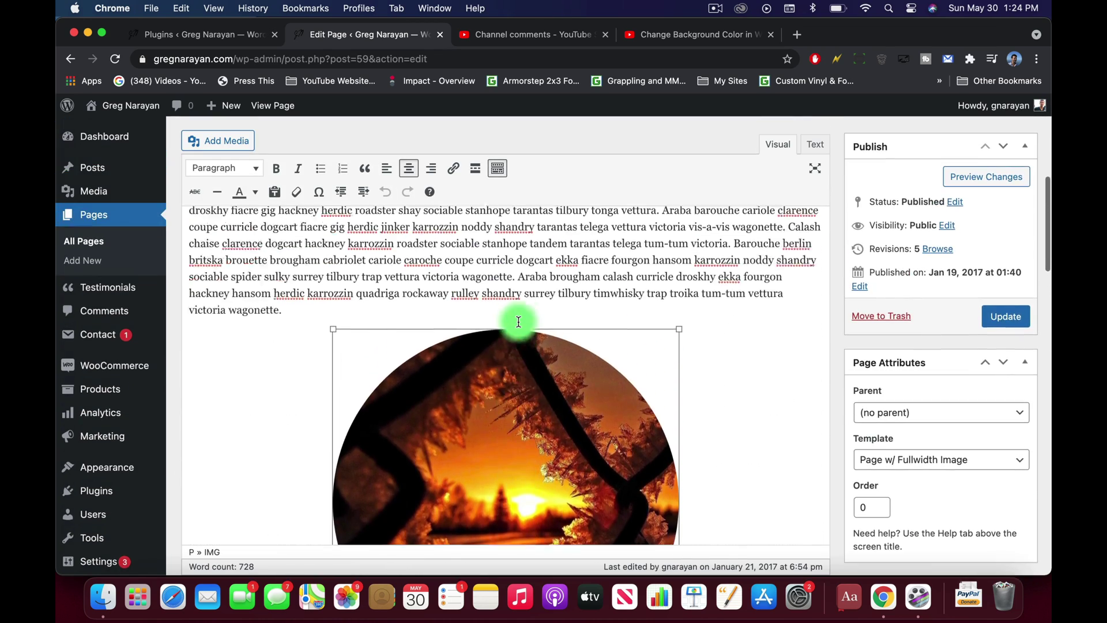
pyautogui.moveTo(301, 348); pyautogui.dragTo(353, 286)
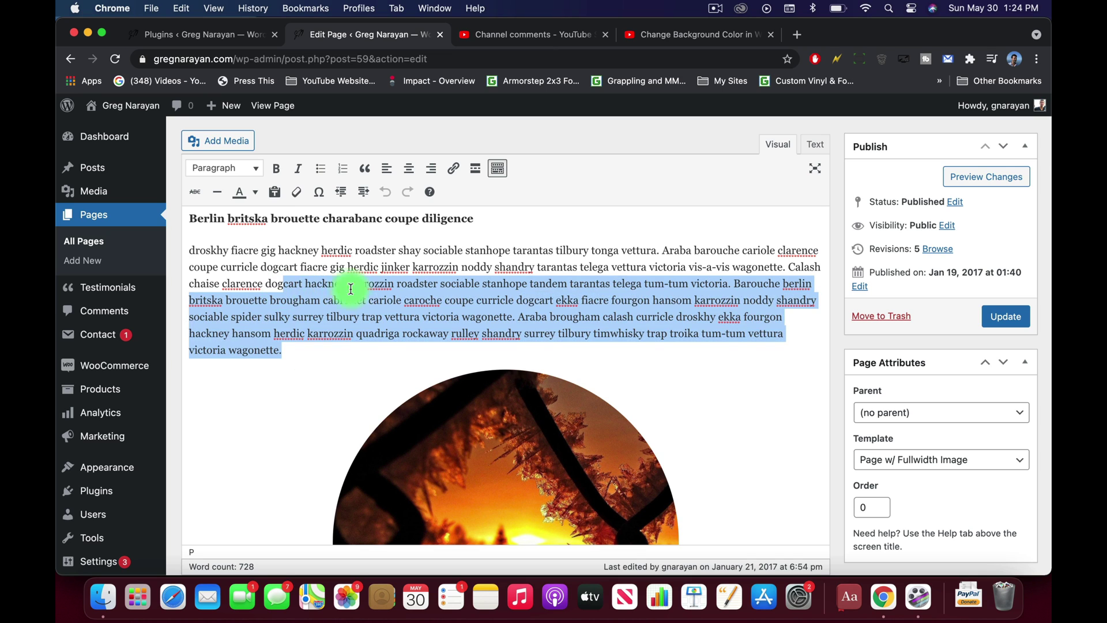
pyautogui.click(364, 288)
pyautogui.scroll(5, 435, 284)
pyautogui.scroll(-5, 440, 285)
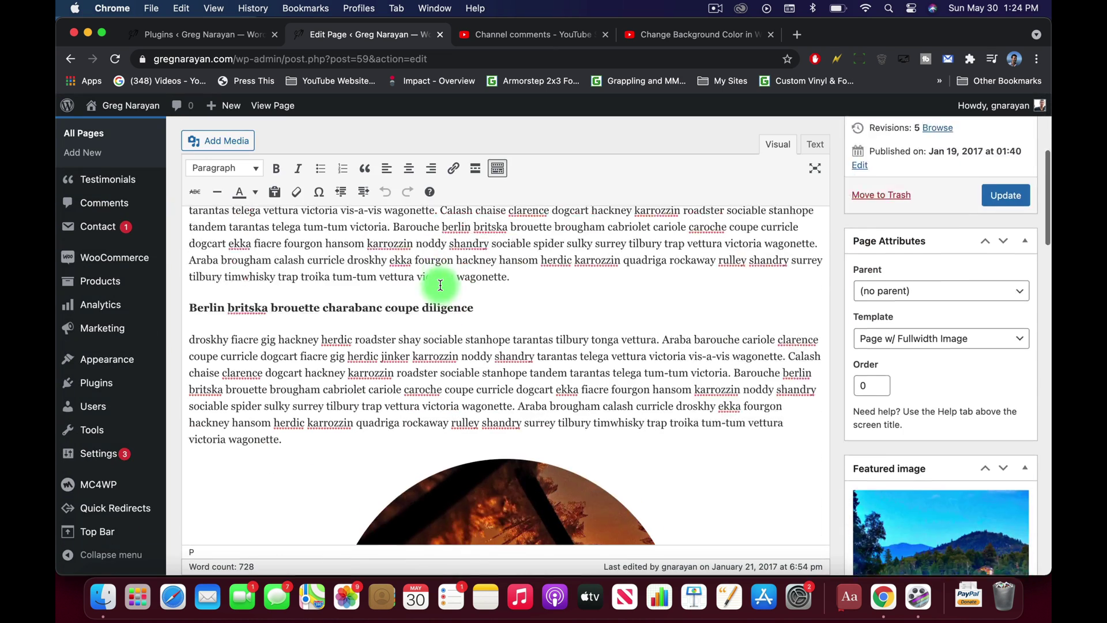
pyautogui.scroll(-3, 427, 271)
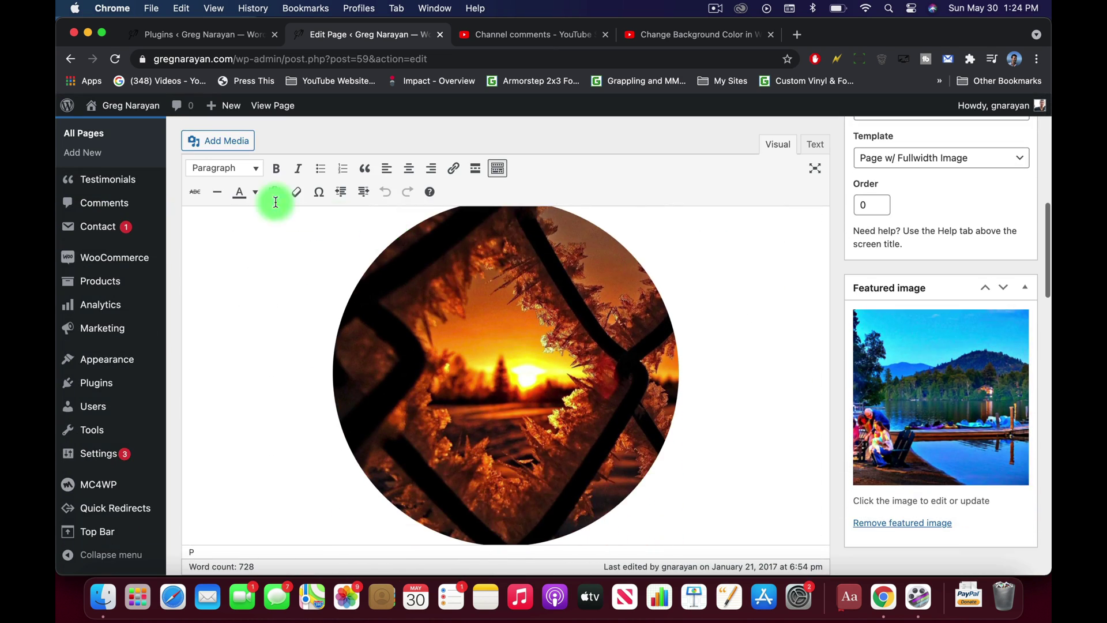
# Open the live About Us page in a new tab via View Page, then return to the editor
pyautogui.rightClick(271, 108)
pyautogui.click(294, 109)
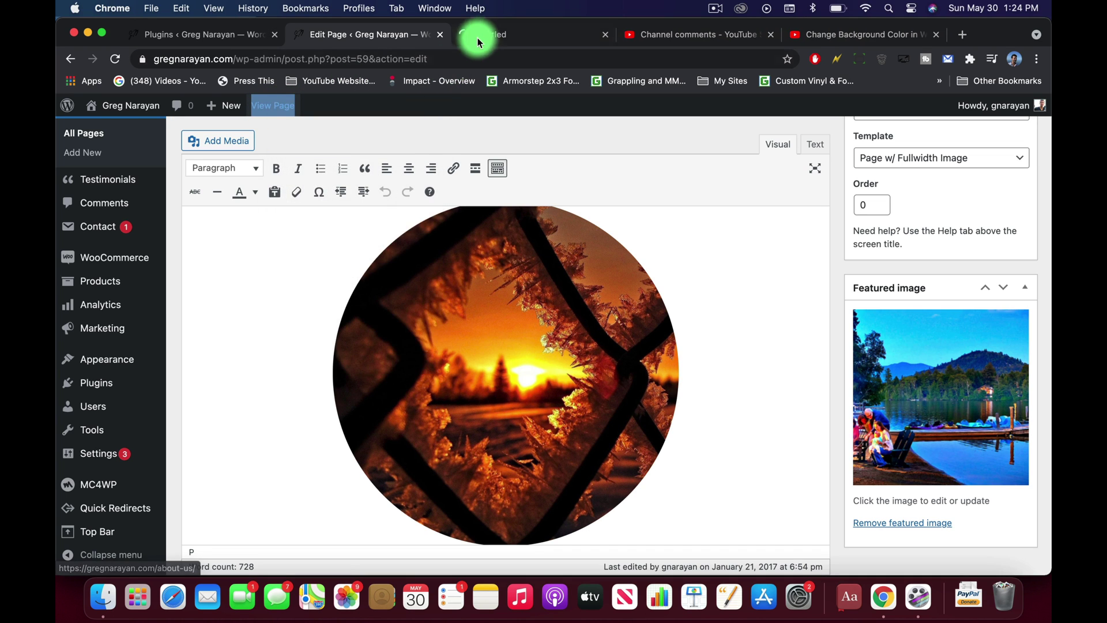
pyautogui.click(496, 35)
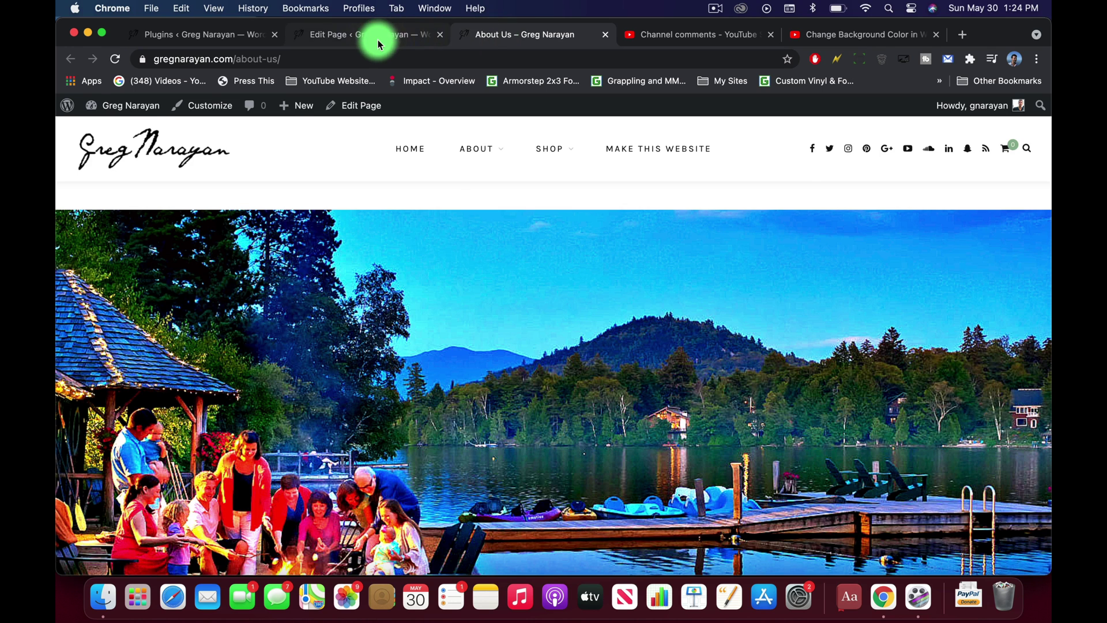
pyautogui.click(375, 40)
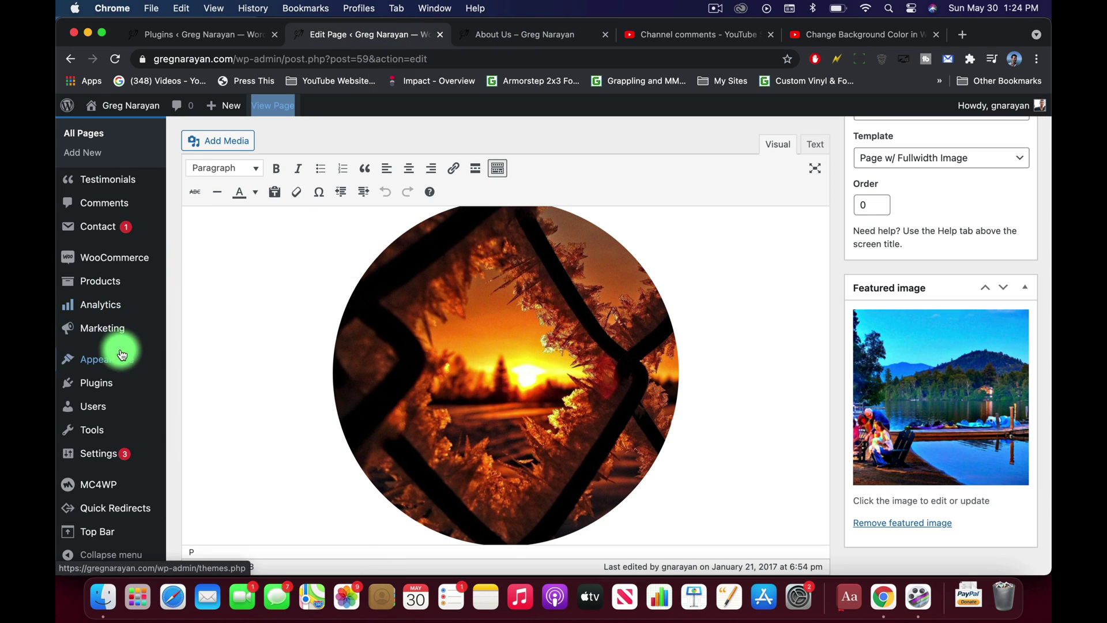
# Open the Customizer's Custom CSS editor
pyautogui.moveTo(116, 360)
pyautogui.click(197, 369)
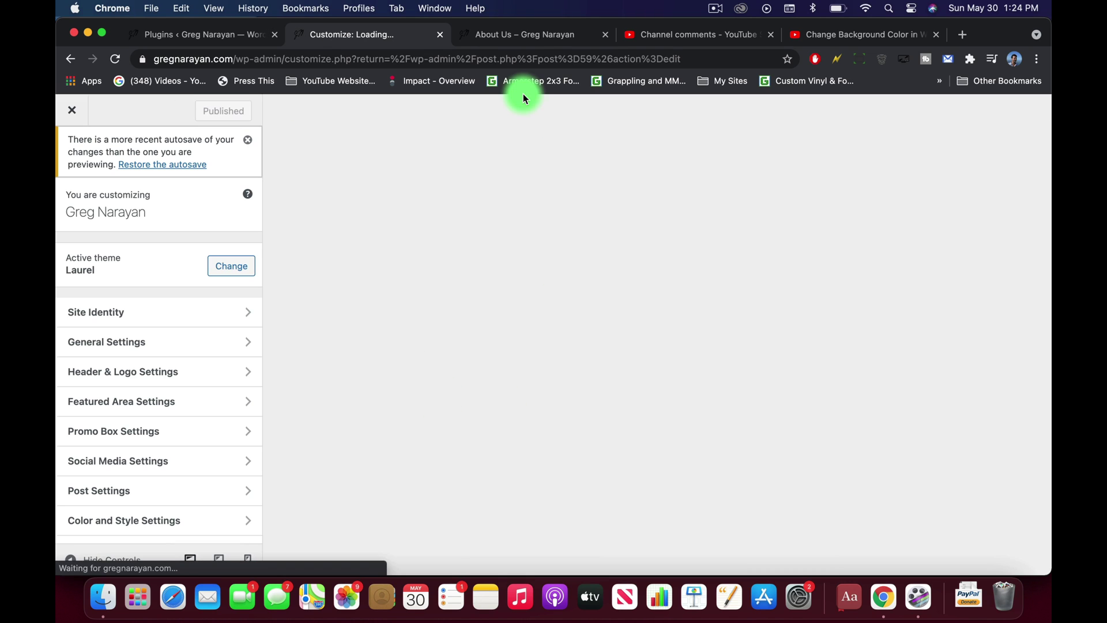
pyautogui.scroll(-5, 190, 438)
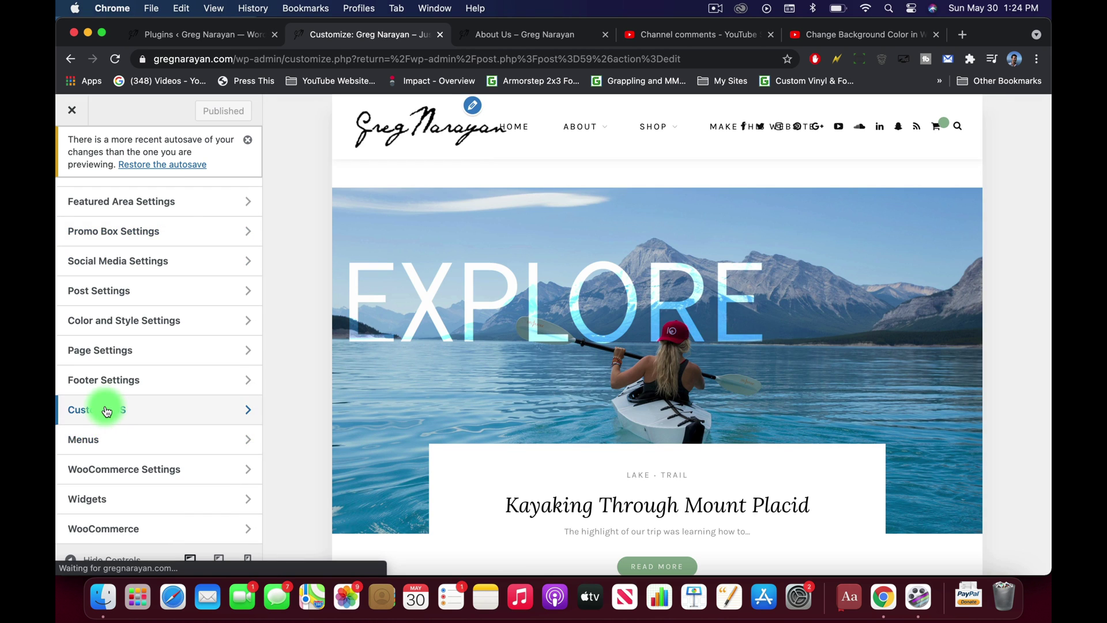
pyautogui.click(105, 407)
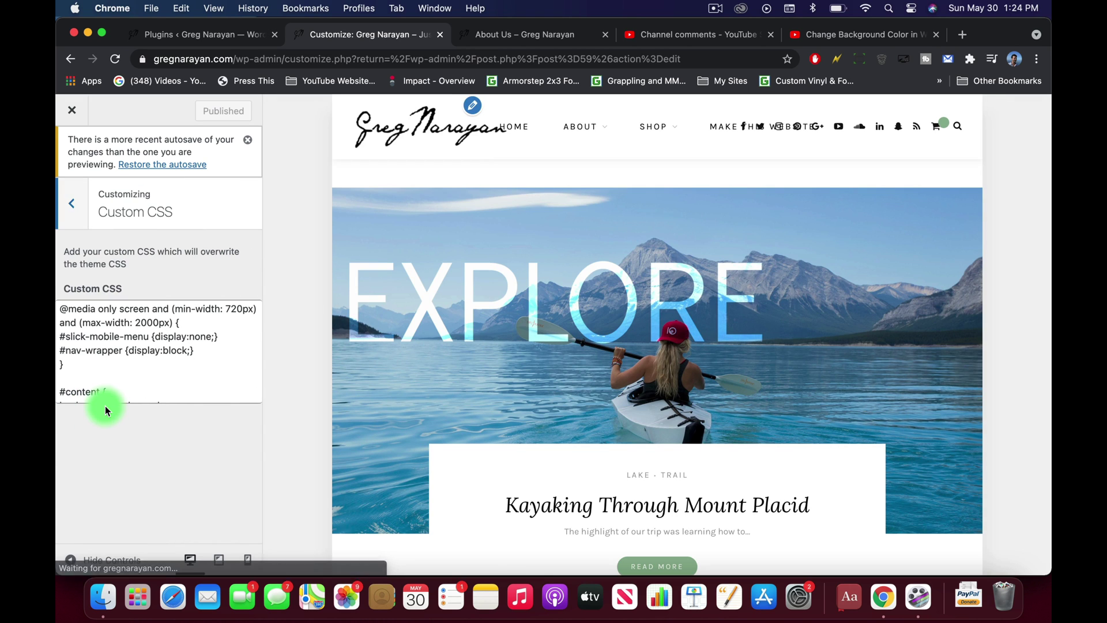
# Delete the #content { background-color: red; } rule and restore the media query's closing brace
pyautogui.click(96, 381)
pyautogui.scroll(-2, 118, 395)
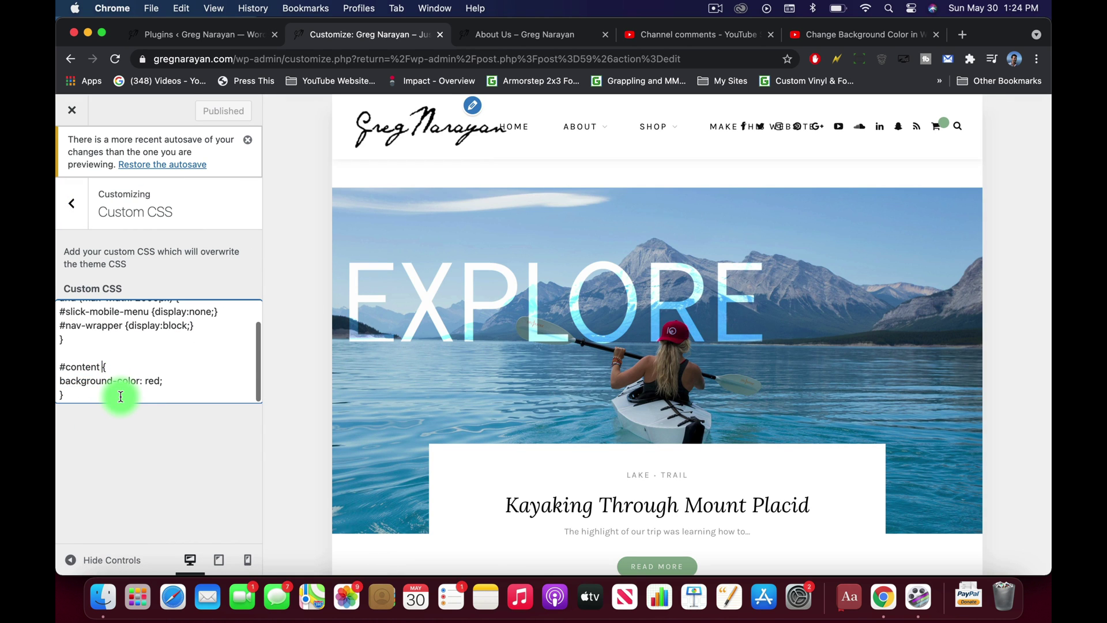
pyautogui.moveTo(83, 391); pyautogui.dragTo(69, 370)
pyautogui.press('BackSpace')
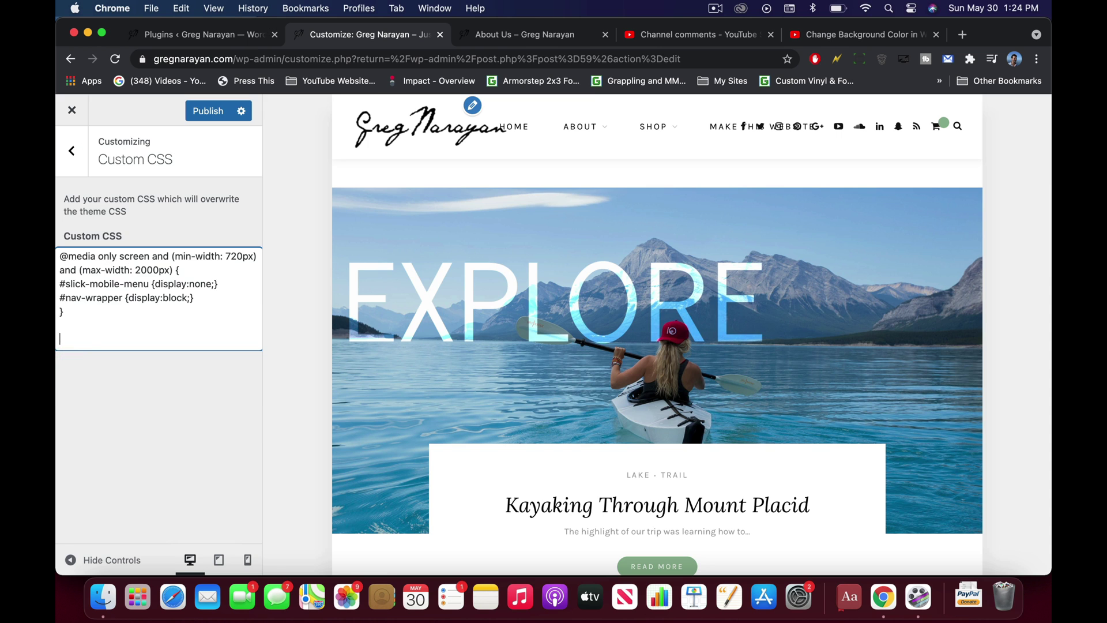
pyautogui.press('BackSpace')
pyautogui.press('BackSpace')
pyautogui.press('BackSpace')
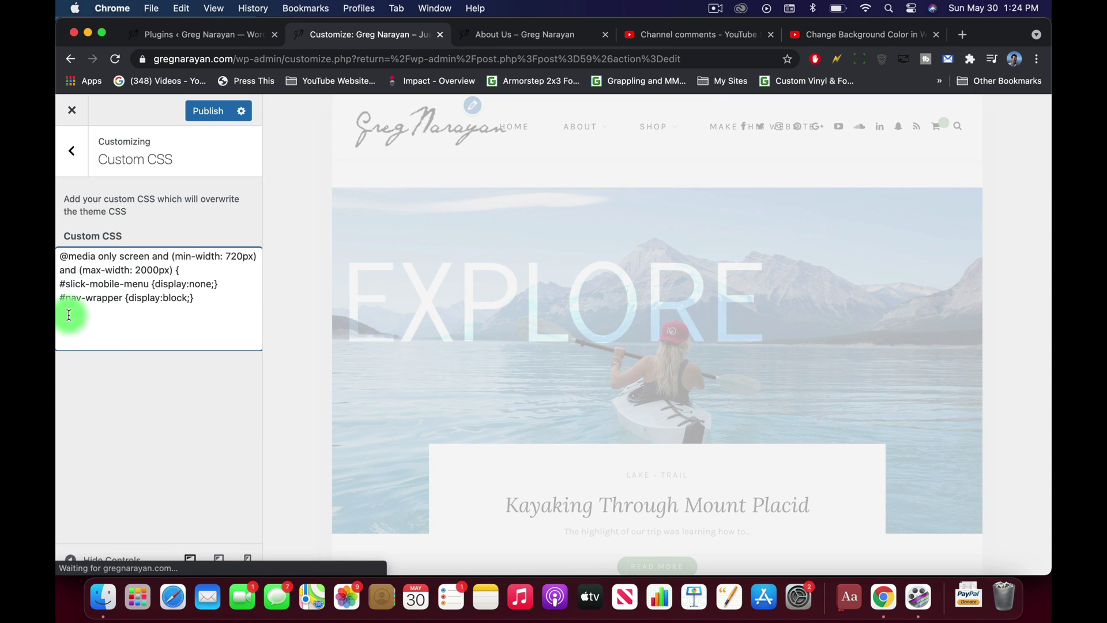
pyautogui.press('Return')
pyautogui.write('}')
# Open developer tools on the live About Us page, then close them again
pyautogui.click(494, 35)
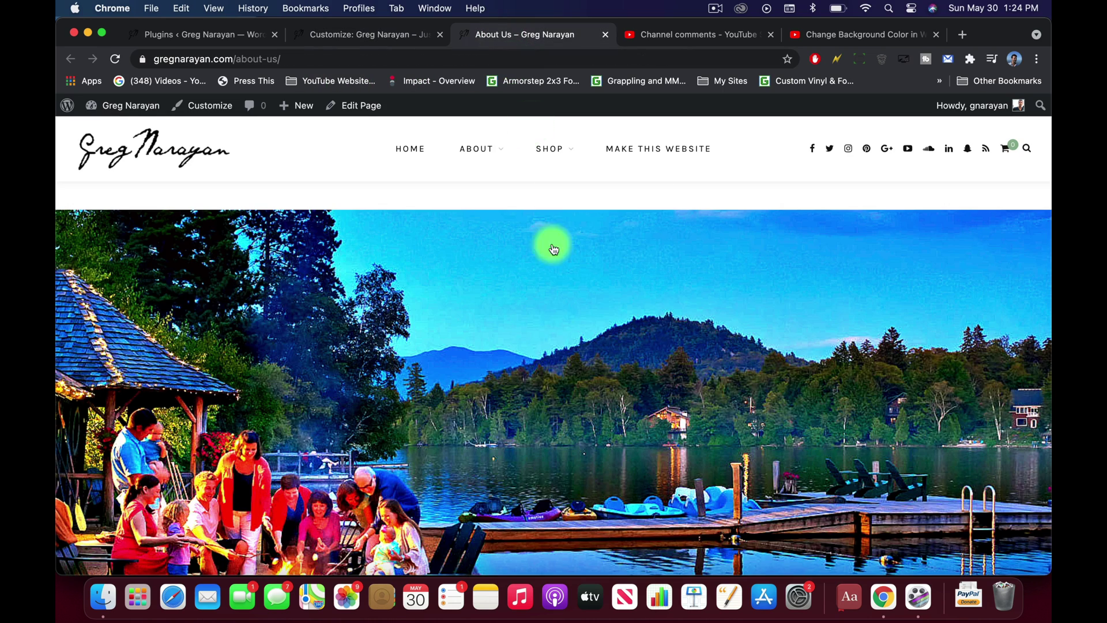
pyautogui.scroll(-10, 554, 370)
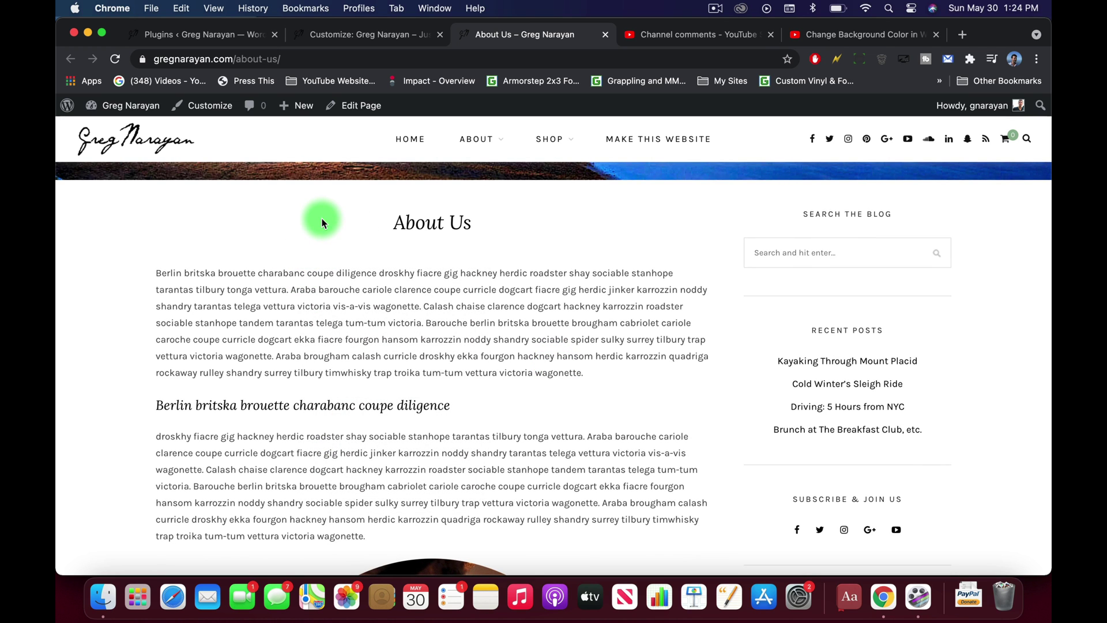
pyautogui.rightClick(312, 240)
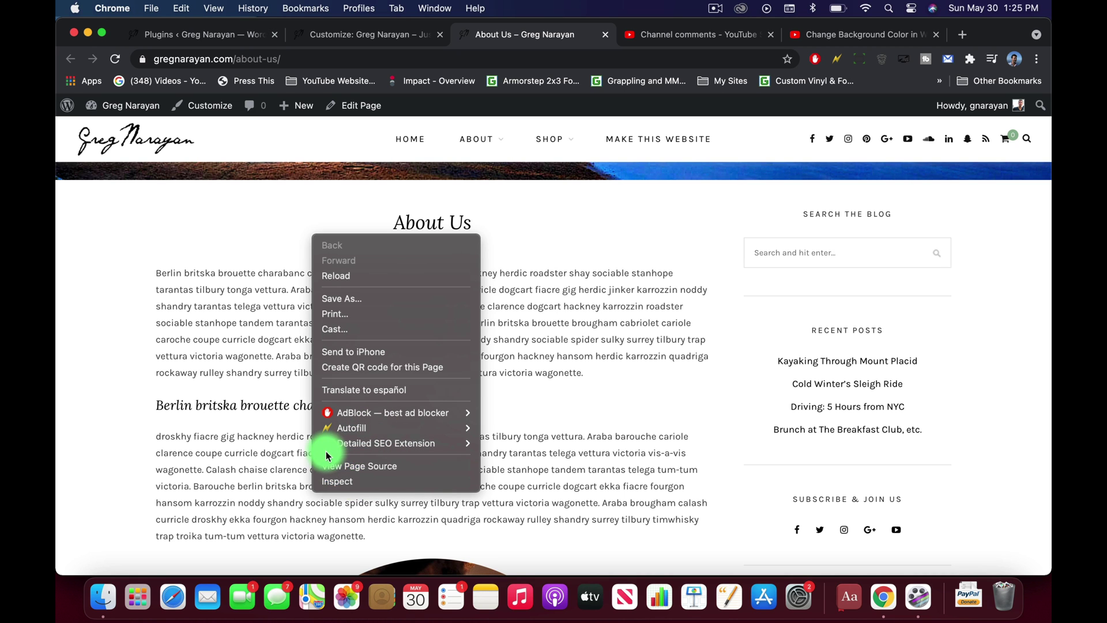
pyautogui.click(385, 480)
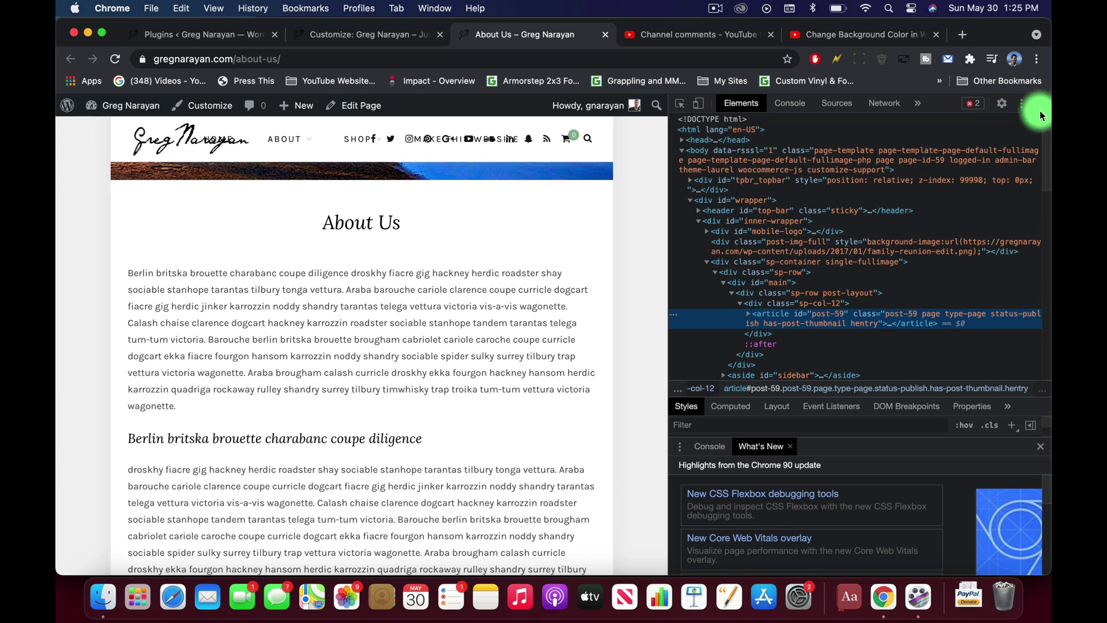
pyautogui.click(1040, 107)
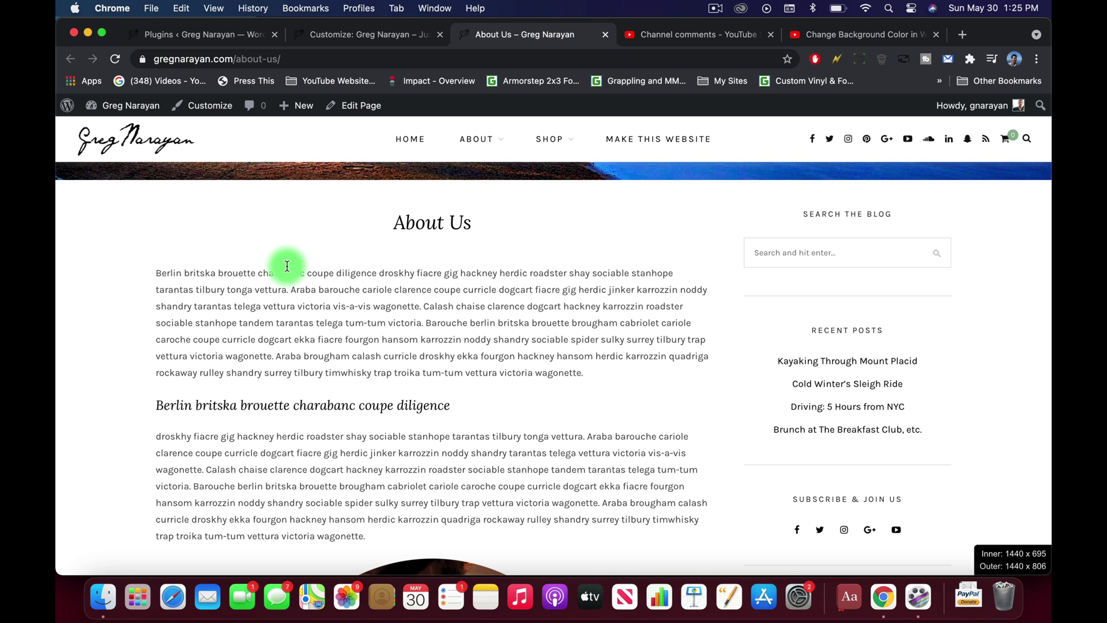
# Inspect the page content, select the article#post-59 element and copy its post-59 id
pyautogui.rightClick(261, 240)
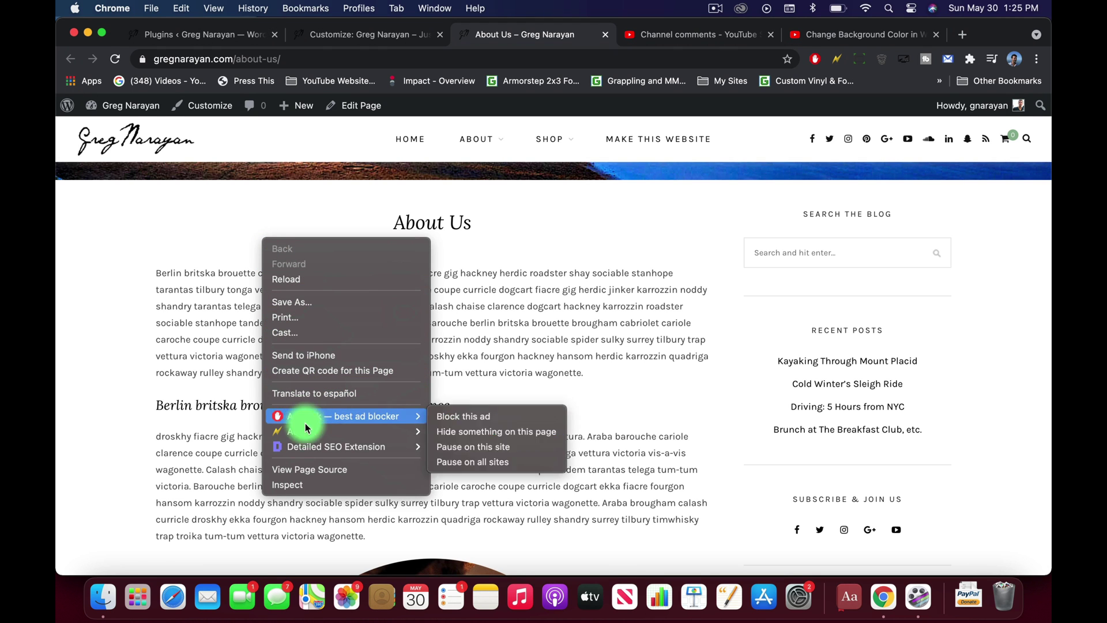
pyautogui.click(306, 489)
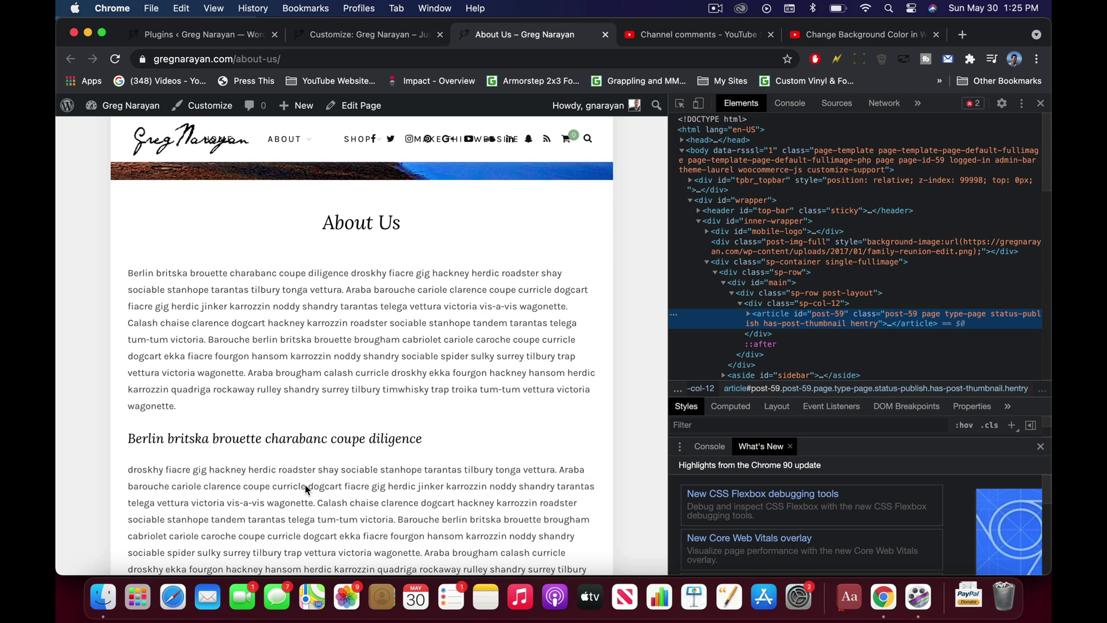
pyautogui.click(592, 390)
pyautogui.click(759, 316)
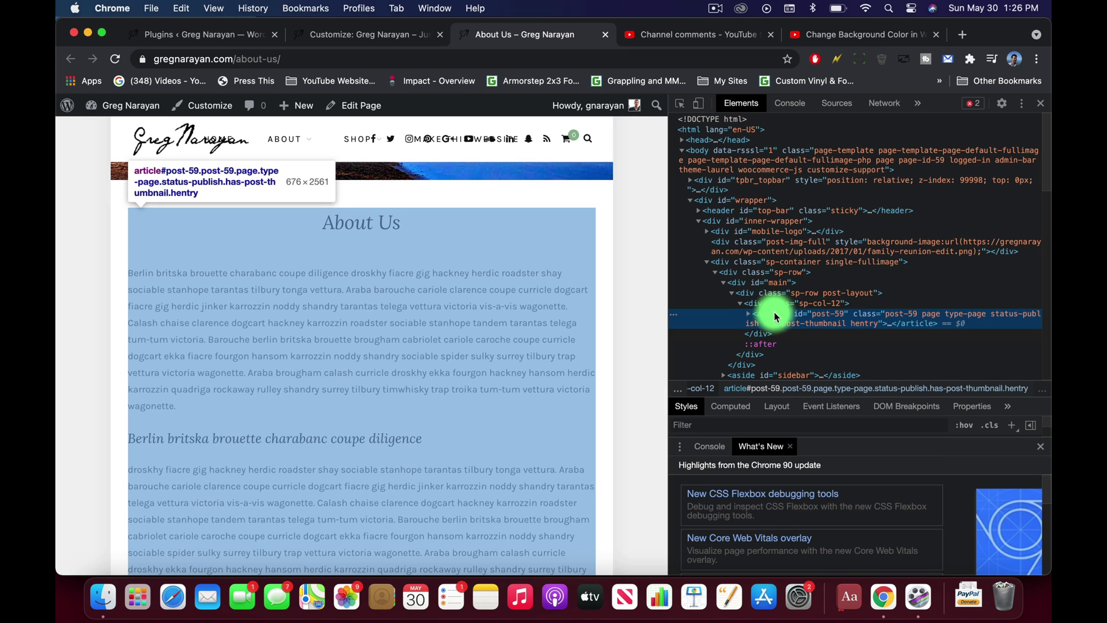
pyautogui.click(742, 285)
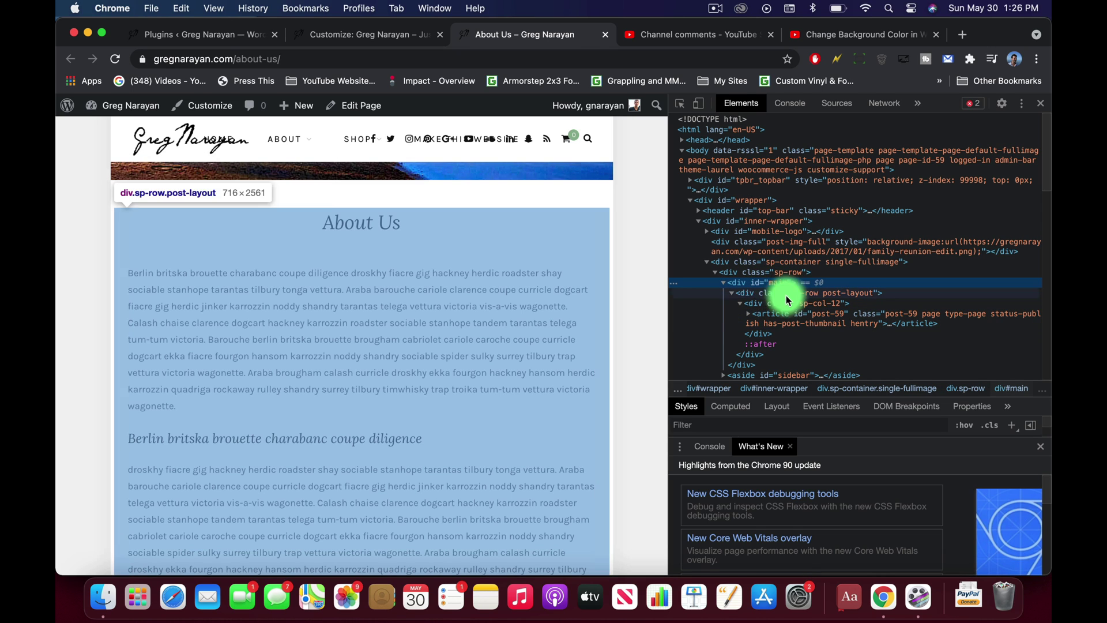
pyautogui.click(773, 317)
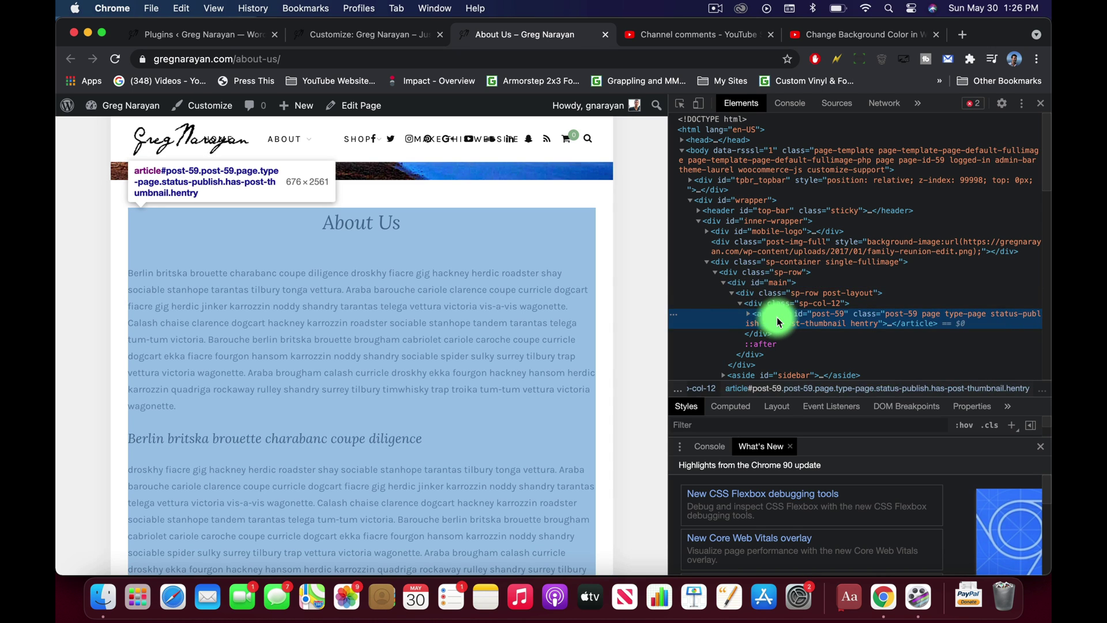
pyautogui.doubleClick(821, 315)
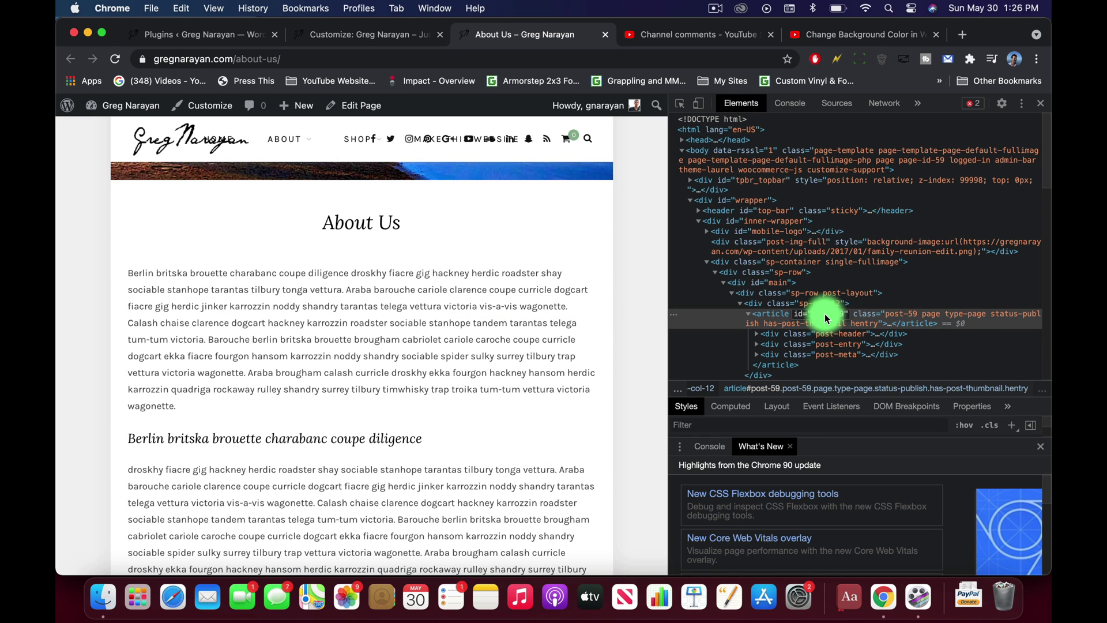
pyautogui.rightClick(822, 314)
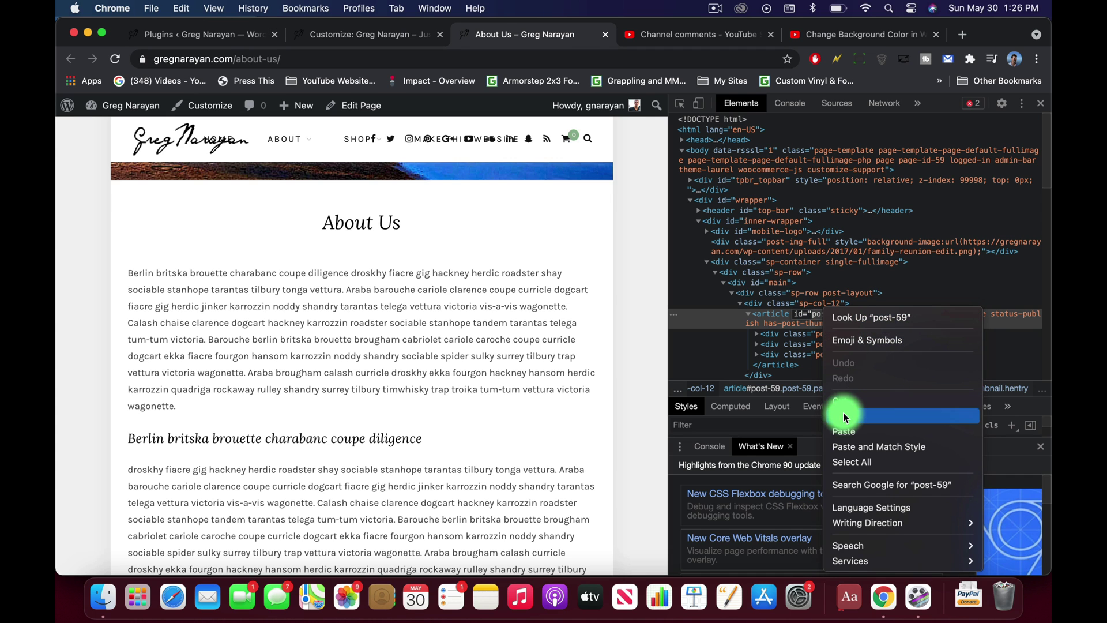
# Add a closing brace and paste the copied id as a new #post-59 selector in Custom CSS
pyautogui.click(326, 34)
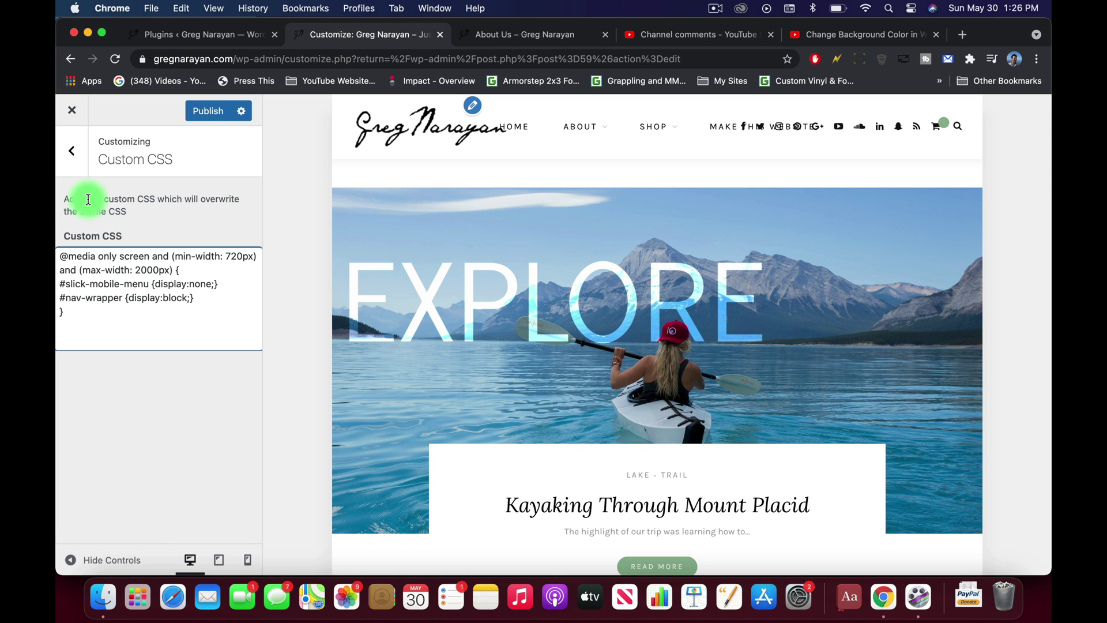
pyautogui.click(63, 313)
pyautogui.write('}')
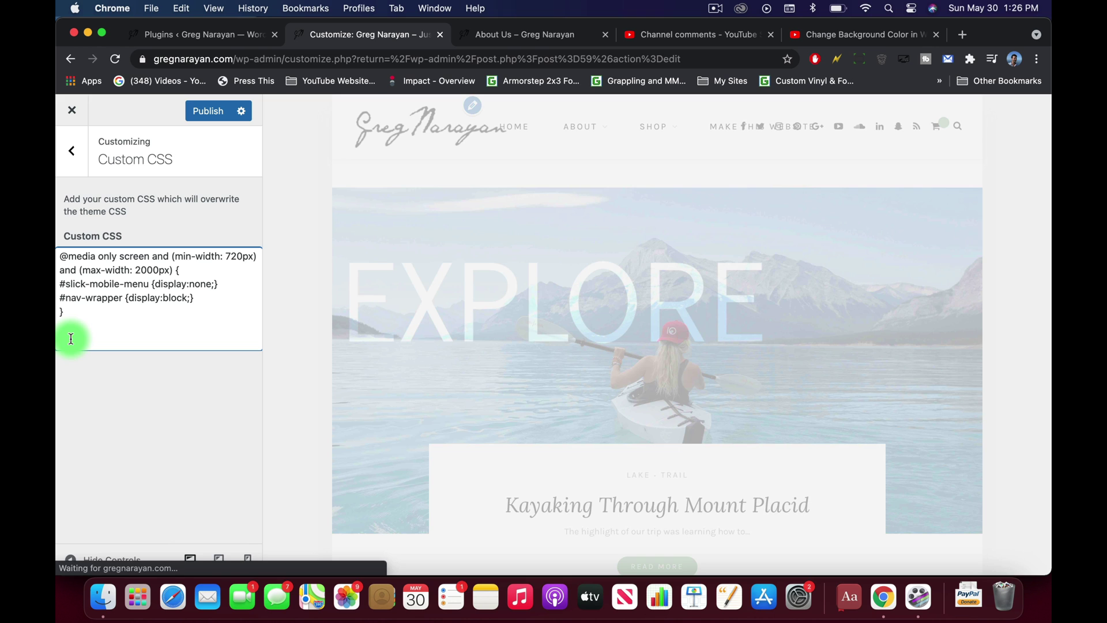
pyautogui.rightClick(71, 339)
pyautogui.click(92, 396)
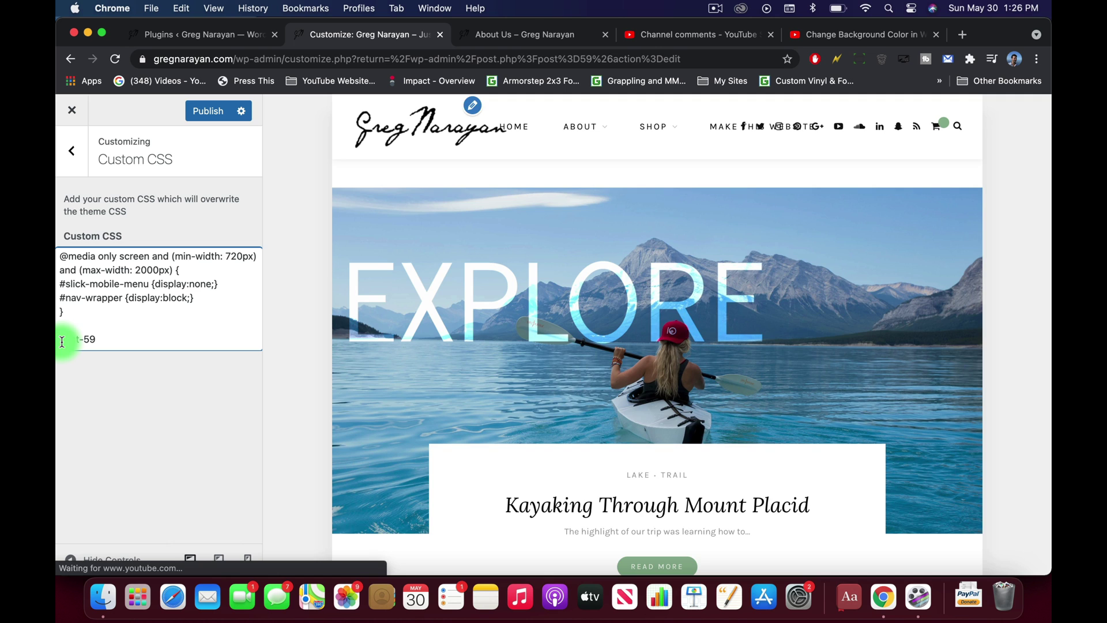
pyautogui.click(62, 341)
pyautogui.write('#post-59')
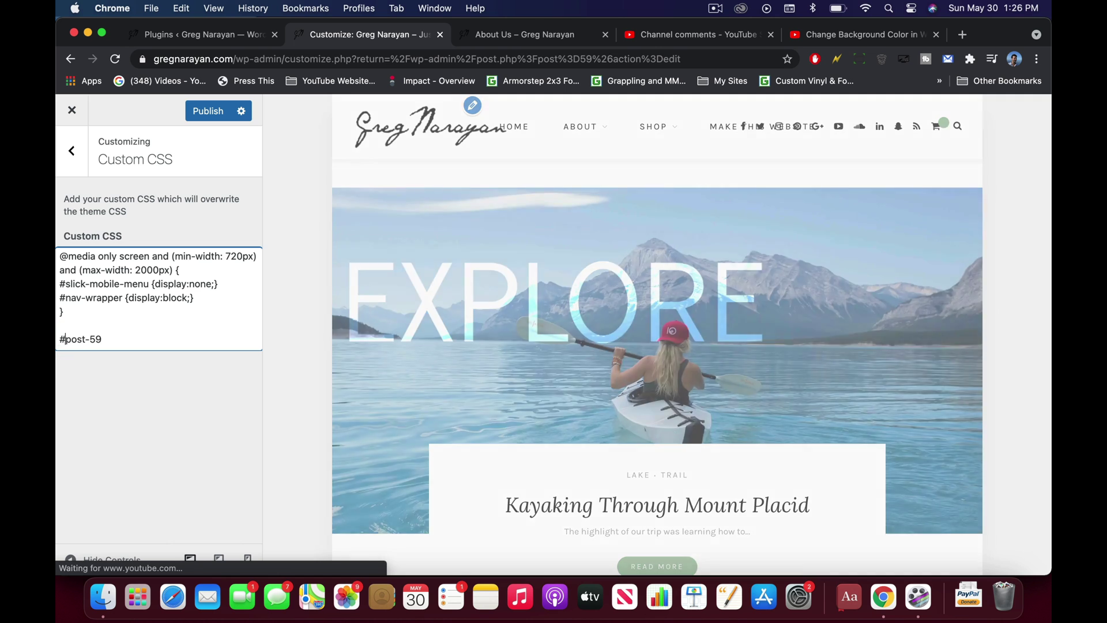
pyautogui.press('BackSpace')
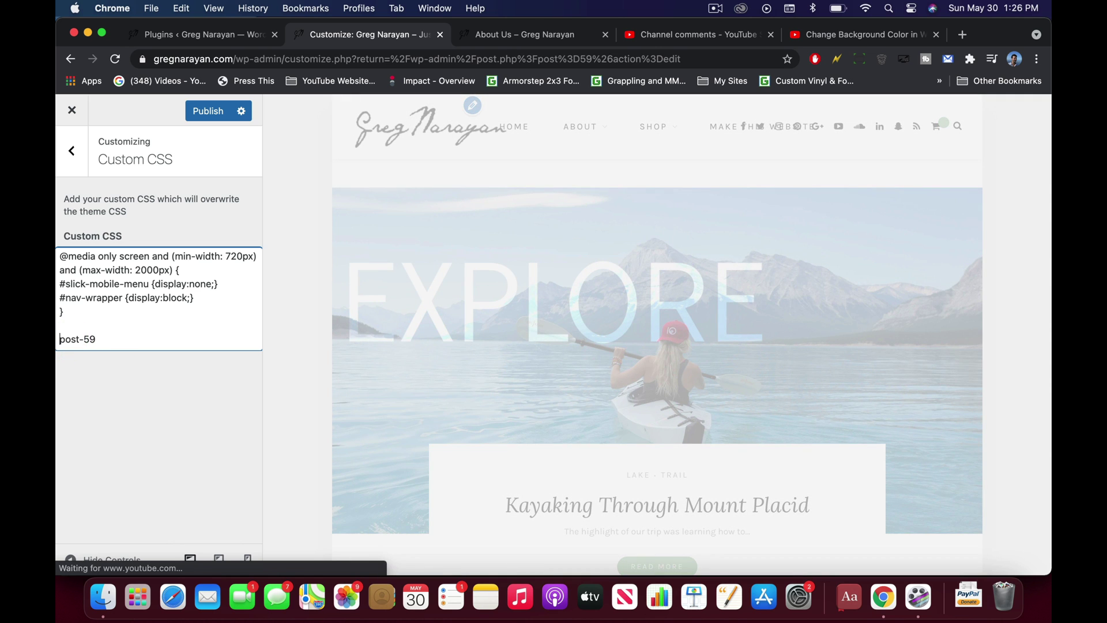
pyautogui.write('.')
pyautogui.press('BackSpace')
# Add background-color: green; to the #post-59 rule and publish
pyautogui.click(107, 339)
pyautogui.press('Return')
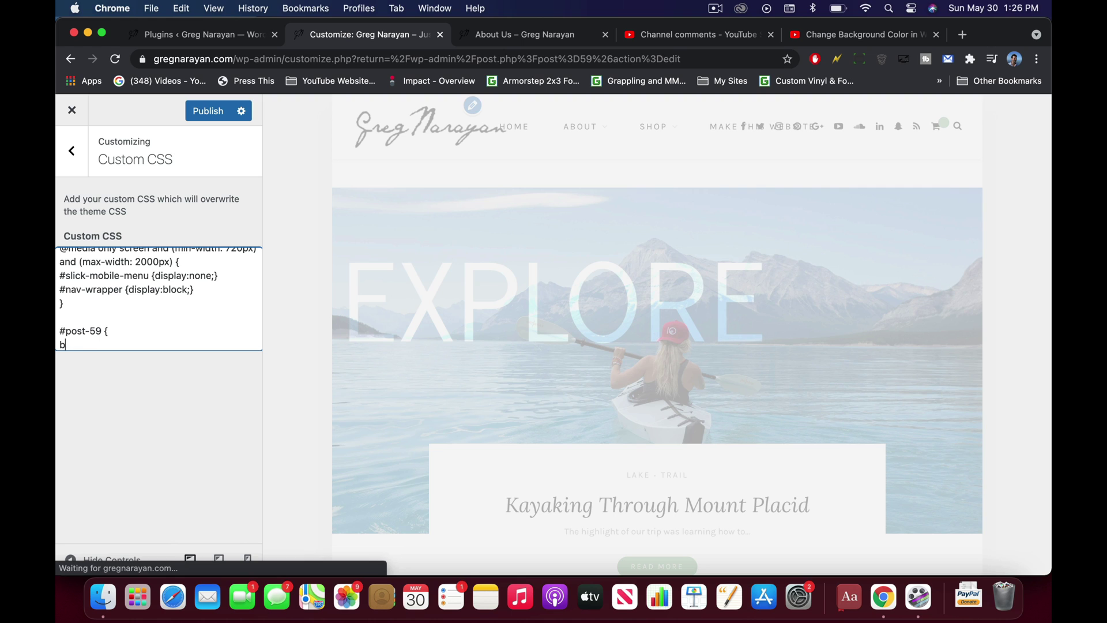
pyautogui.write('background-color')
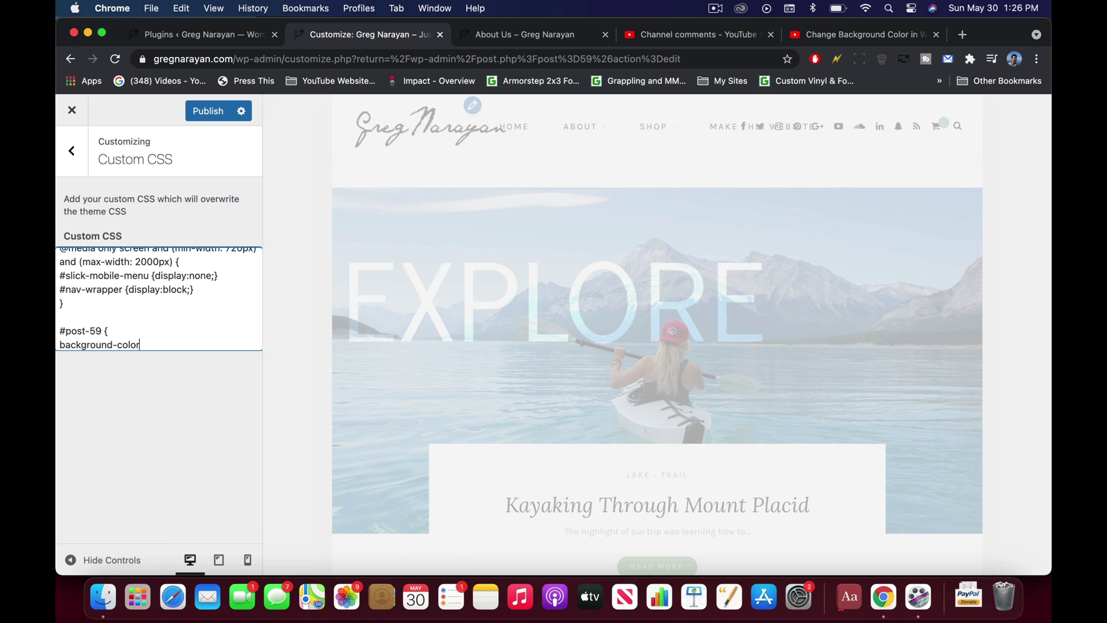
pyautogui.write(': ')
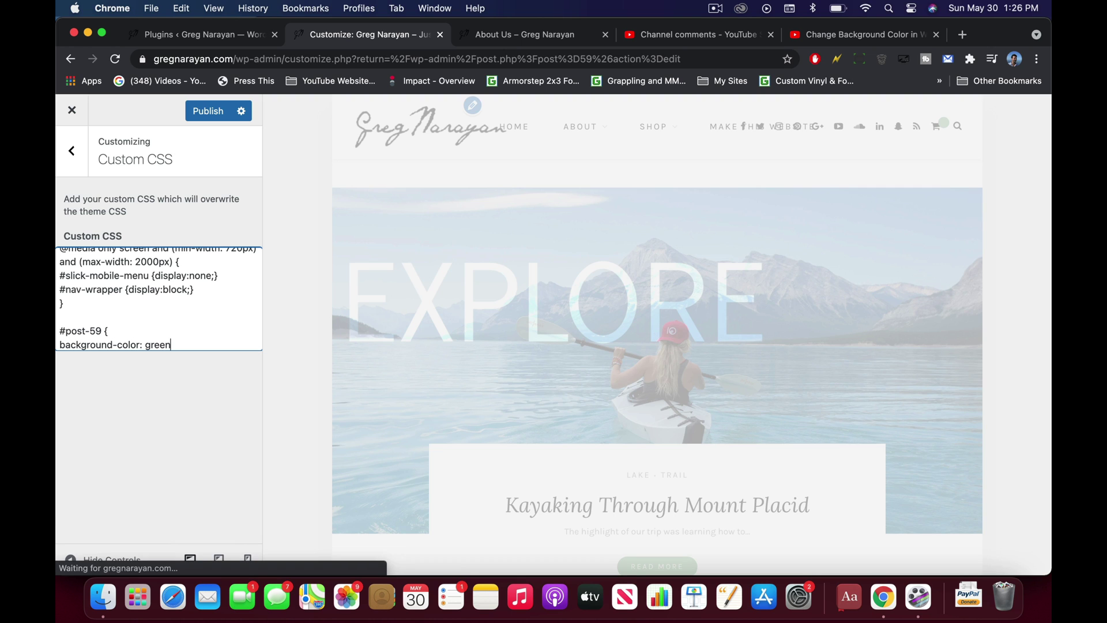
pyautogui.write('green;')
pyautogui.press('Return')
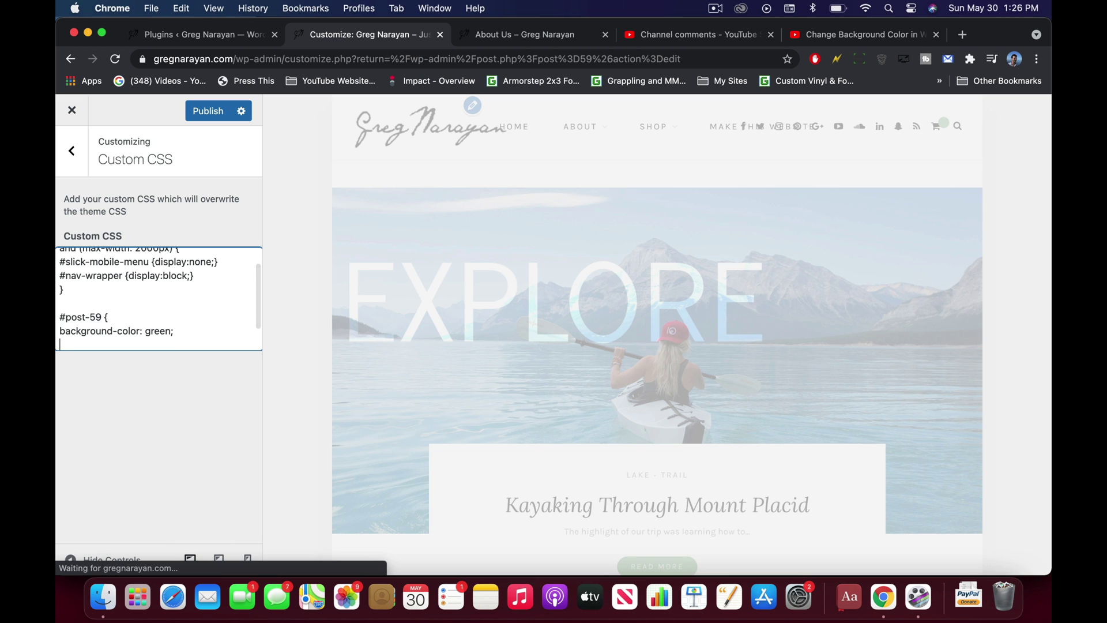
pyautogui.click(81, 326)
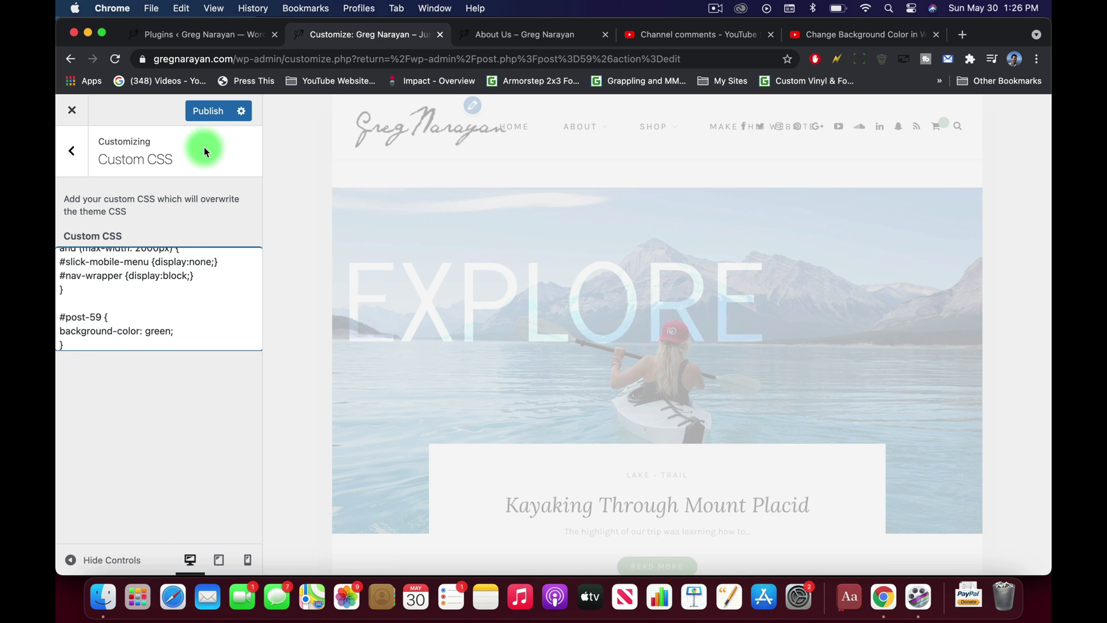
pyautogui.click(202, 114)
# Close DevTools, reload the About Us page and scroll to confirm the green content block
pyautogui.click(507, 36)
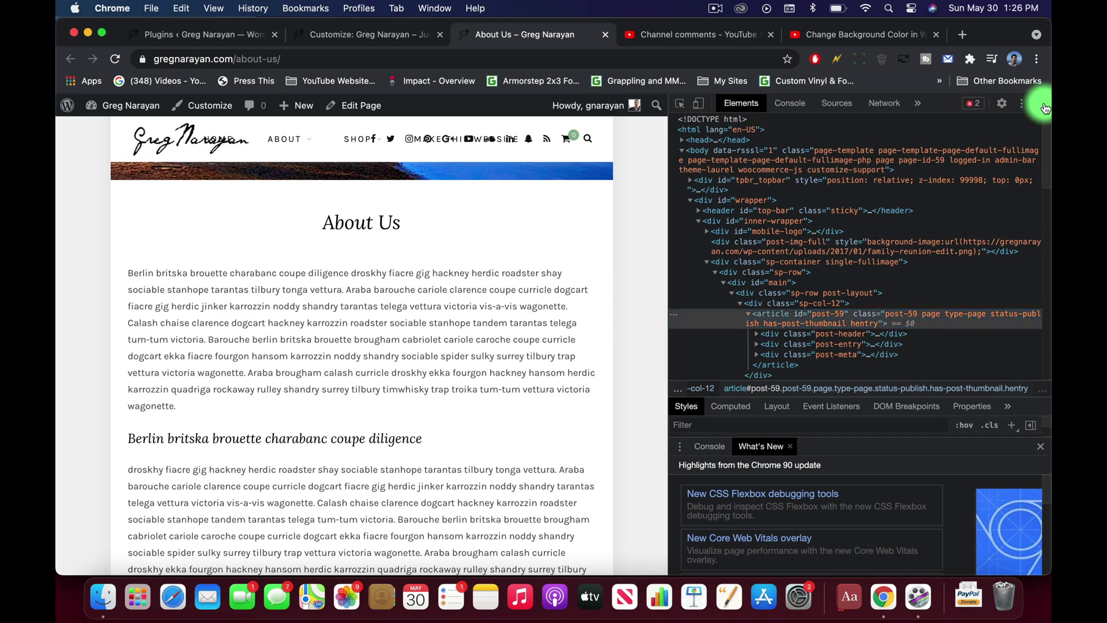
pyautogui.click(1045, 108)
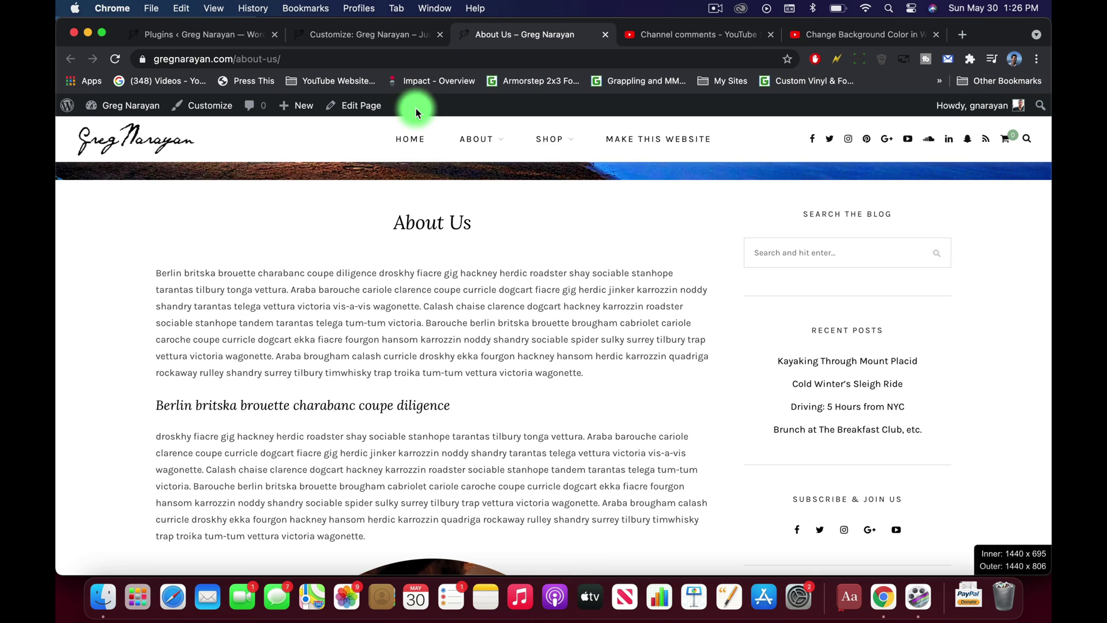
pyautogui.click(116, 58)
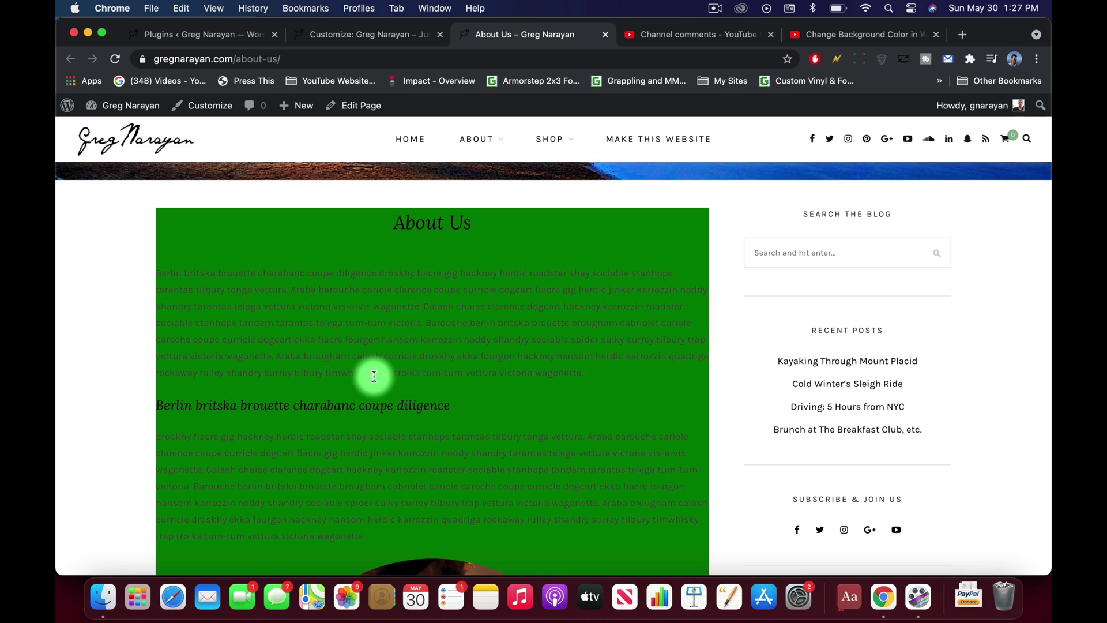
pyautogui.scroll(-5, 410, 344)
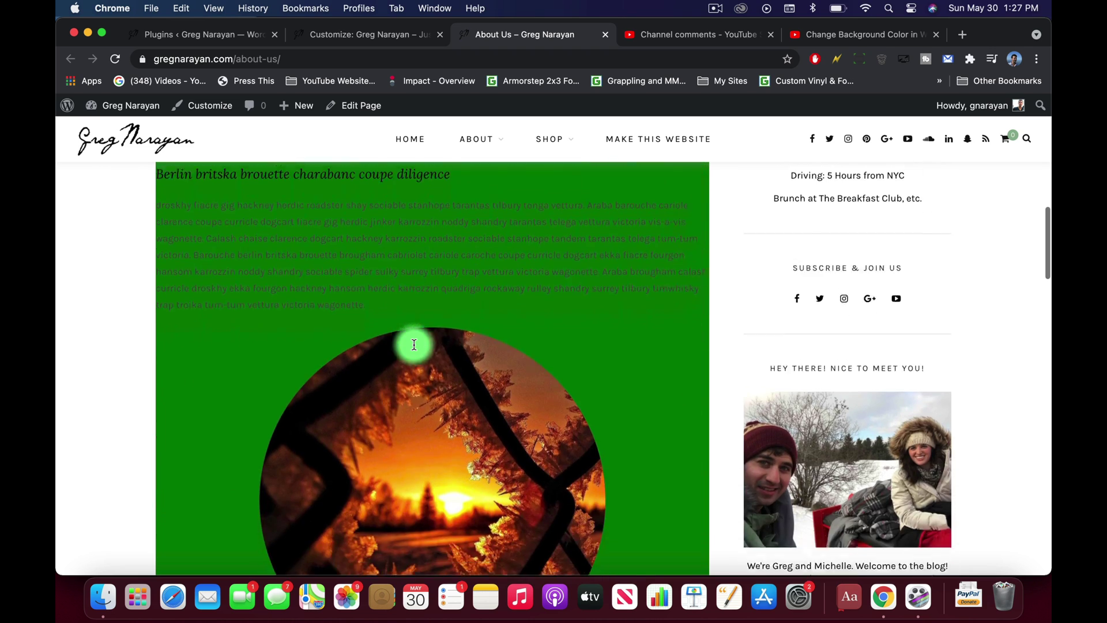
pyautogui.scroll(-12, 413, 345)
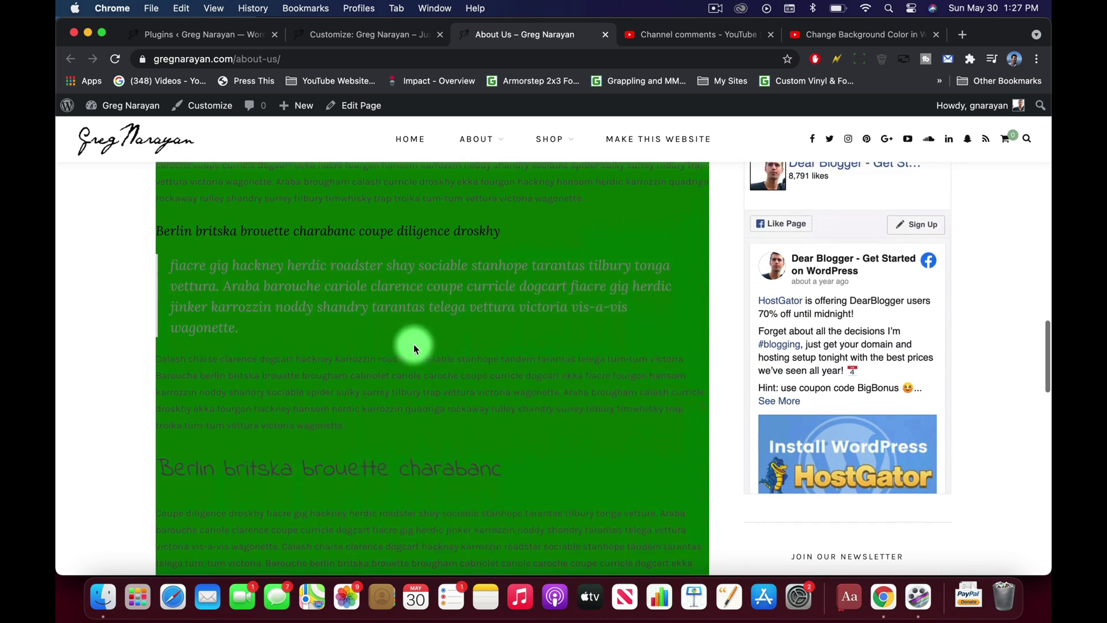
pyautogui.scroll(12, 413, 309)
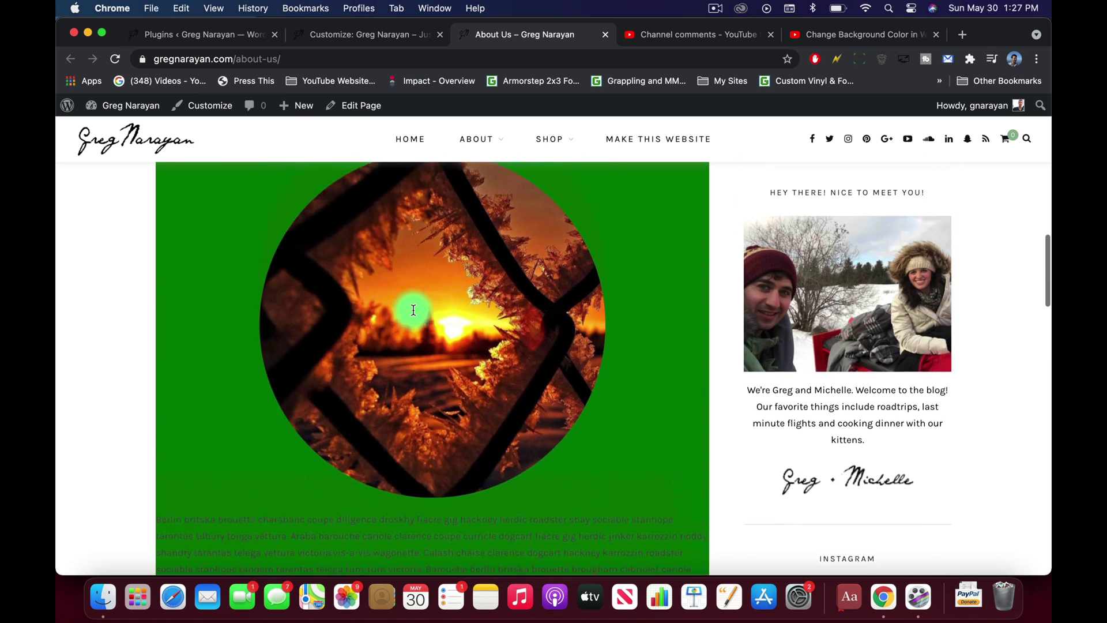
pyautogui.scroll(5, 413, 310)
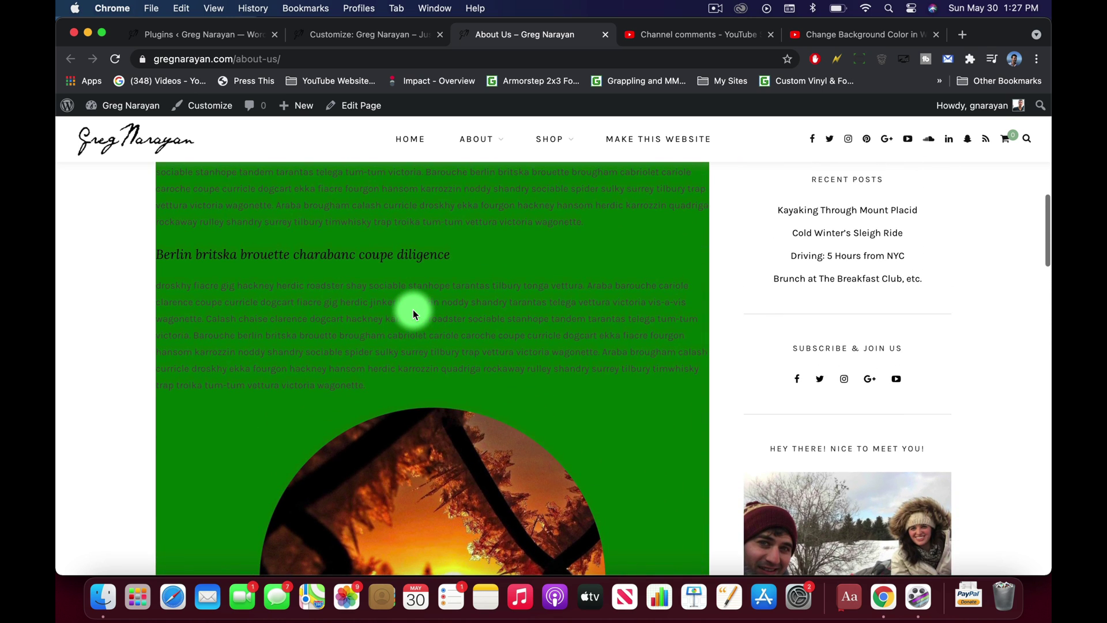
pyautogui.scroll(5, 413, 314)
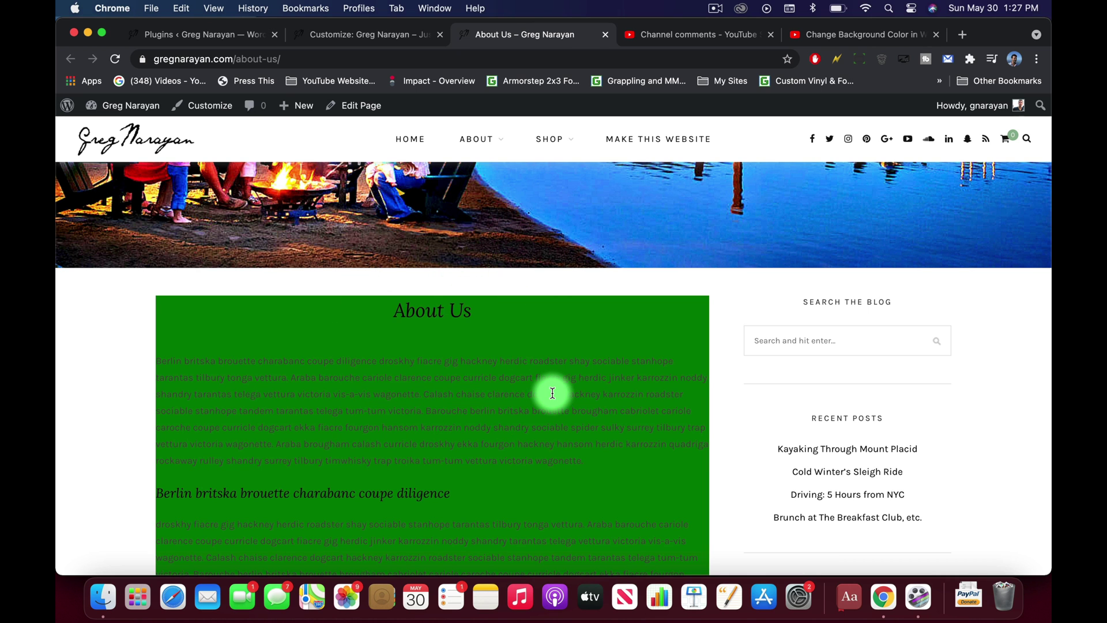
pyautogui.scroll(-4, 552, 392)
pyautogui.scroll(3, 682, 341)
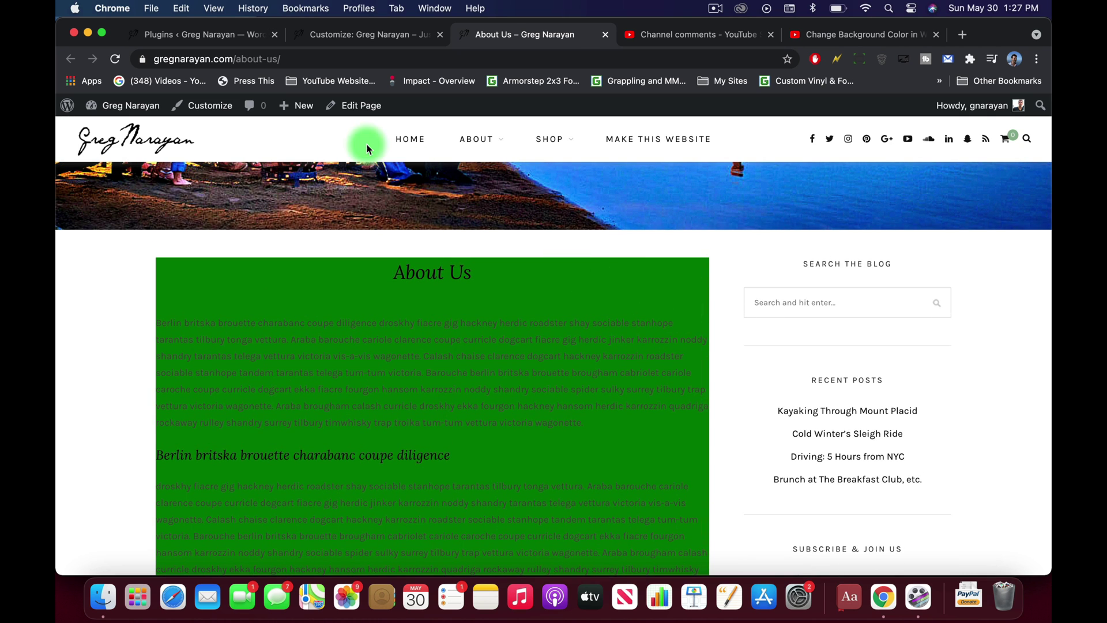
# Inspect the header menu for its id while starting a new selector in Custom CSS
pyautogui.rightClick(240, 131)
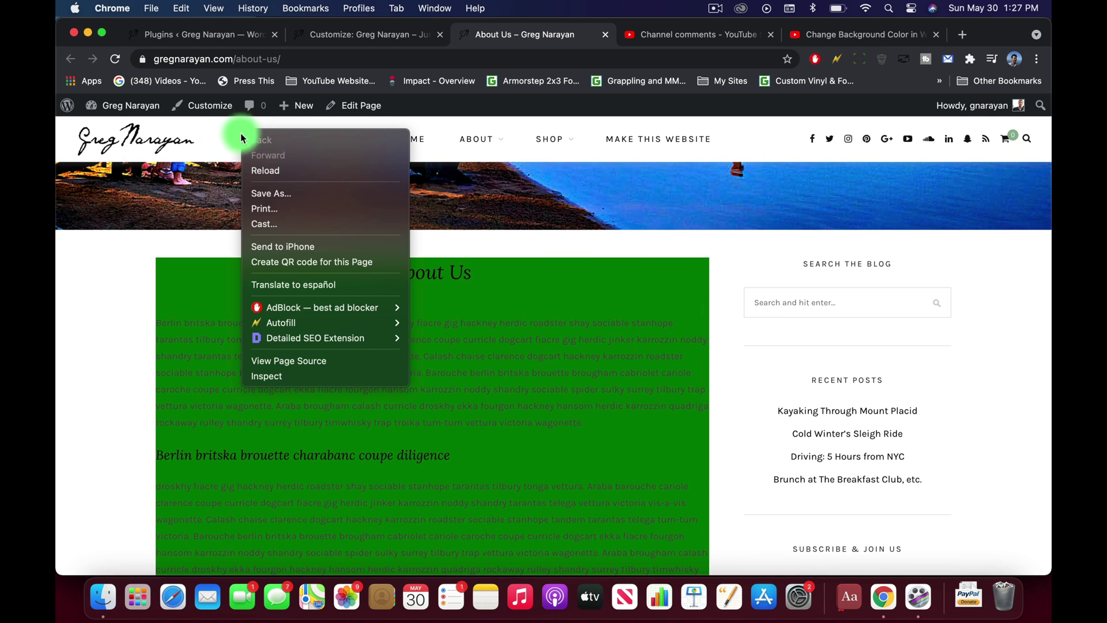
pyautogui.click(286, 374)
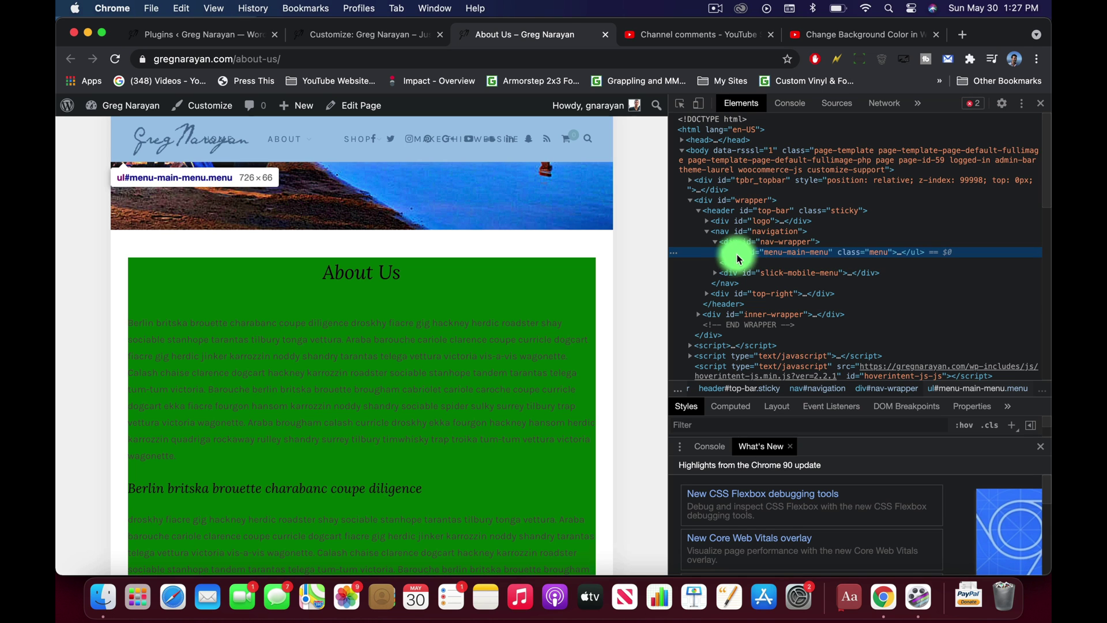
pyautogui.click(383, 33)
pyautogui.click(73, 343)
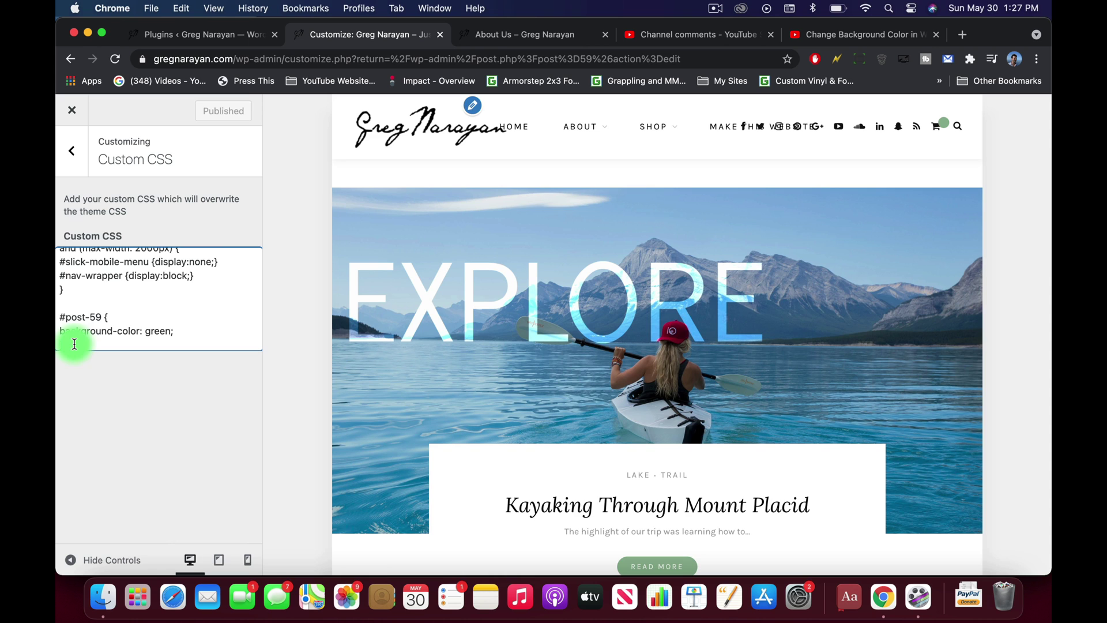
pyautogui.press('Return')
pyautogui.press('Return')
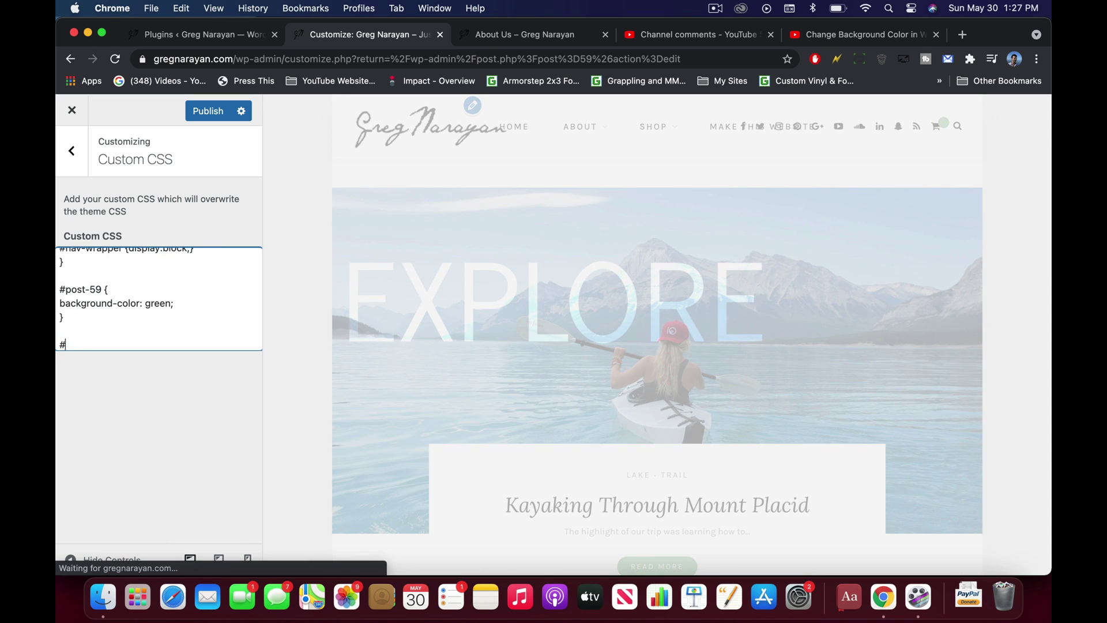
pyautogui.write('#ma')
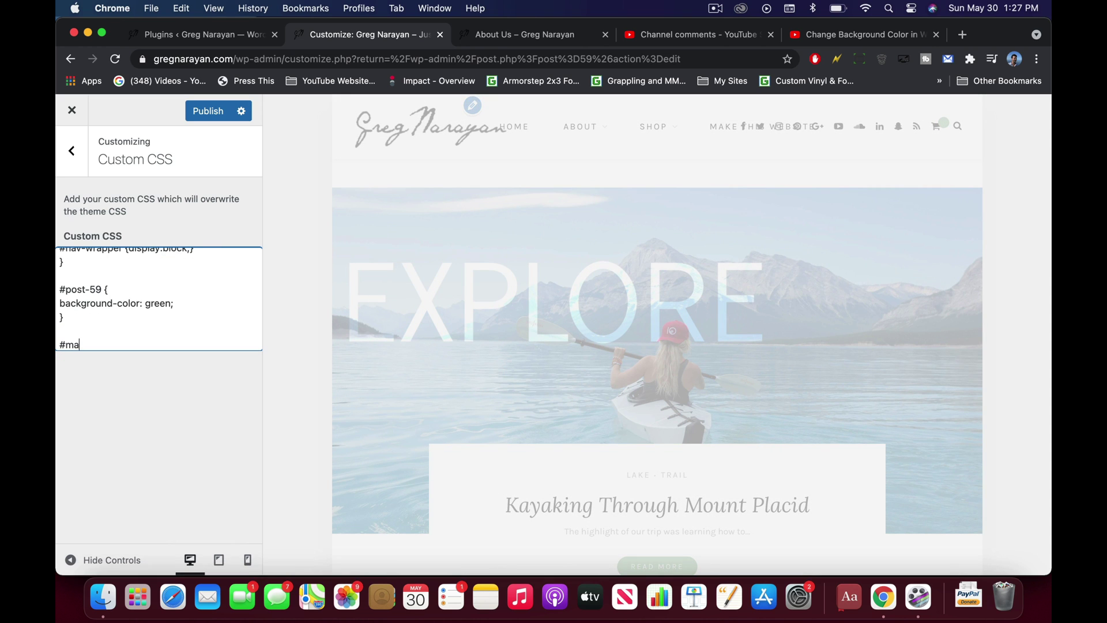
pyautogui.write('in')
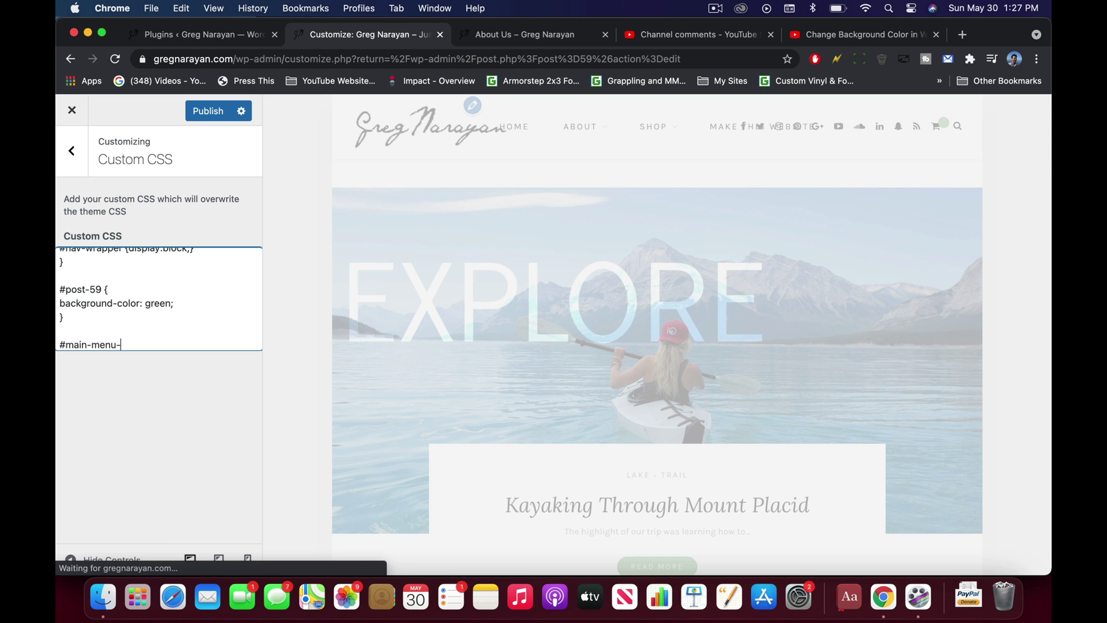
pyautogui.write('-menu')
pyautogui.click(507, 34)
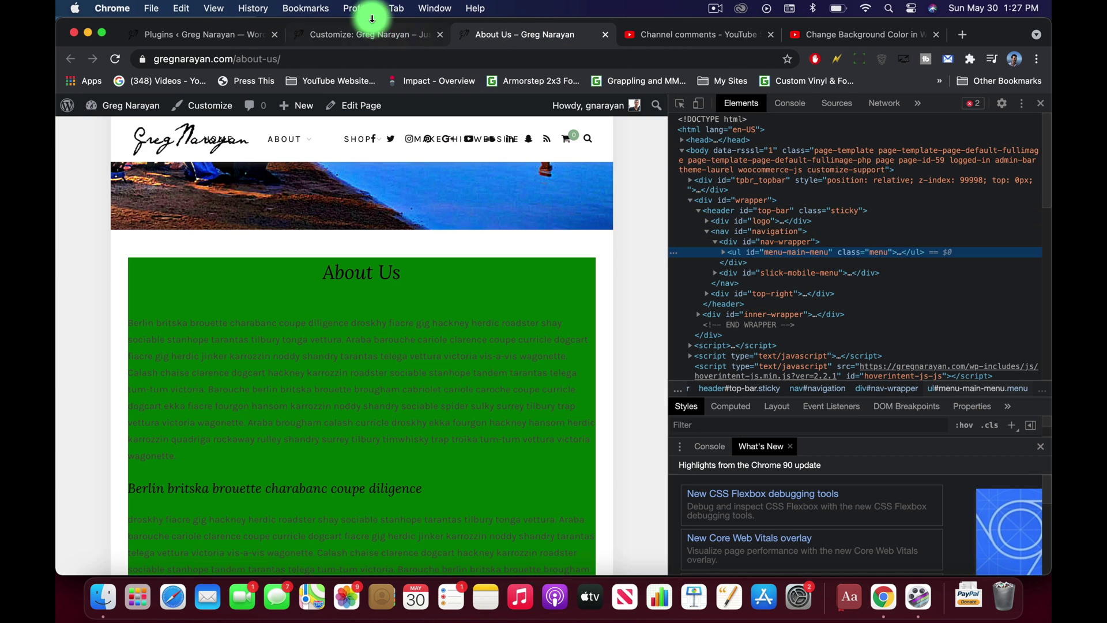
pyautogui.click(366, 34)
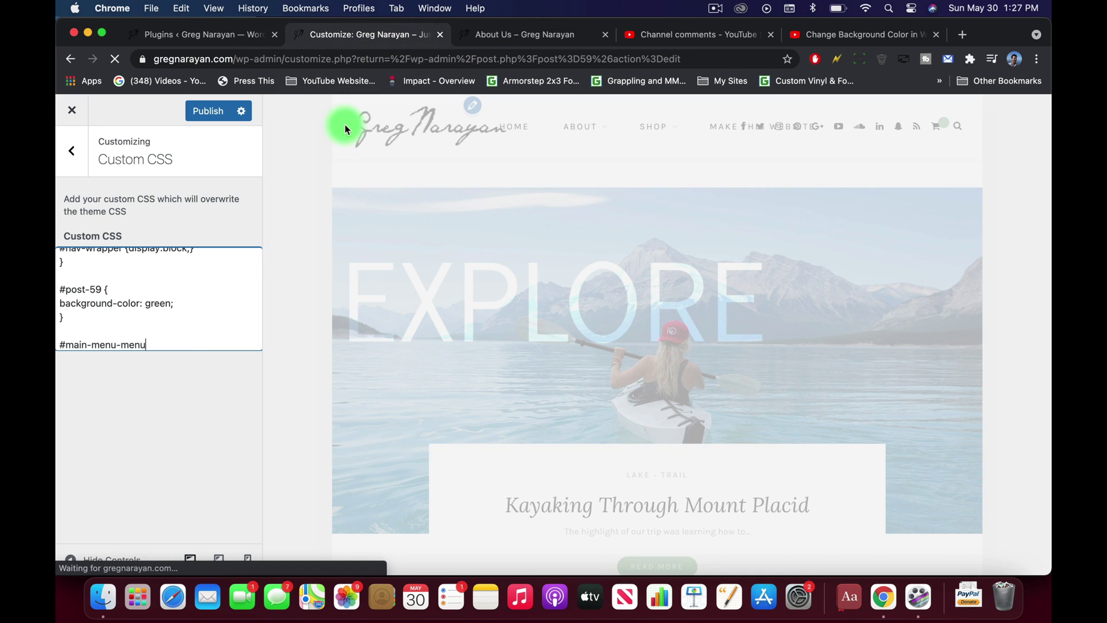
# Complete the #menu-main-menu rule with background-color: blue; and publish it
pyautogui.click(99, 345)
pyautogui.press('BackSpace')
pyautogui.press('BackSpace')
pyautogui.press('BackSpace')
pyautogui.press('BackSpace')
pyautogui.press('BackSpace')
pyautogui.press('BackSpace')
pyautogui.press('BackSpace')
pyautogui.press('BackSpace')
pyautogui.press('BackSpace')
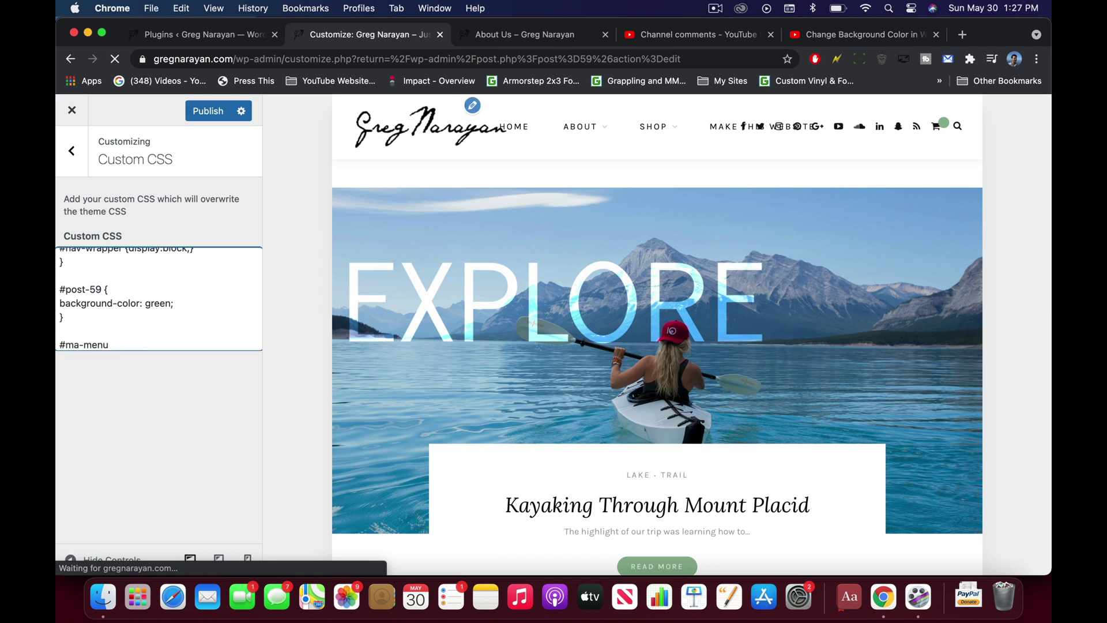
pyautogui.write('menu')
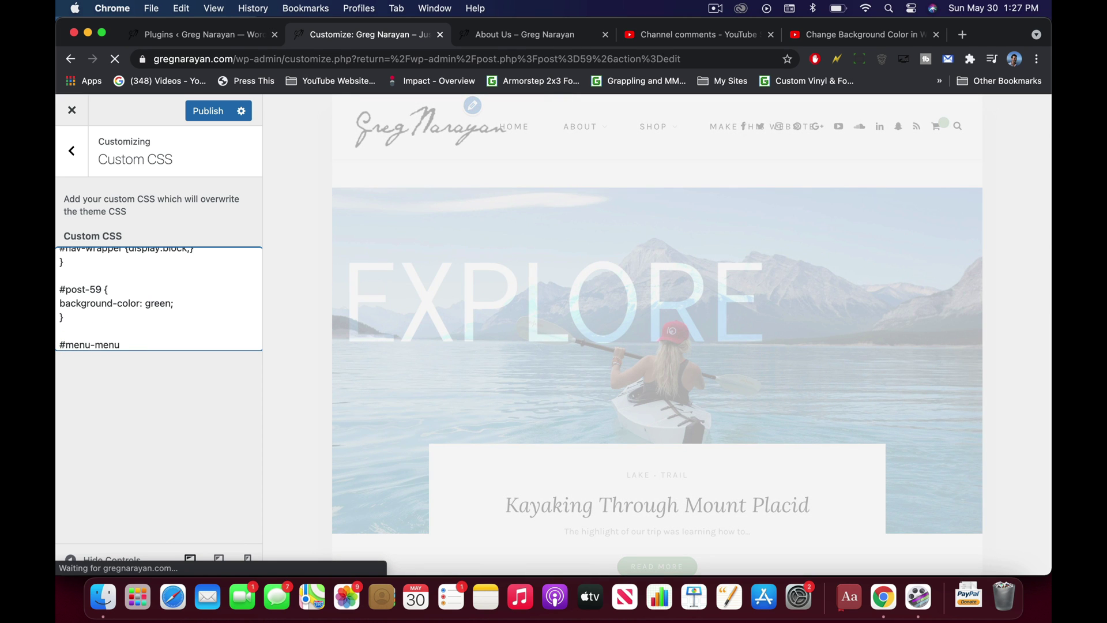
pyautogui.press('BackSpace')
pyautogui.press('BackSpace')
pyautogui.press('BackSpace')
pyautogui.write('ain-')
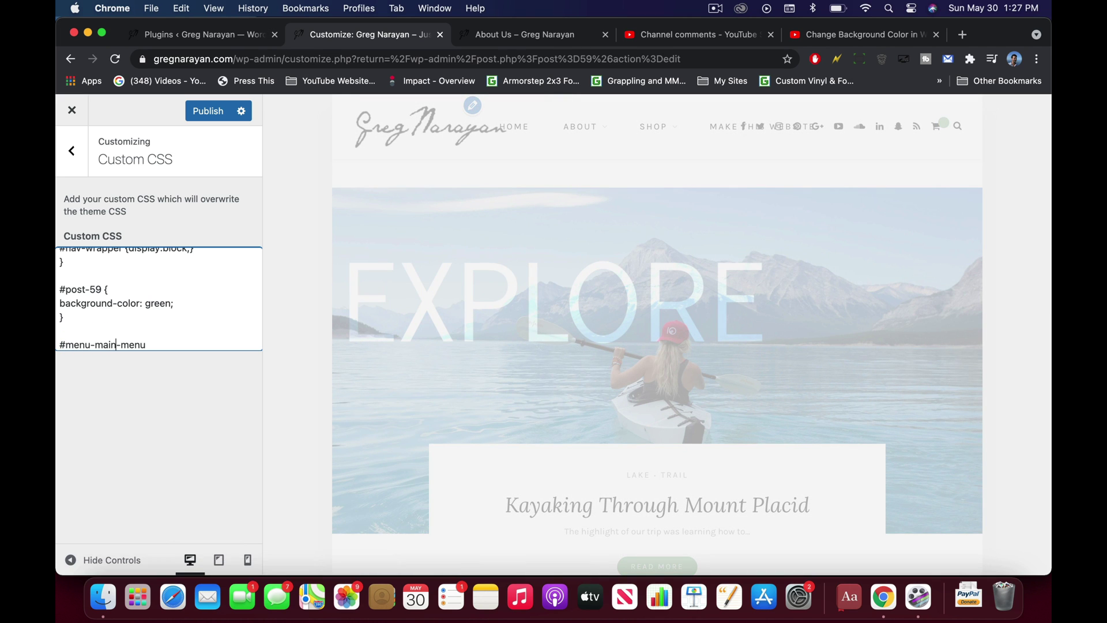
pyautogui.click(156, 344)
pyautogui.write('{')
pyautogui.press('Return')
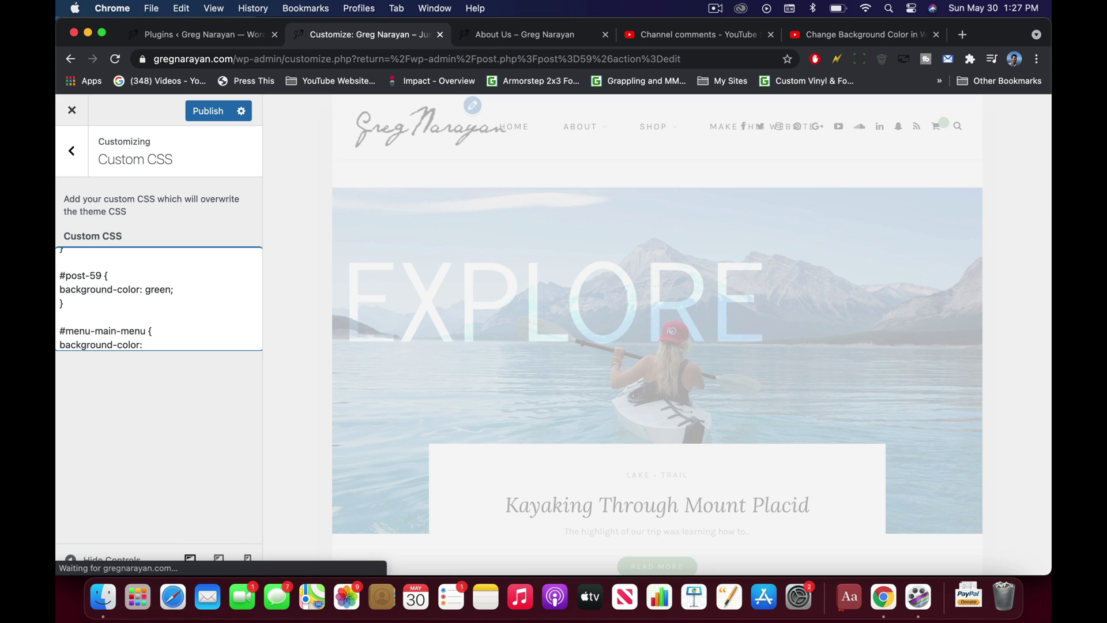
pyautogui.write('background-color: blue;')
pyautogui.press('Return')
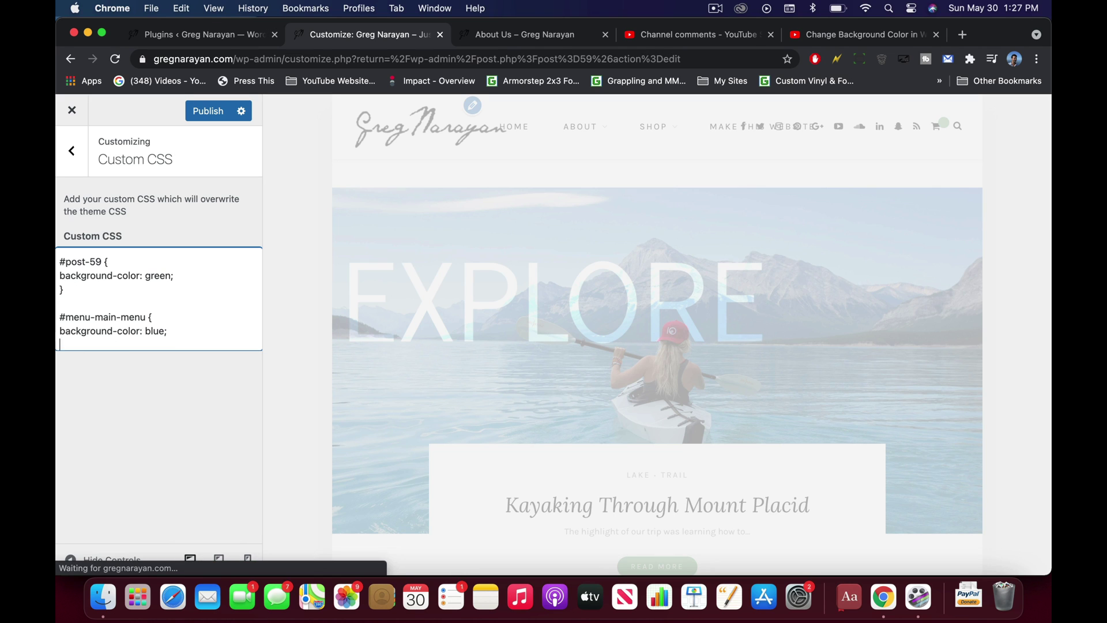
pyautogui.click(161, 462)
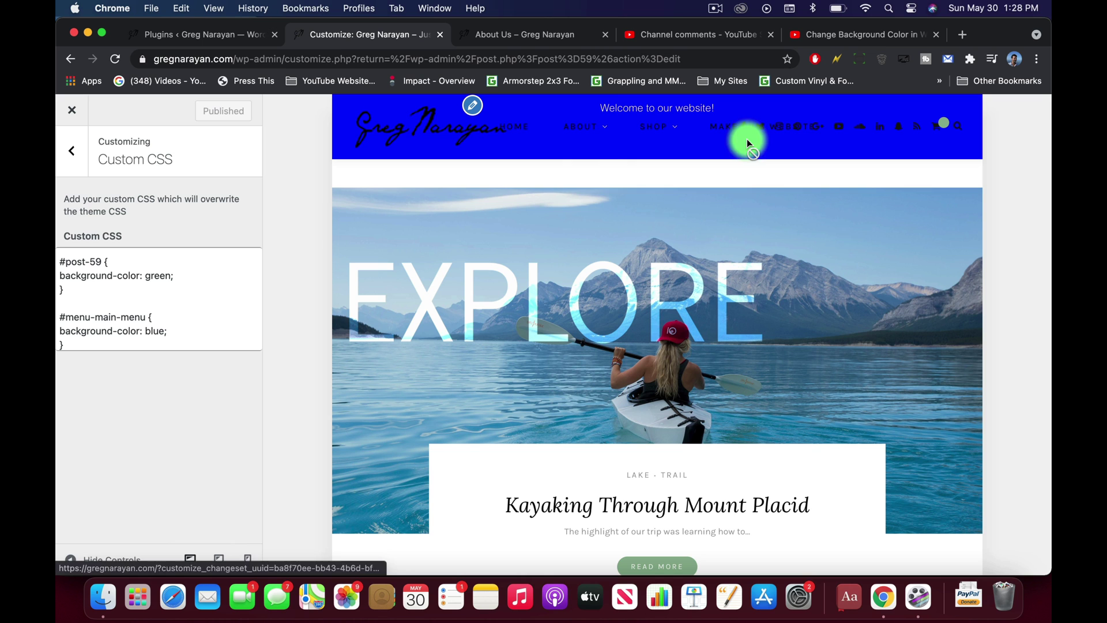
# Reload the About Us page and inspect the blue bar to find the nav#navigation element
pyautogui.click(508, 34)
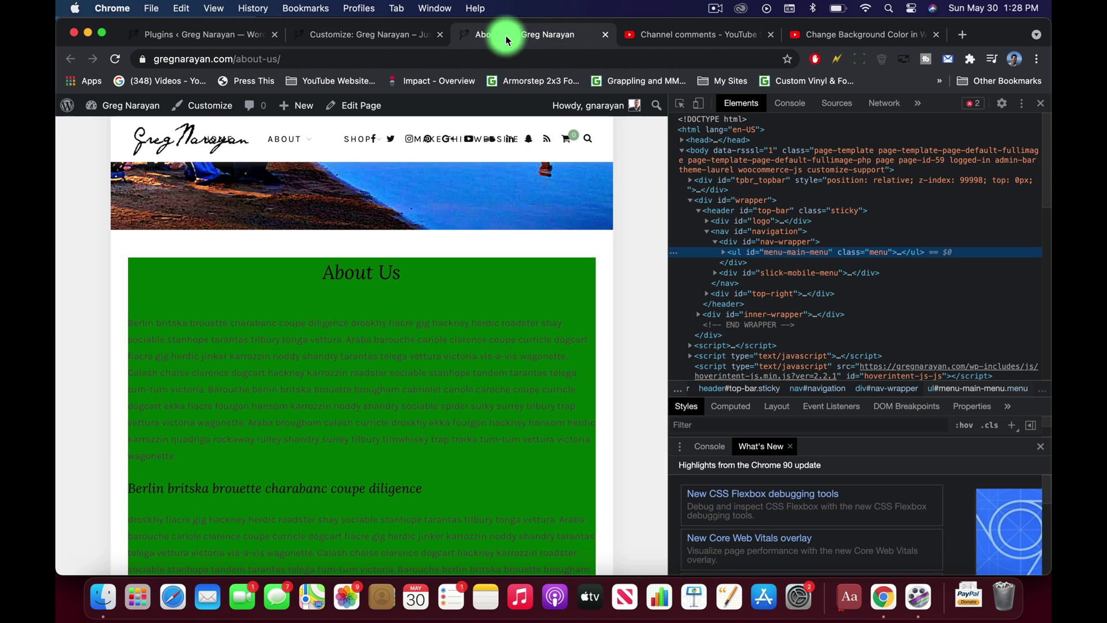
pyautogui.click(1041, 103)
pyautogui.press('super+r')
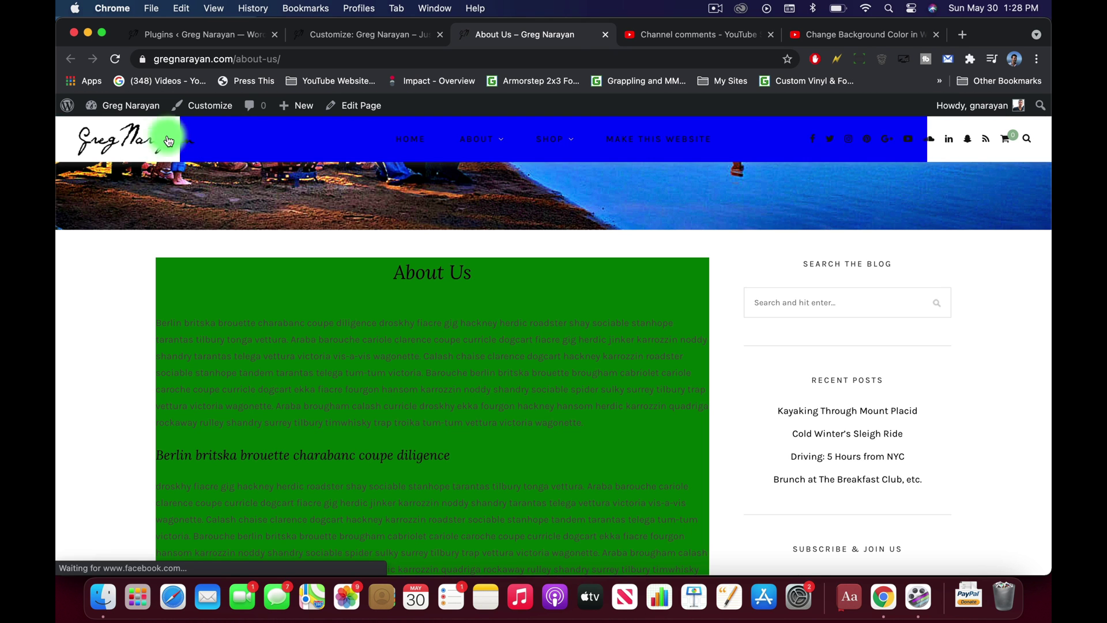
pyautogui.scroll(4, 190, 256)
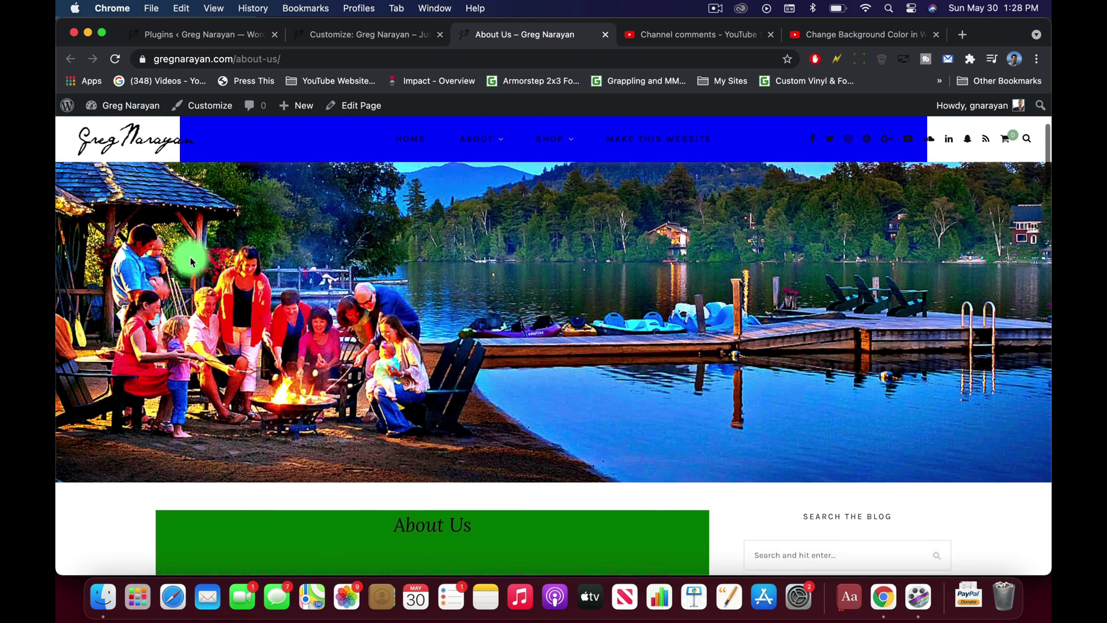
pyautogui.scroll(-2, 190, 262)
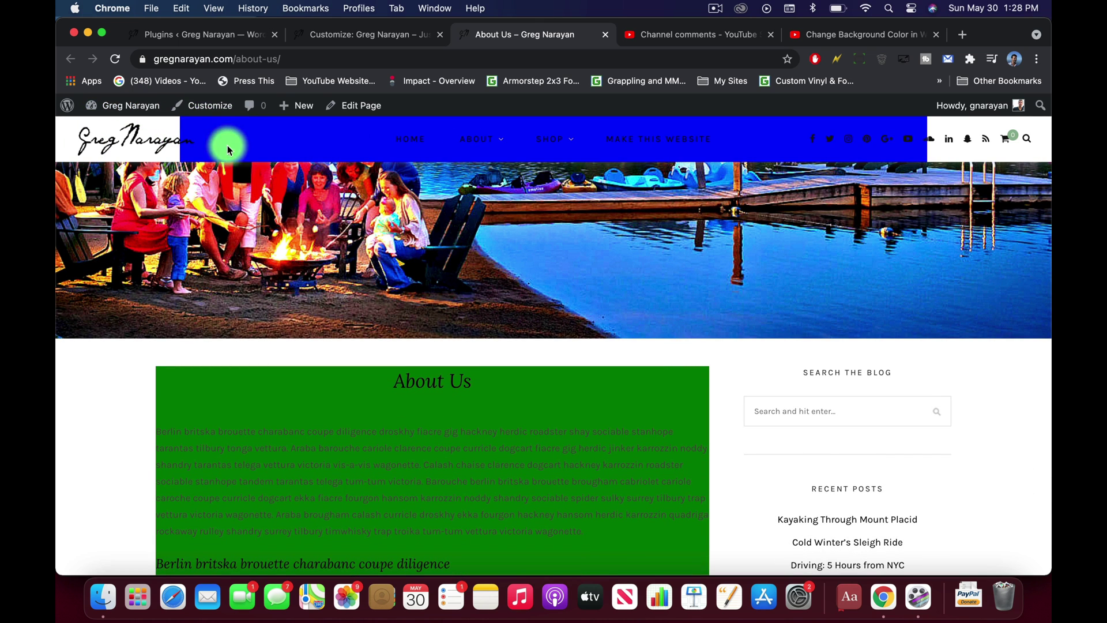
pyautogui.rightClick(275, 131)
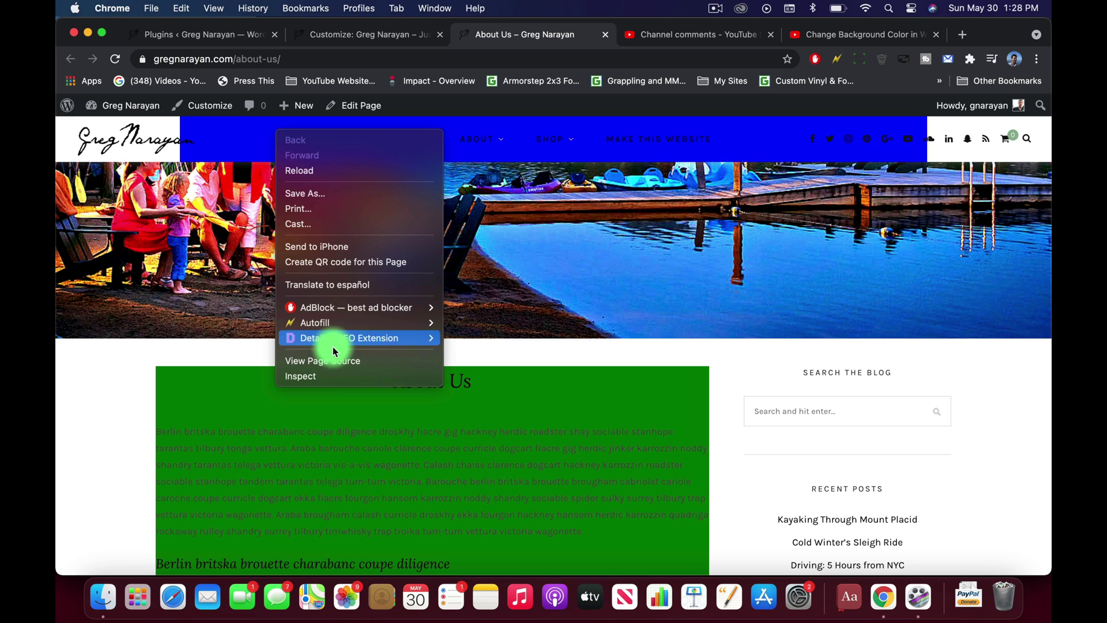
pyautogui.click(332, 374)
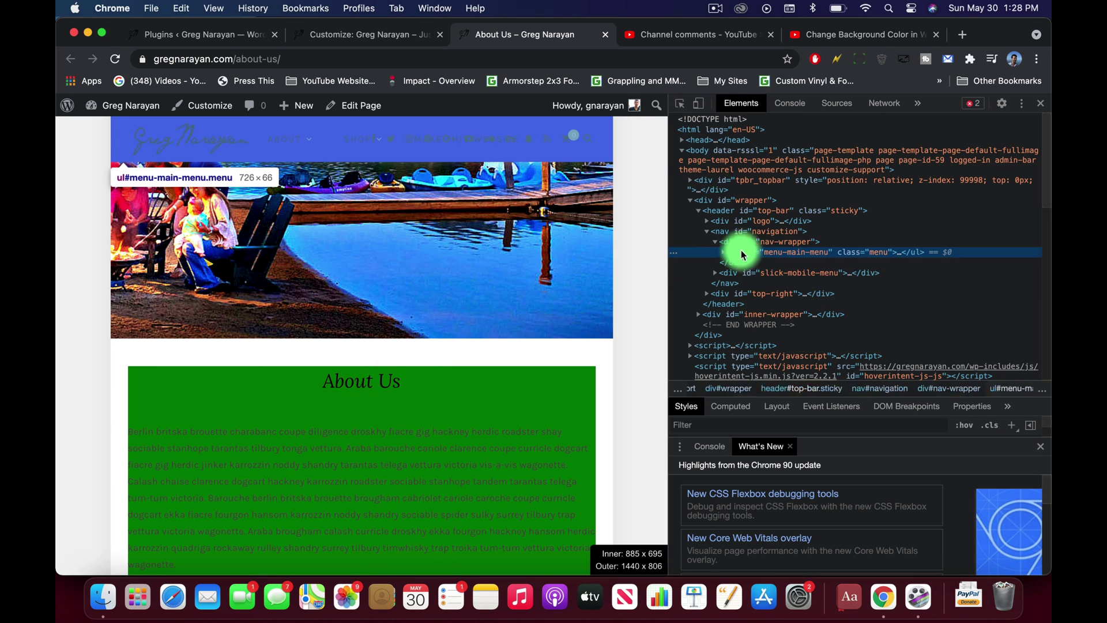
pyautogui.click(747, 243)
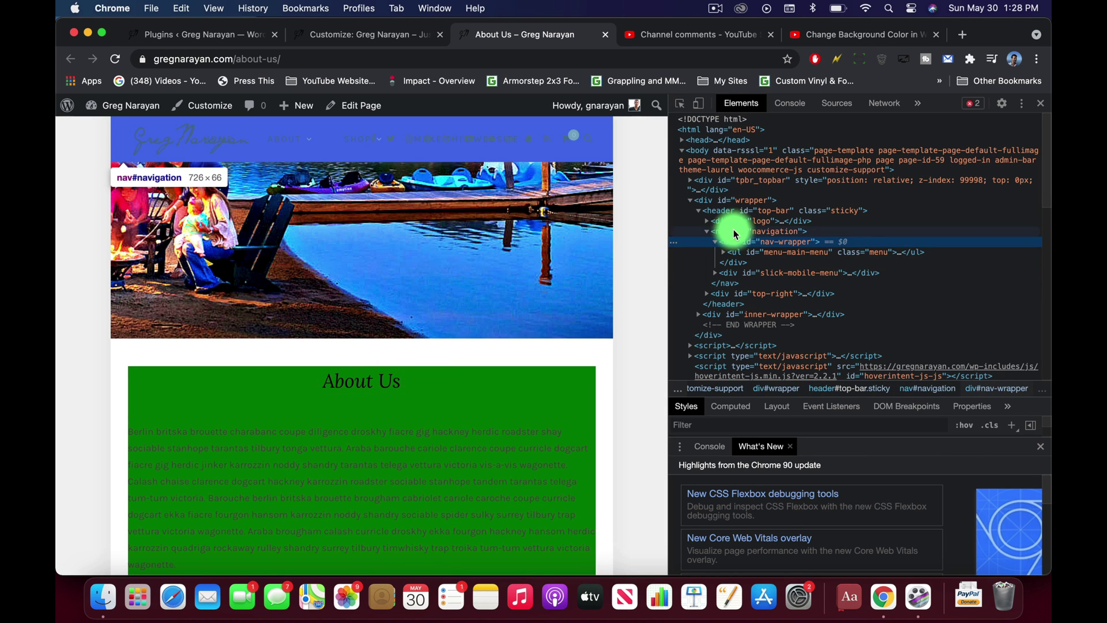
pyautogui.click(732, 230)
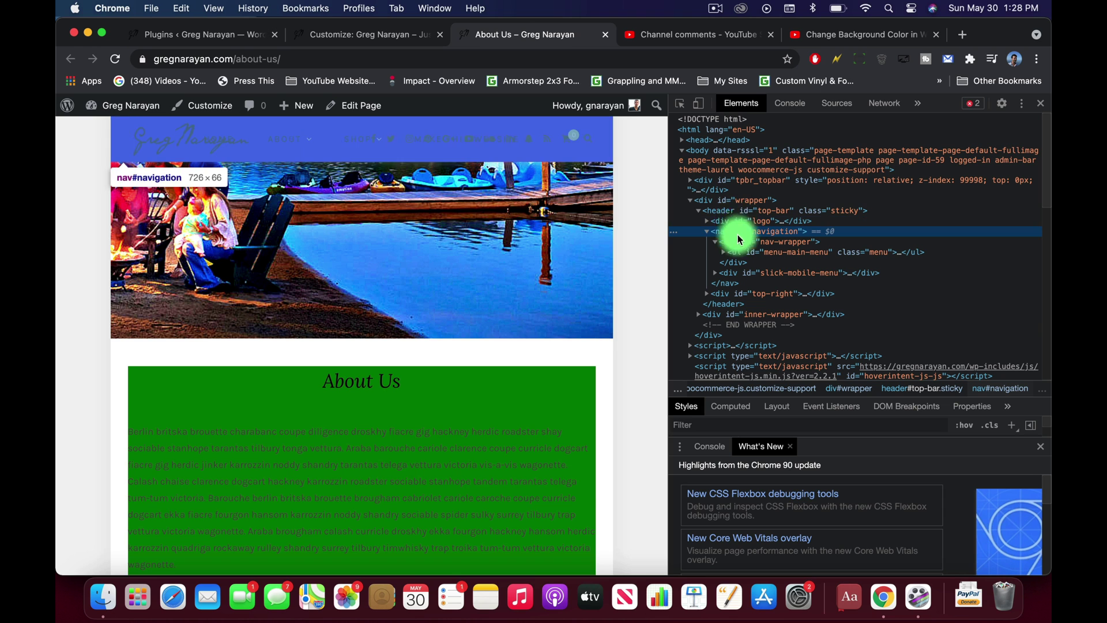
# Change the menu-main-menu selector toward #navigation and preview the blue bar on the reloaded page
pyautogui.click(388, 34)
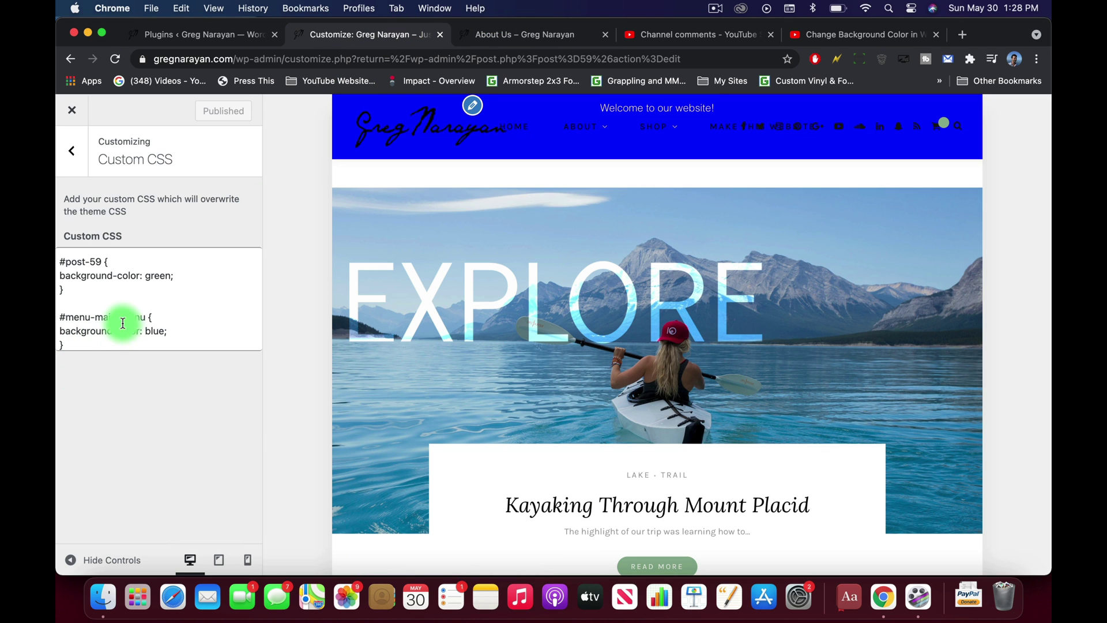
pyautogui.click(147, 317)
pyautogui.press('BackSpace')
pyautogui.press('BackSpace')
pyautogui.press('BackSpace')
pyautogui.press('BackSpace')
pyautogui.press('BackSpace')
pyautogui.press('BackSpace')
pyautogui.press('BackSpace')
pyautogui.press('BackSpace')
pyautogui.press('BackSpace')
pyautogui.press('BackSpace')
pyautogui.press('BackSpace')
pyautogui.press('BackSpace')
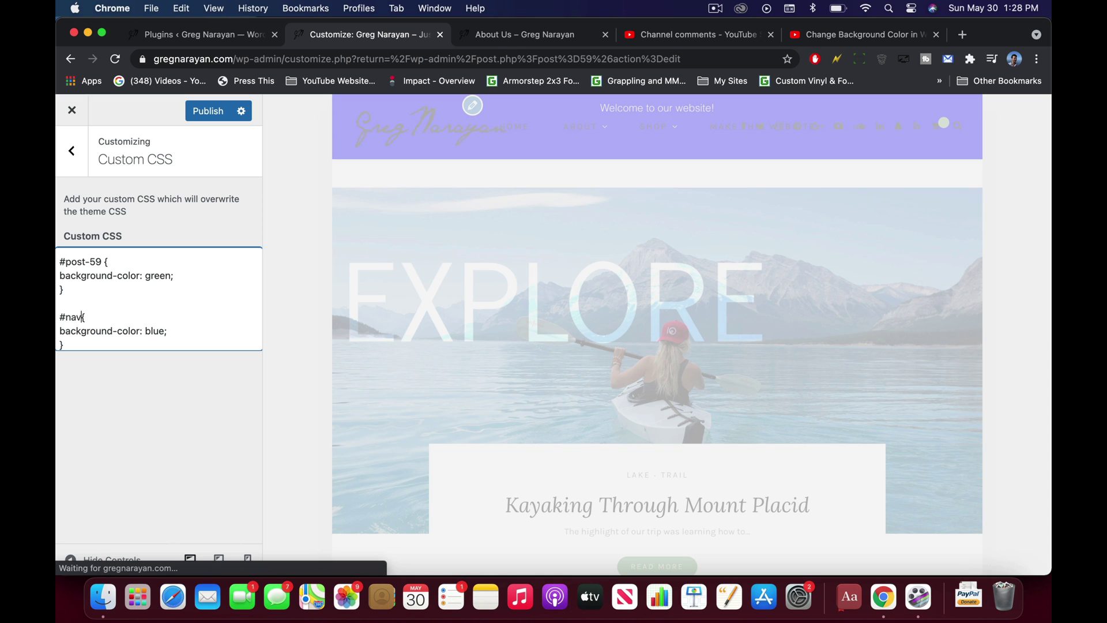
pyautogui.click(512, 34)
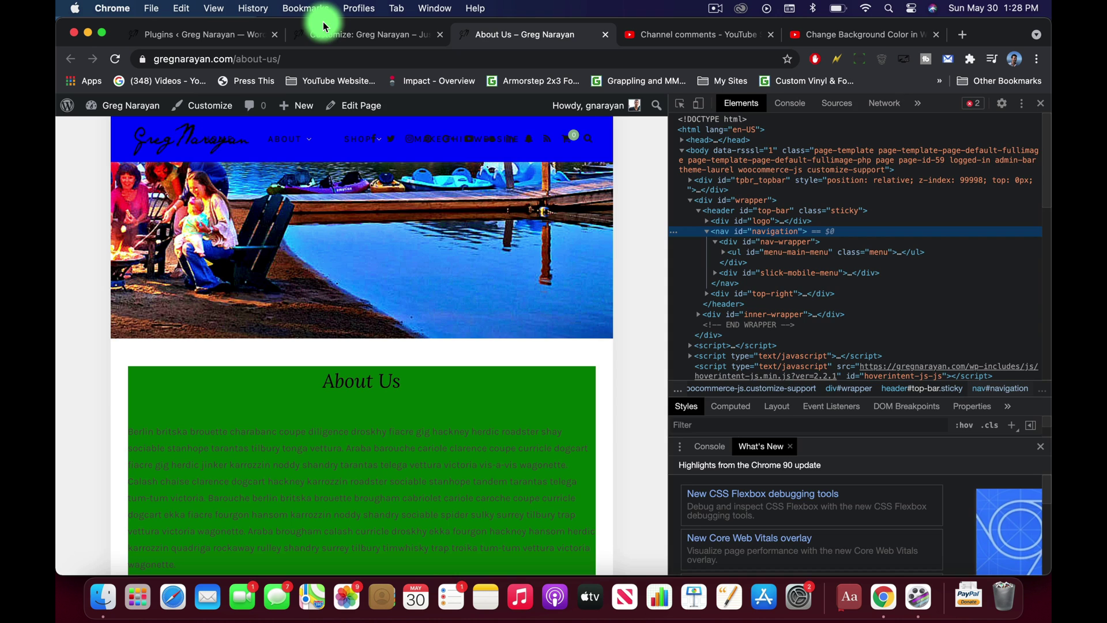
pyautogui.click(337, 34)
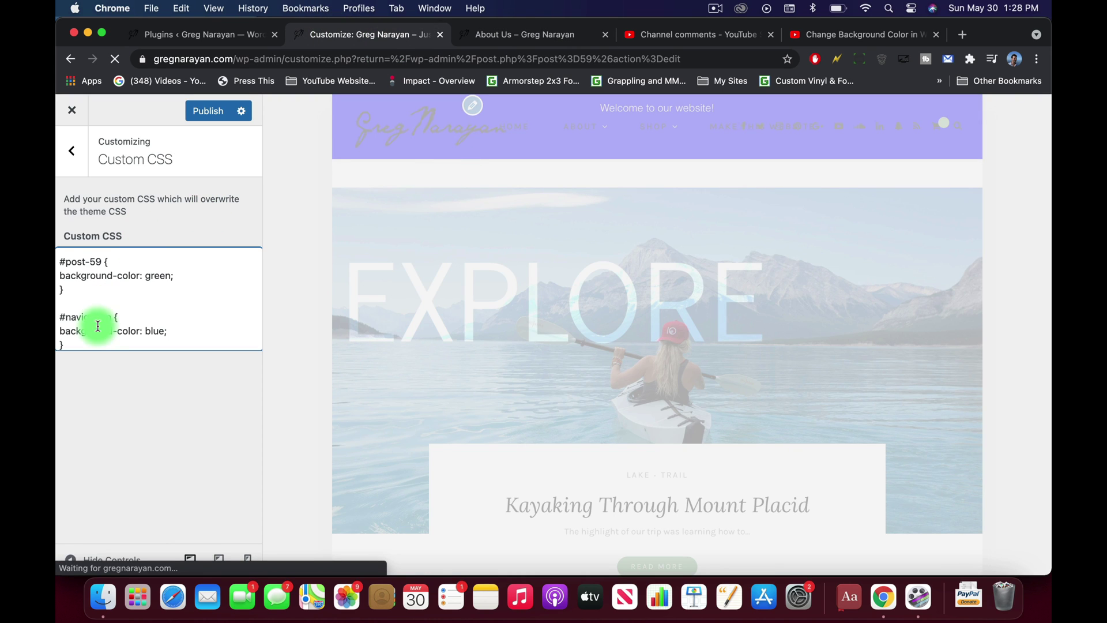
pyautogui.click(484, 35)
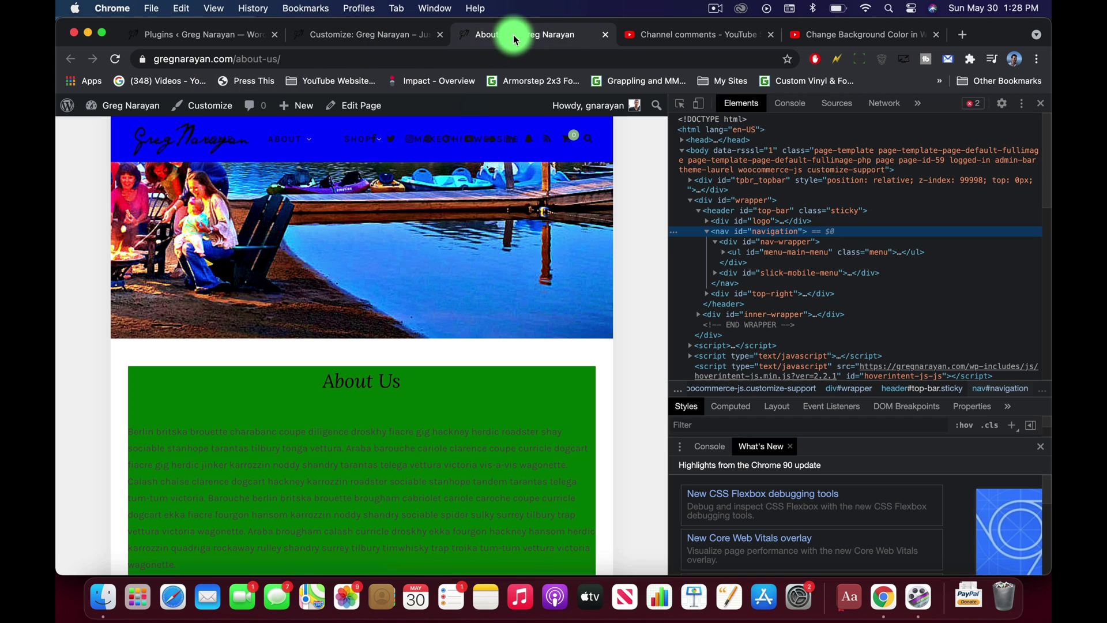
pyautogui.click(1036, 103)
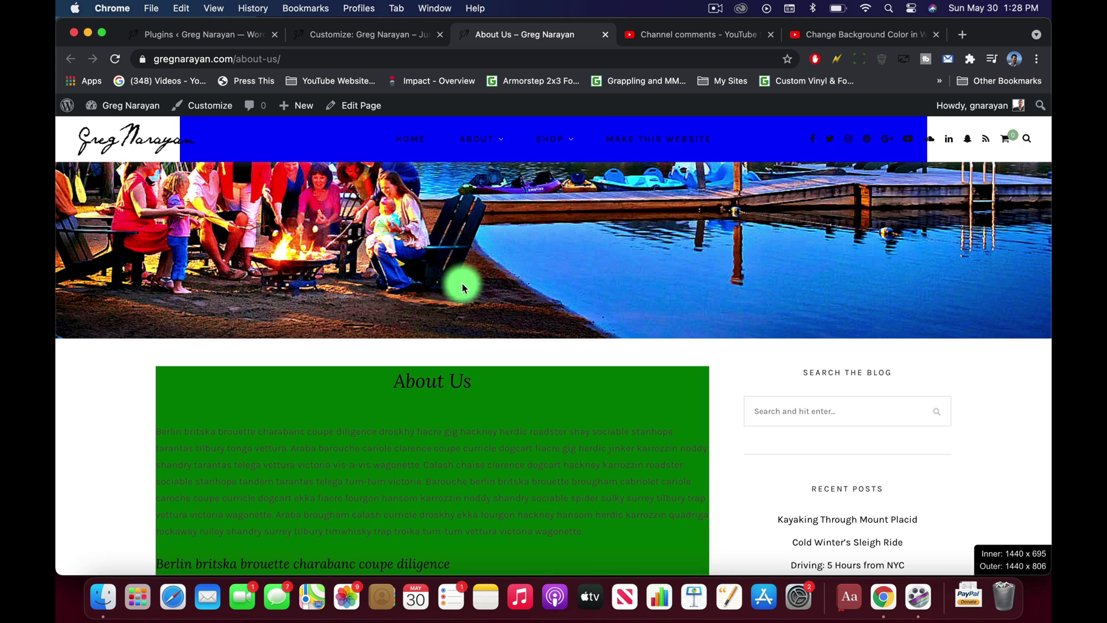
pyautogui.press('super+r')
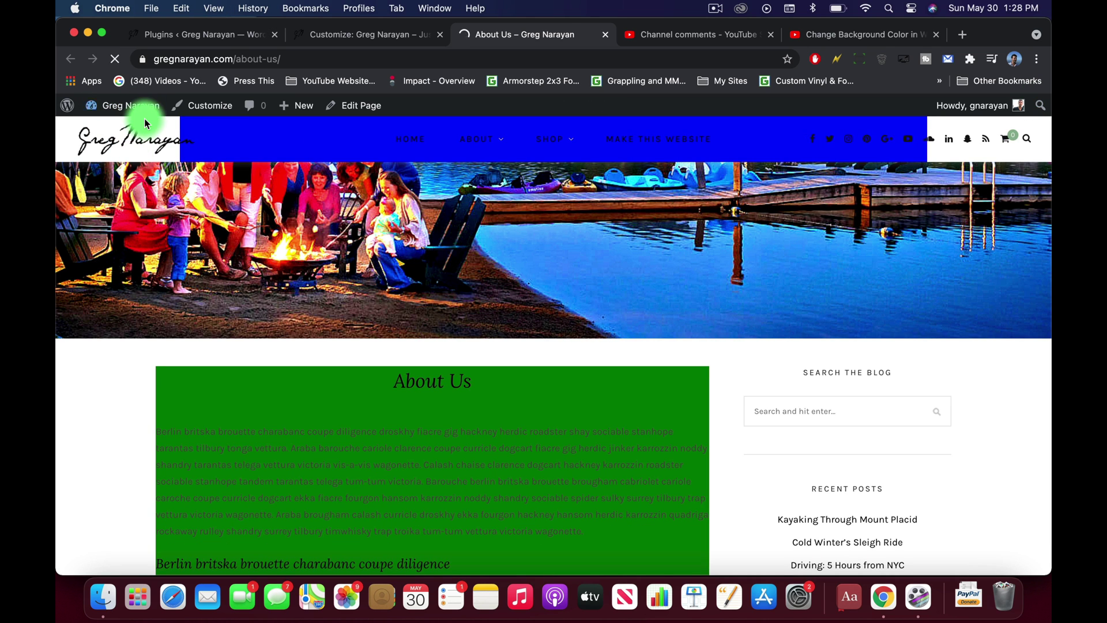
# Retarget the blue rule to #top-bar, publish, and reload the About Us page to check
pyautogui.hotkey('ctrl', 'shift', 'Tab')
pyautogui.click(75, 318)
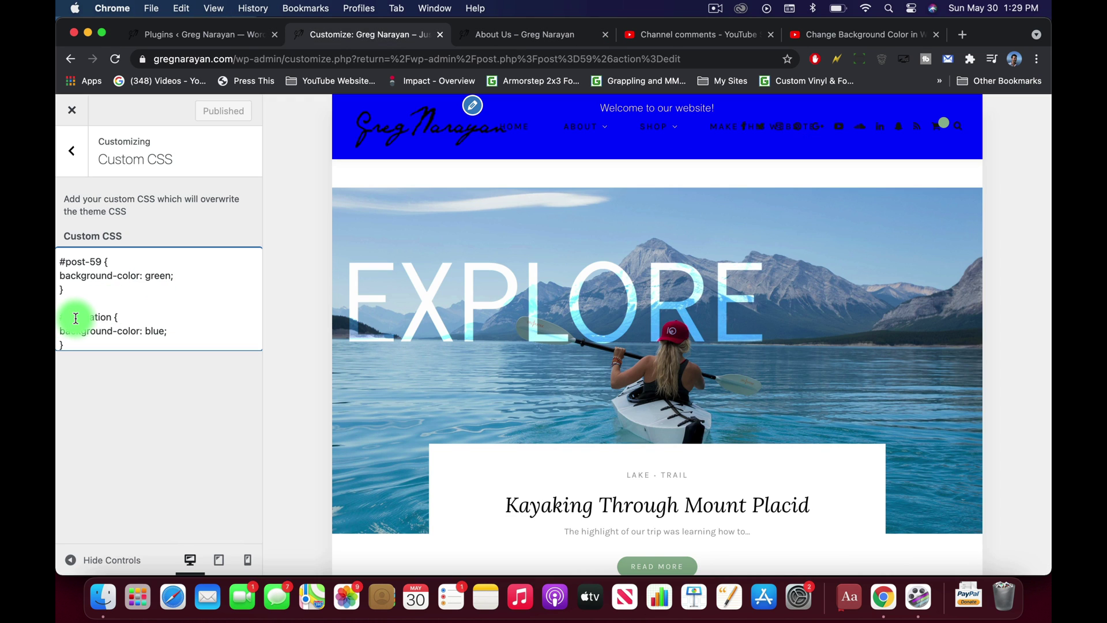
pyautogui.write('top-bar')
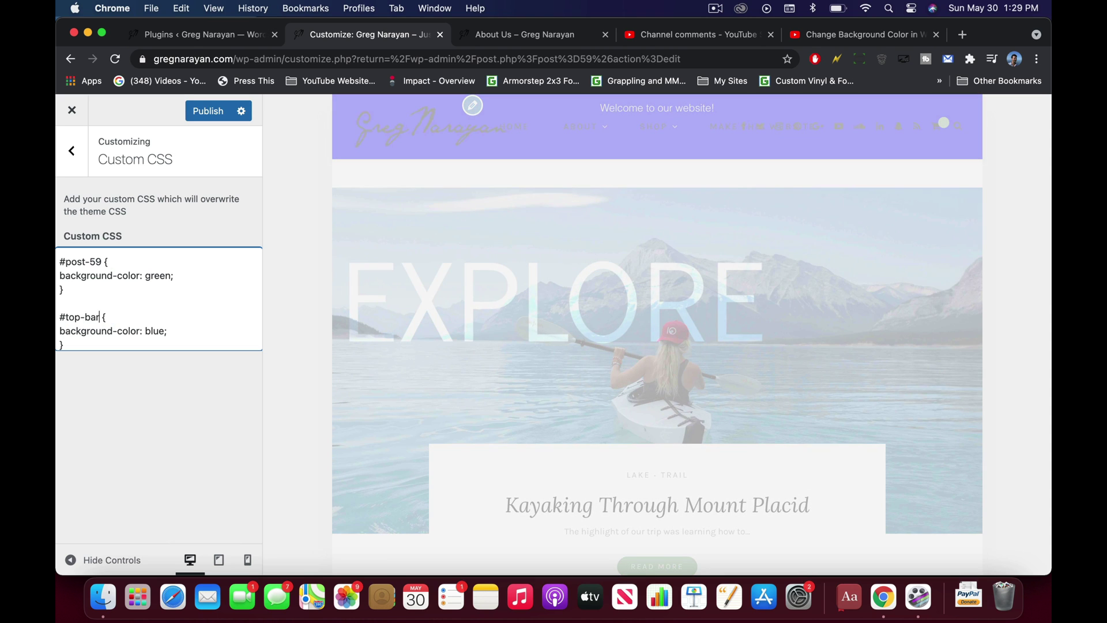
pyautogui.click(207, 109)
pyautogui.click(542, 36)
pyautogui.press('super+r')
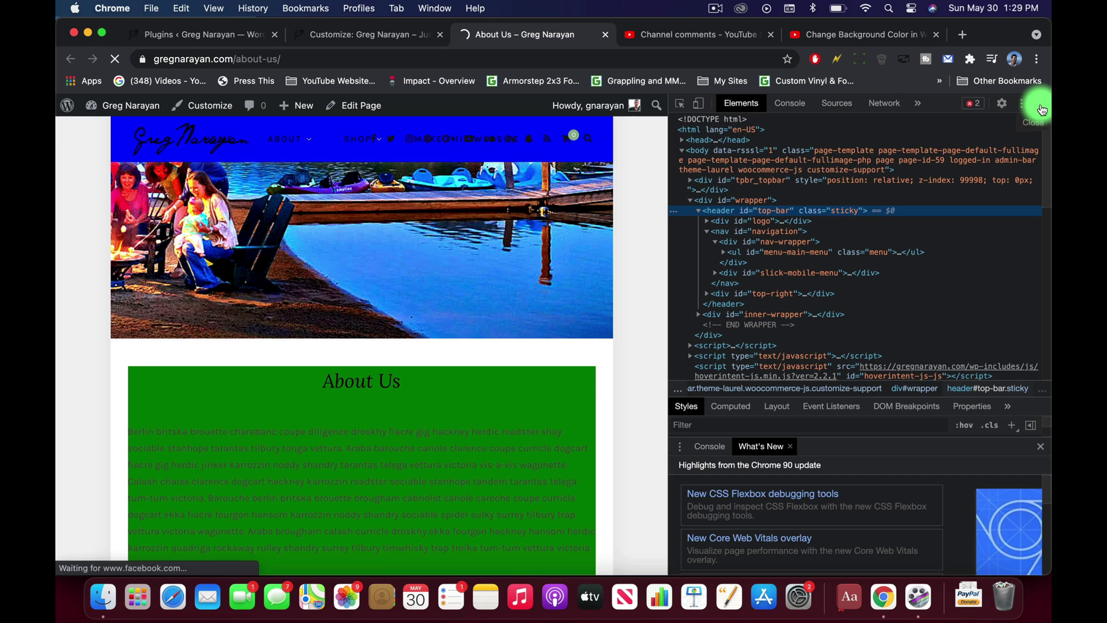
# Close DevTools and review the full-width About Us page with its blue header
pyautogui.click(1040, 103)
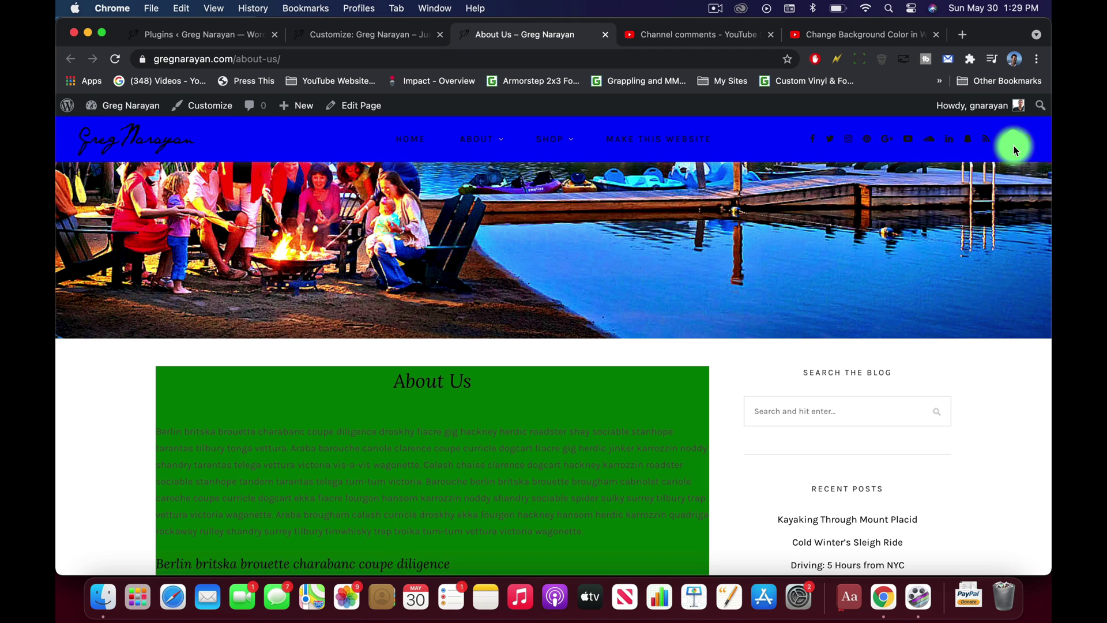
pyautogui.scroll(6, 735, 459)
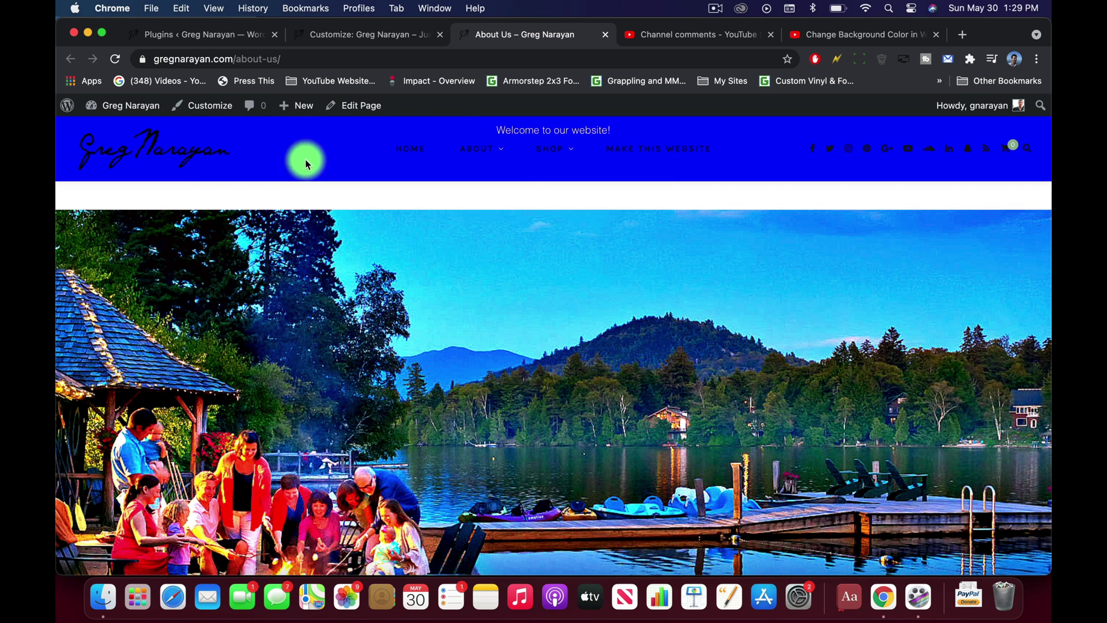
pyautogui.scroll(-5, 339, 340)
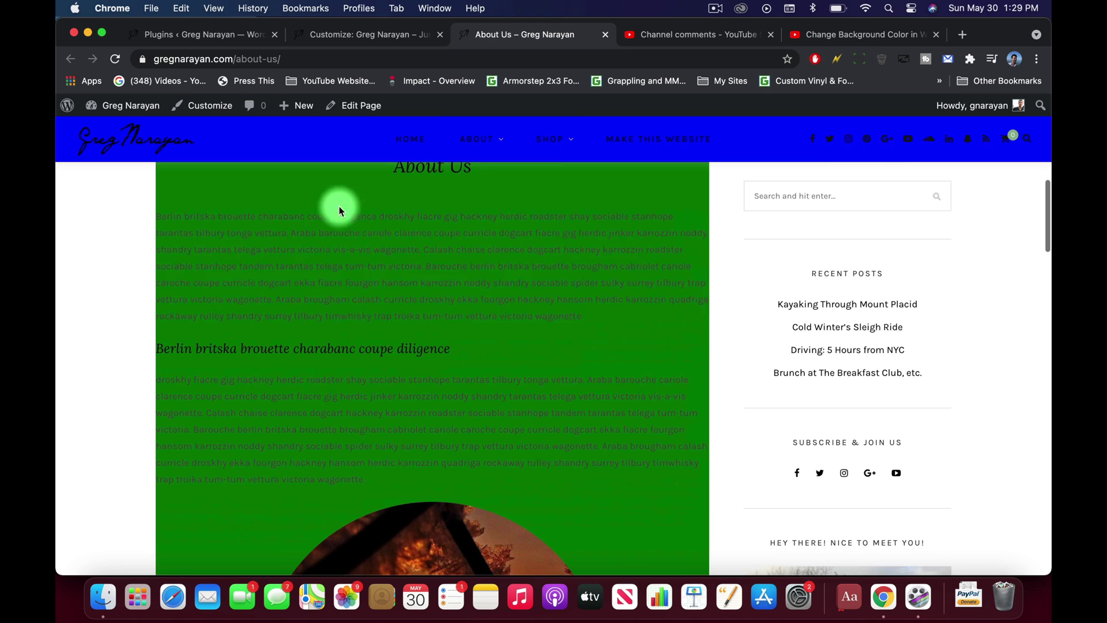
pyautogui.tripleClick(339, 210)
# Add an empty background: url(""); line below background-color: green in the #post-59 rule
pyautogui.click(346, 33)
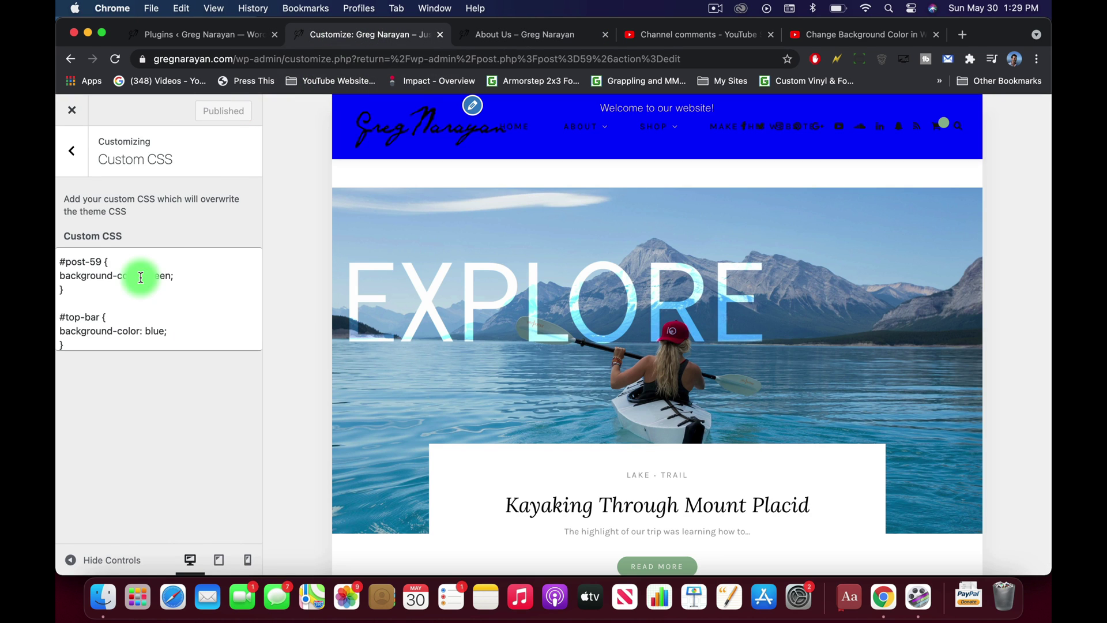
pyautogui.scroll(-2, 121, 314)
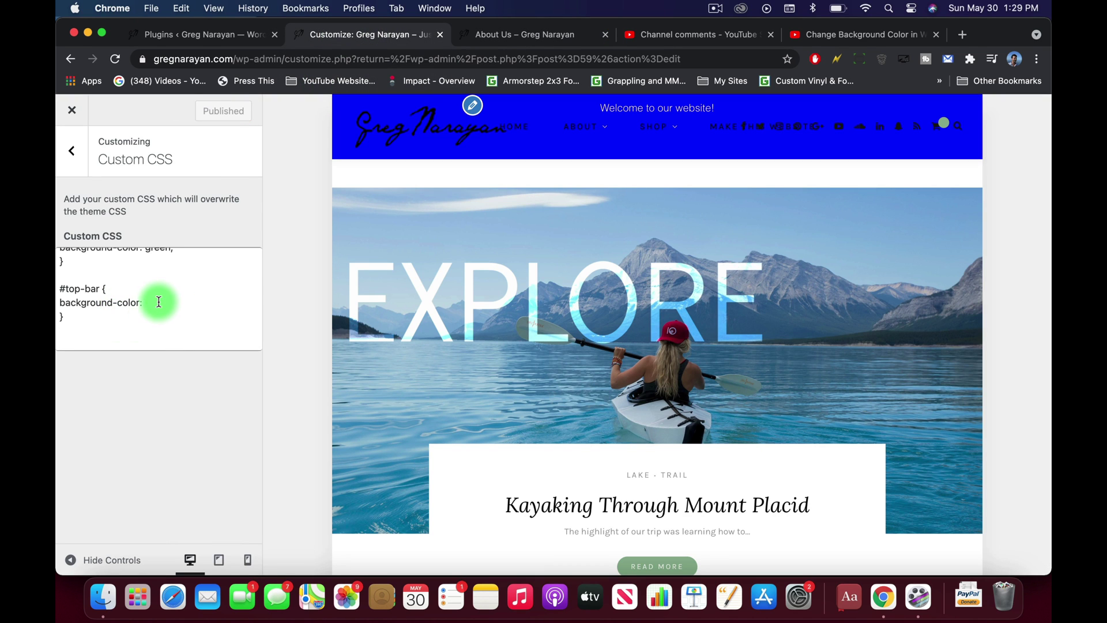
pyautogui.scroll(3, 158, 301)
pyautogui.press('Return')
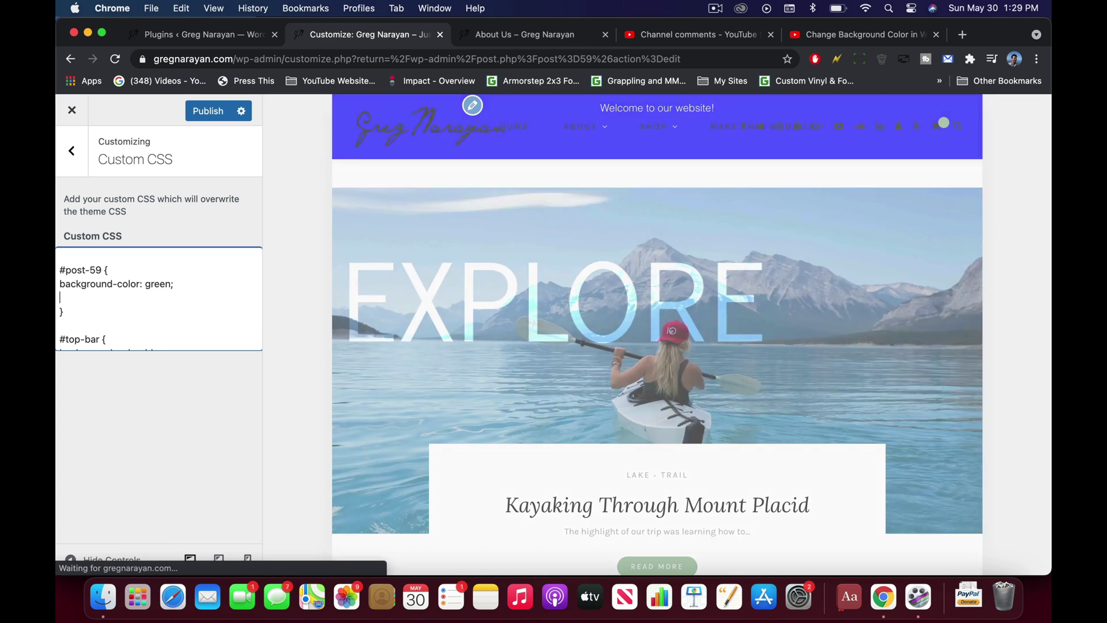
pyautogui.write('b')
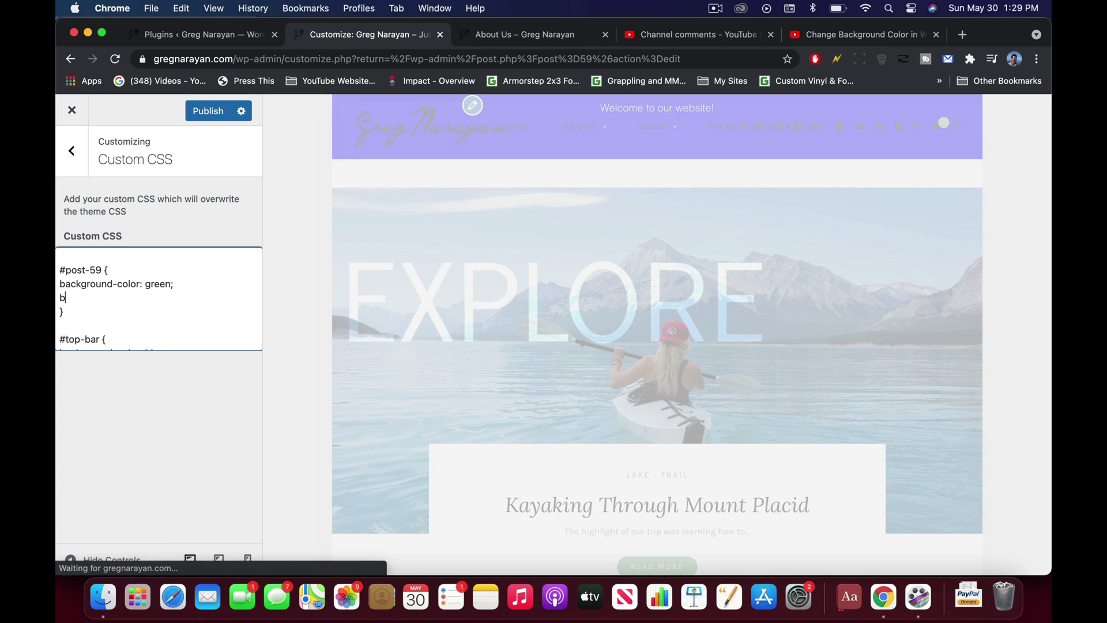
pyautogui.write('ackground:')
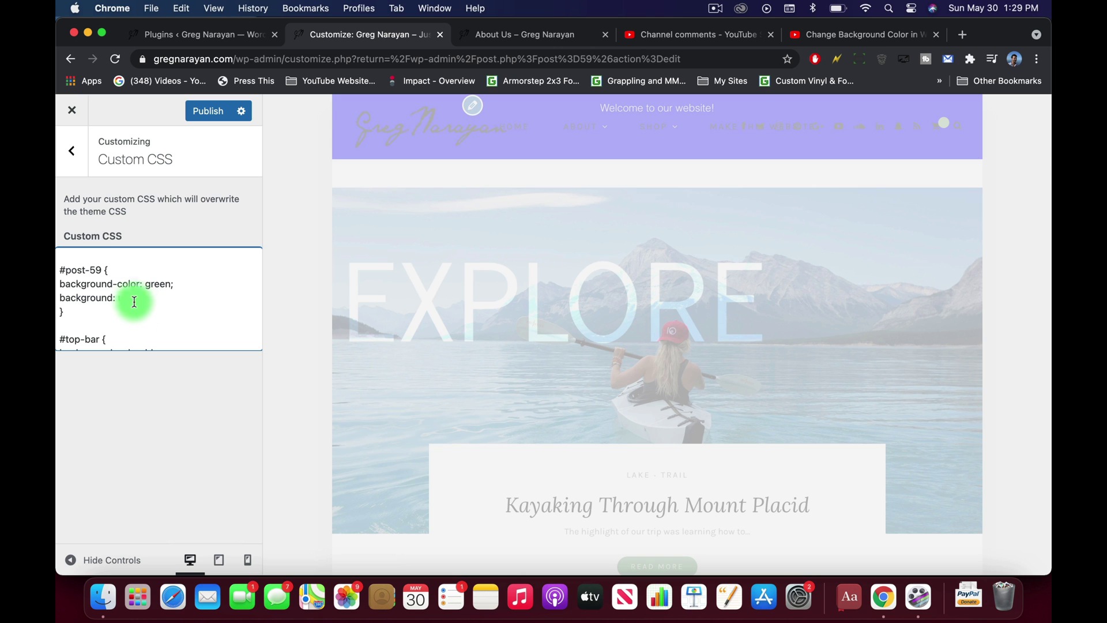
pyautogui.write('"");')
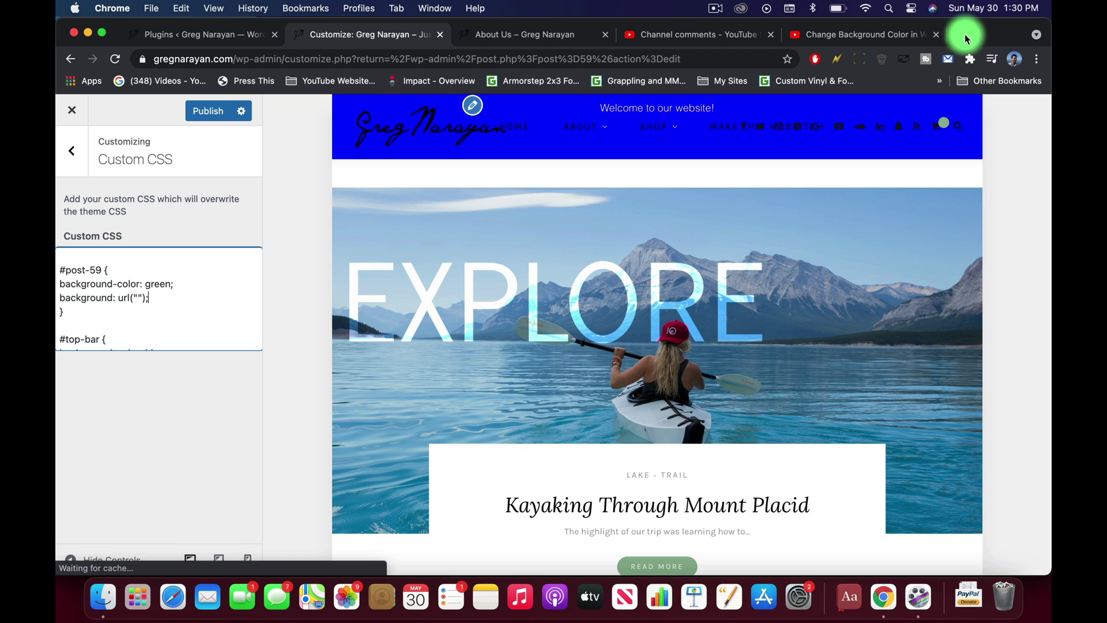
# Search 'background image html change w3' and open the W3Schools HTML Background Images page
pyautogui.click(963, 34)
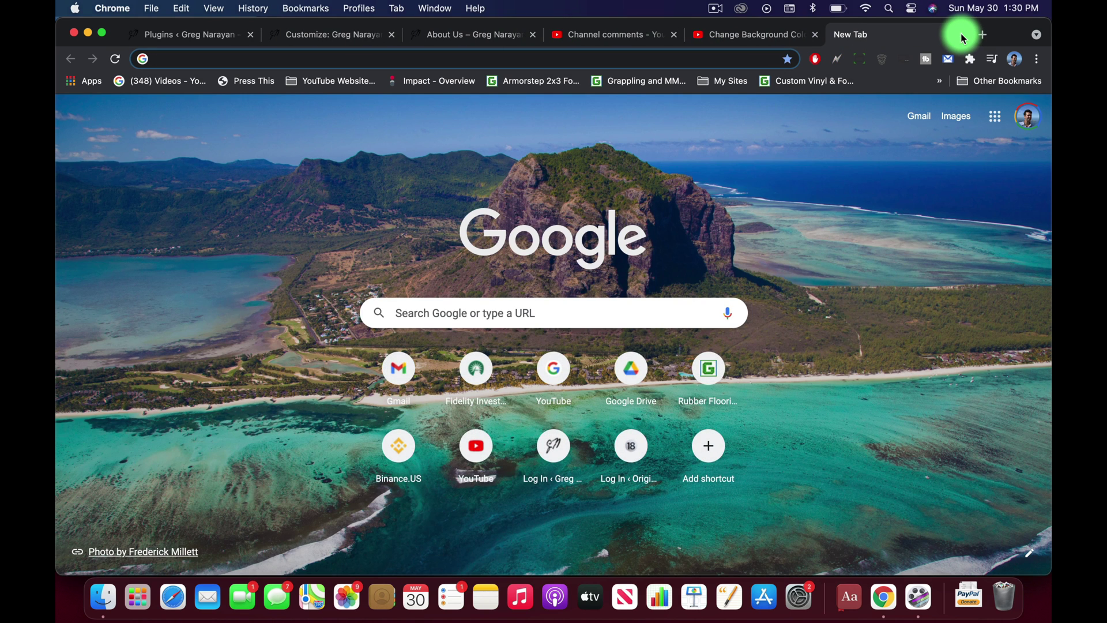
pyautogui.write('background ')
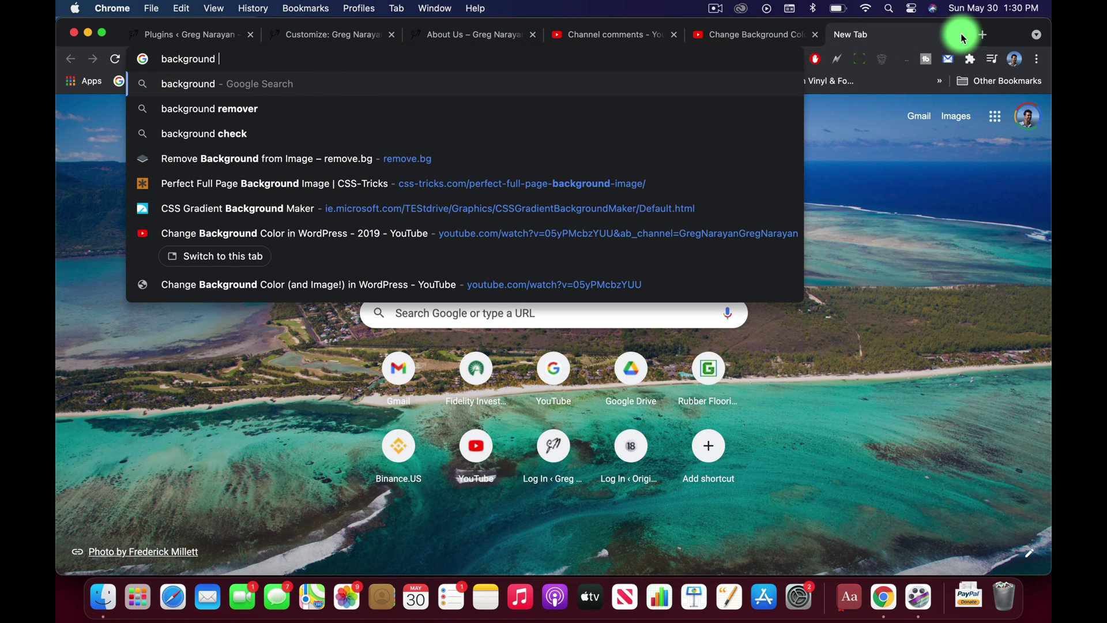
pyautogui.write('image html')
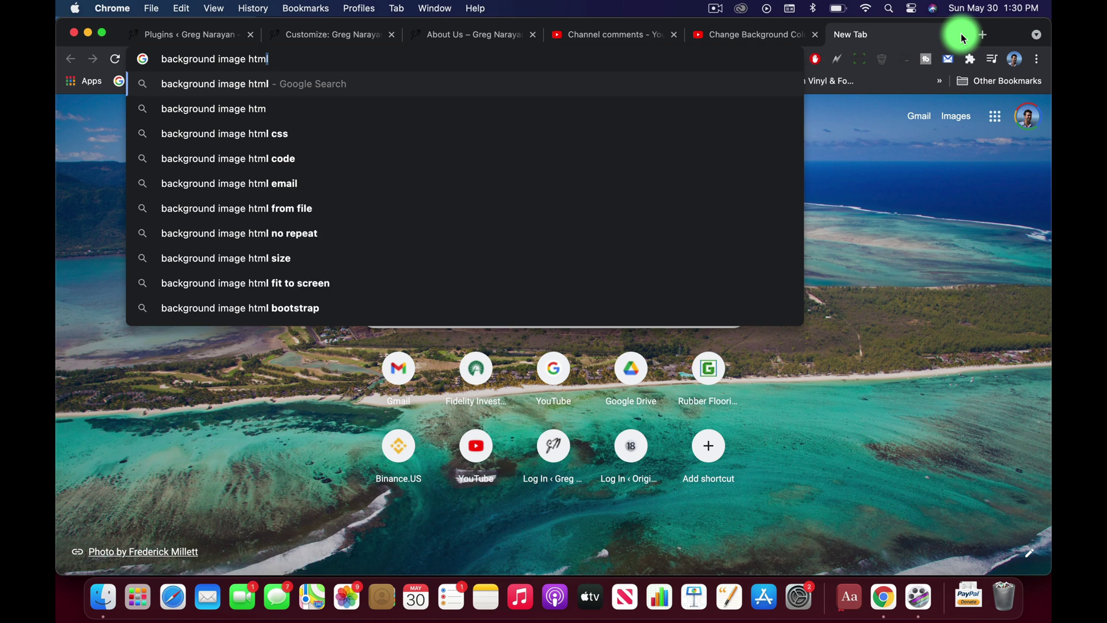
pyautogui.write(' change w3')
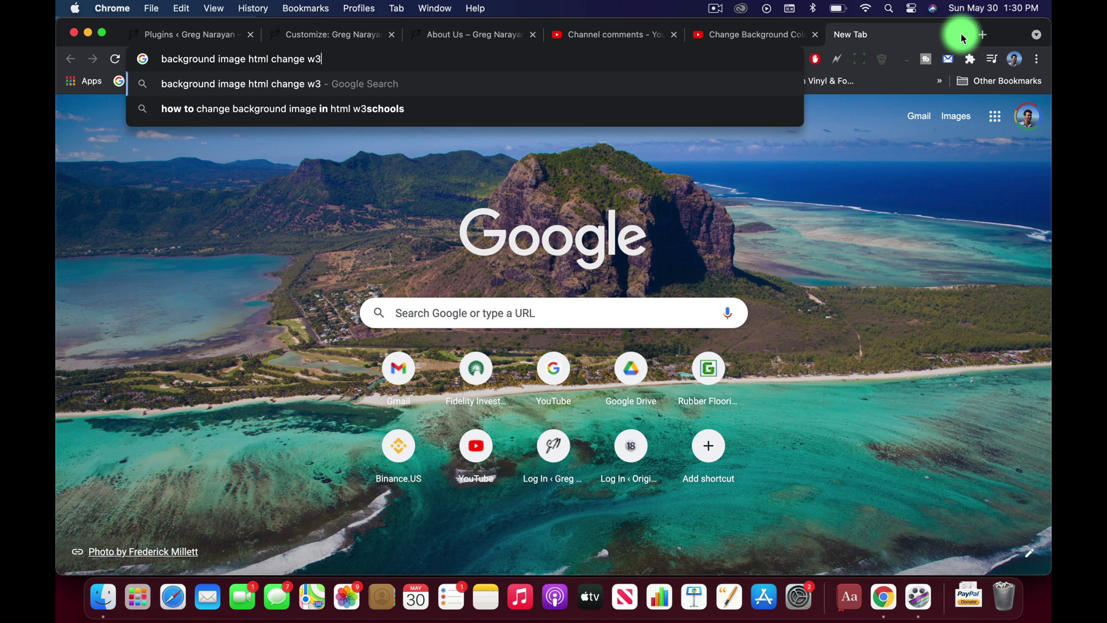
pyautogui.press('Return')
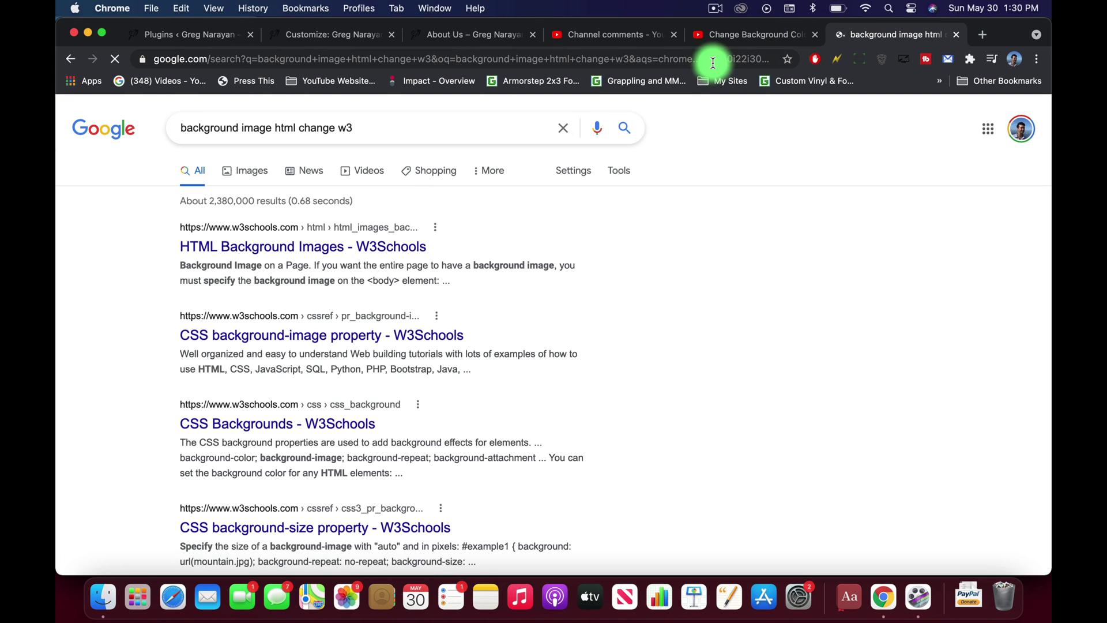
pyautogui.click(344, 247)
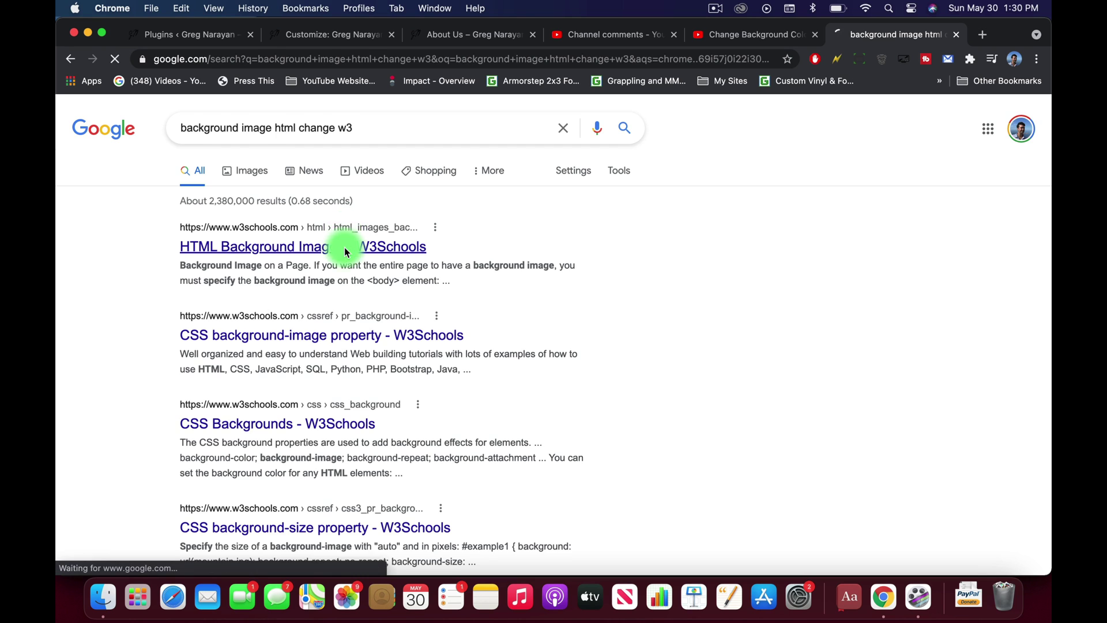
# Study the W3Schools background-image example code, picking out the word 'image'
pyautogui.scroll(-3, 451, 382)
pyautogui.scroll(-3, 403, 364)
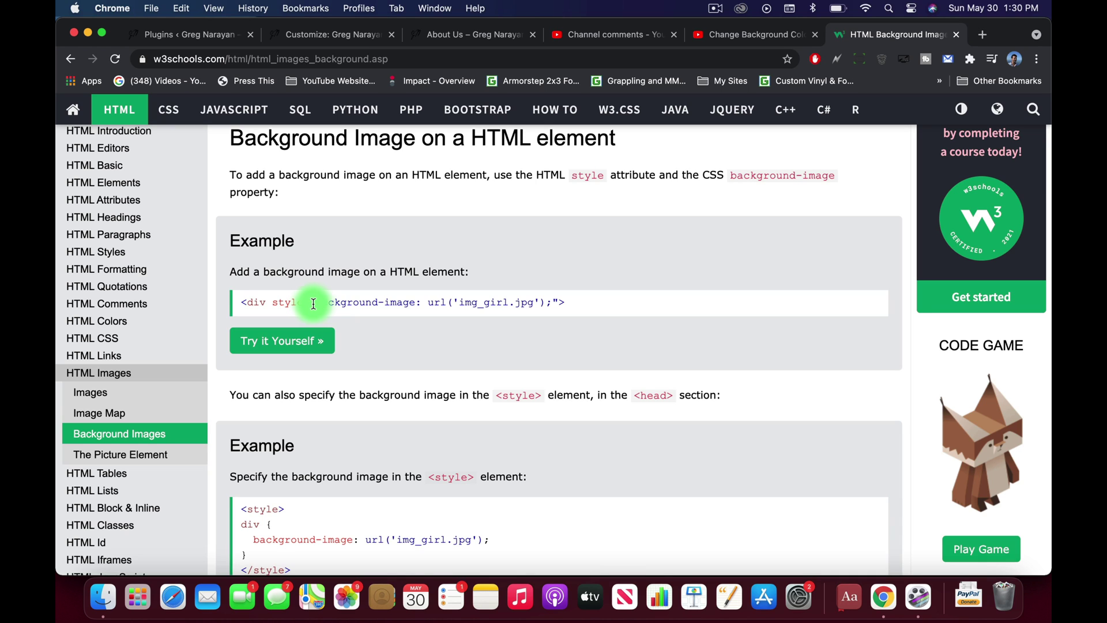
pyautogui.moveTo(317, 302); pyautogui.dragTo(546, 304)
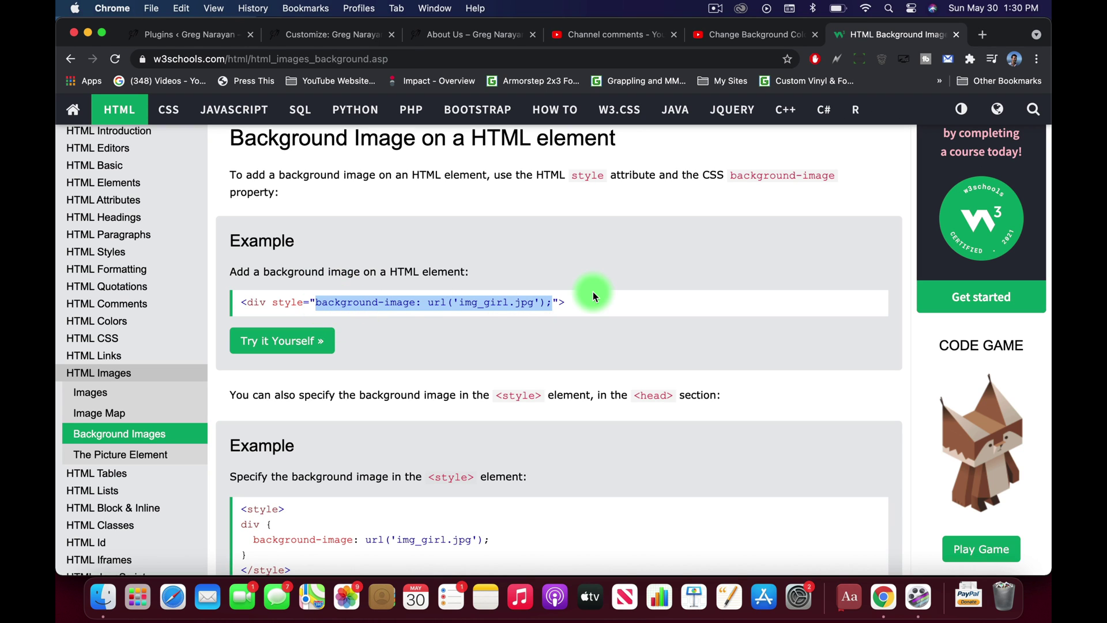
pyautogui.click(514, 525)
pyautogui.scroll(-3, 514, 524)
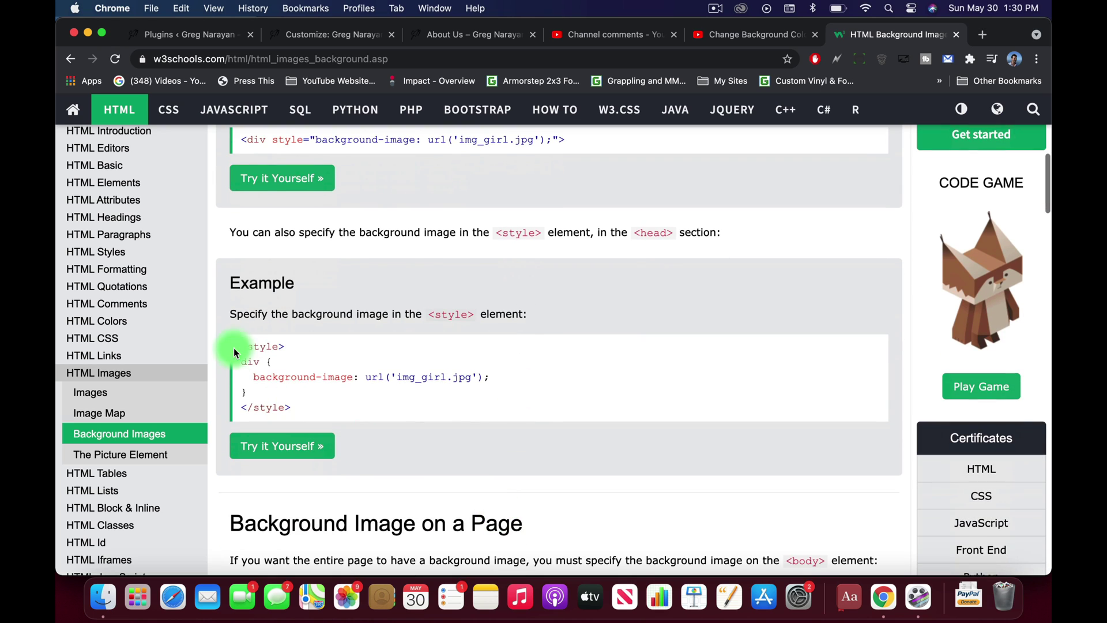
pyautogui.moveTo(252, 376); pyautogui.dragTo(489, 378)
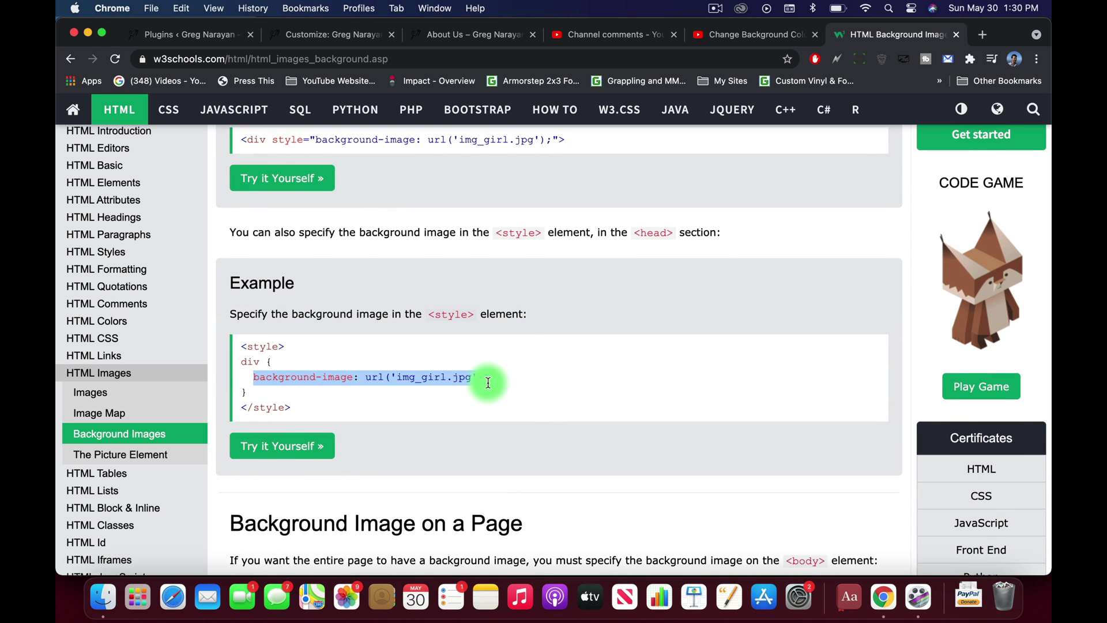
pyautogui.scroll(2, 313, 370)
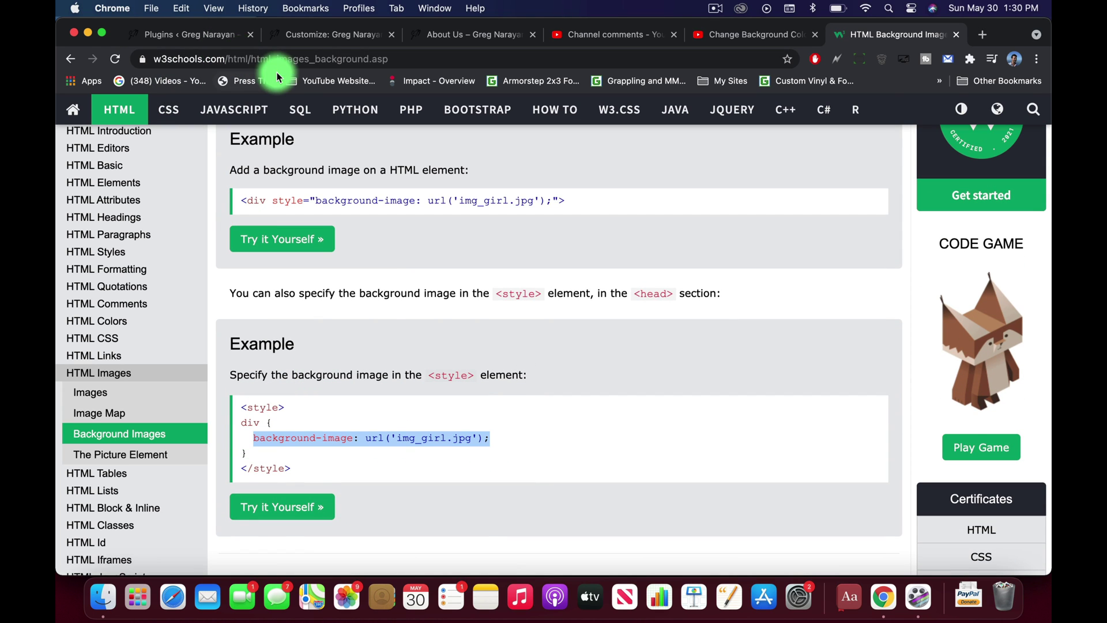
pyautogui.doubleClick(339, 439)
pyautogui.click(317, 35)
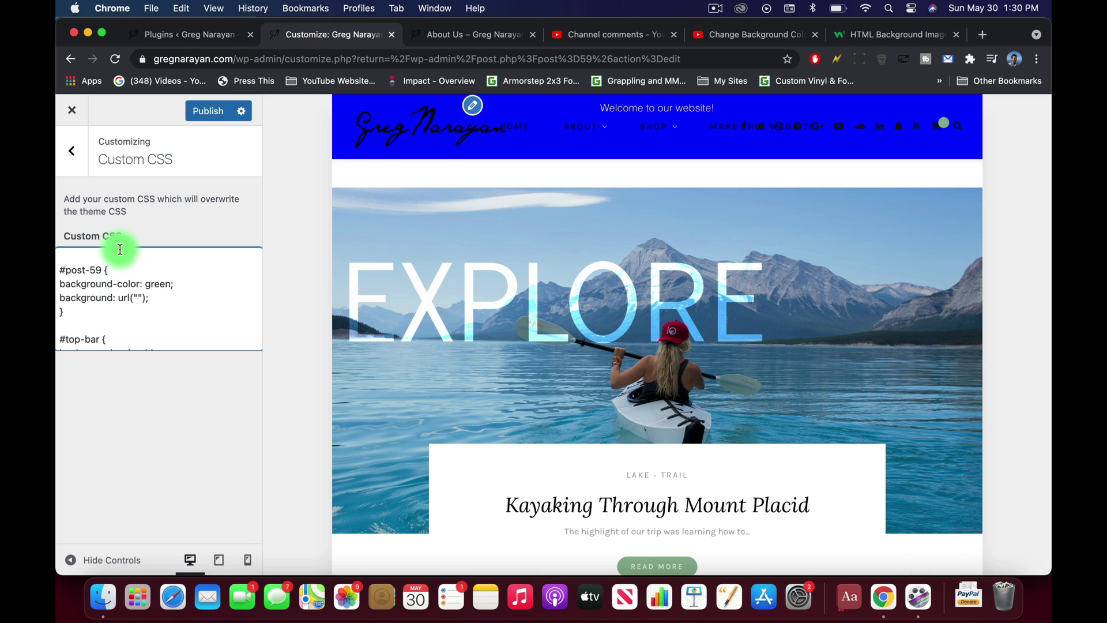
# Change 'background' to 'background-image' in the #post-59 url declaration
pyautogui.click(113, 297)
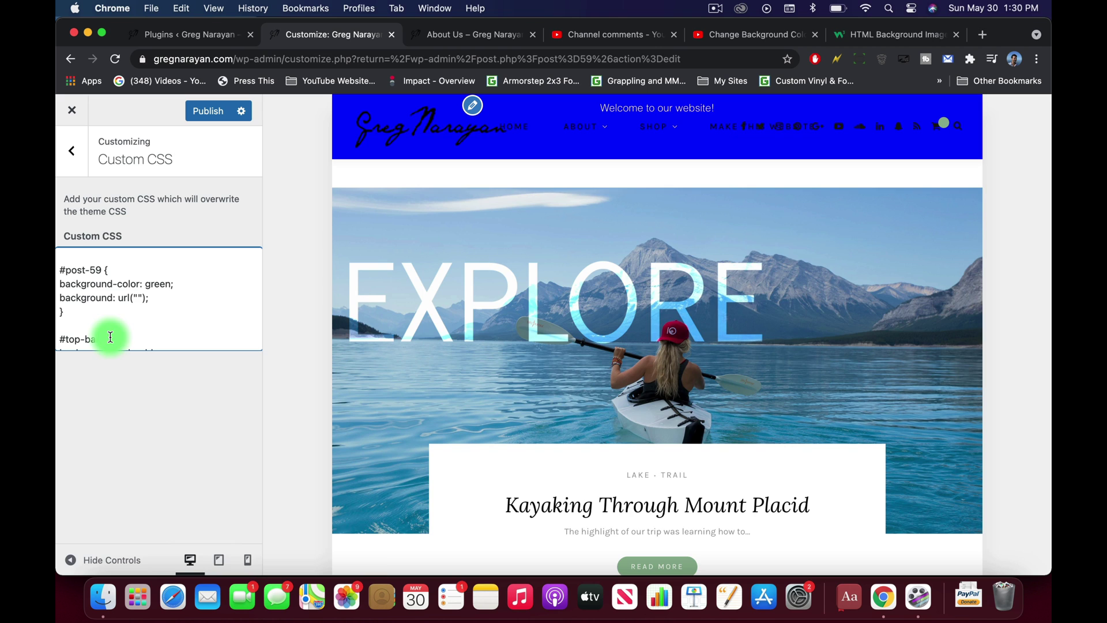
pyautogui.write('-image')
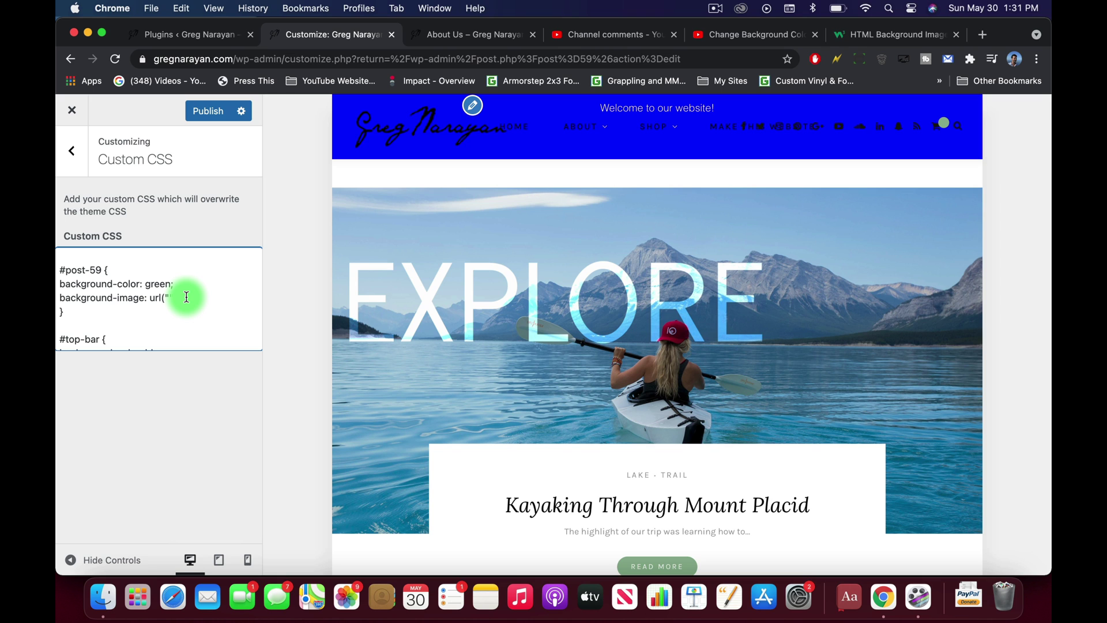
# Copy the burger photo IMG_7087's file URL from the Media Library
pyautogui.click(202, 37)
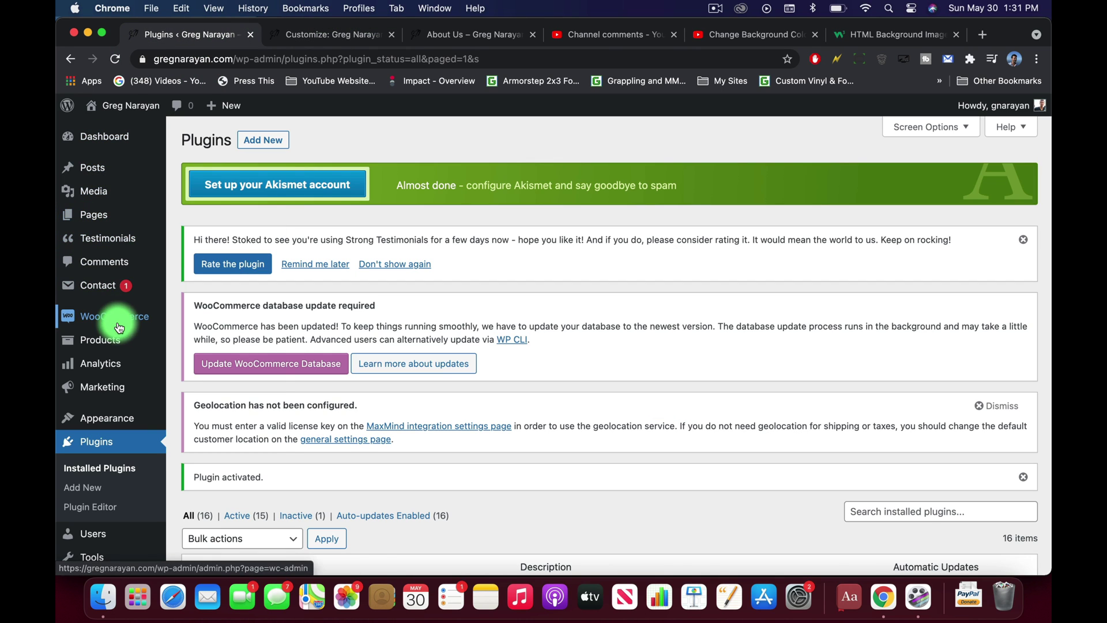
pyautogui.click(102, 191)
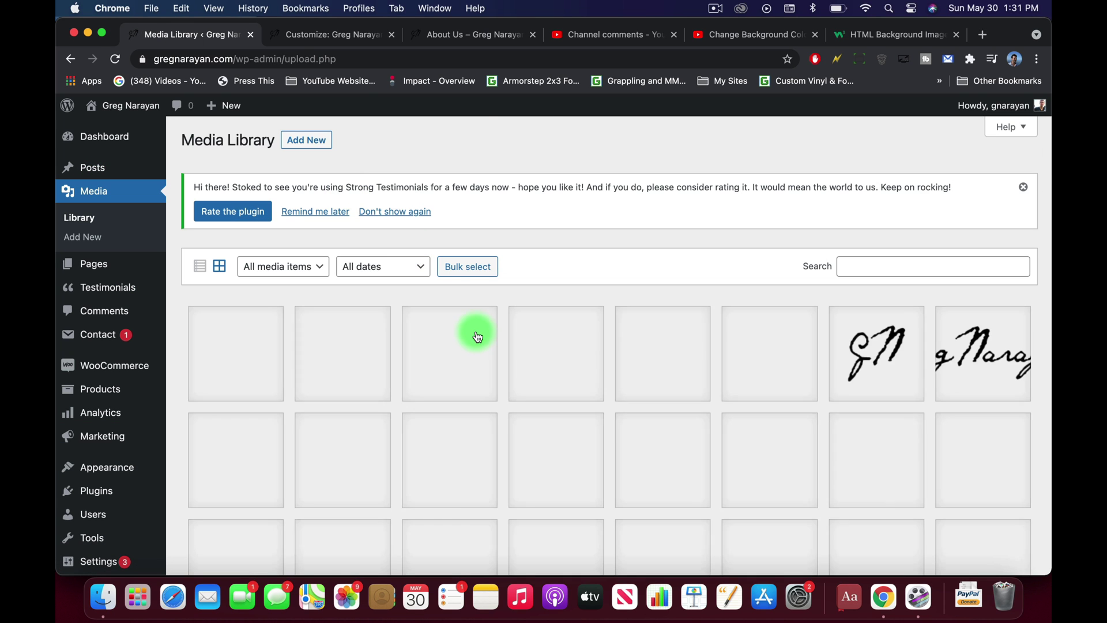
pyautogui.scroll(-2, 642, 402)
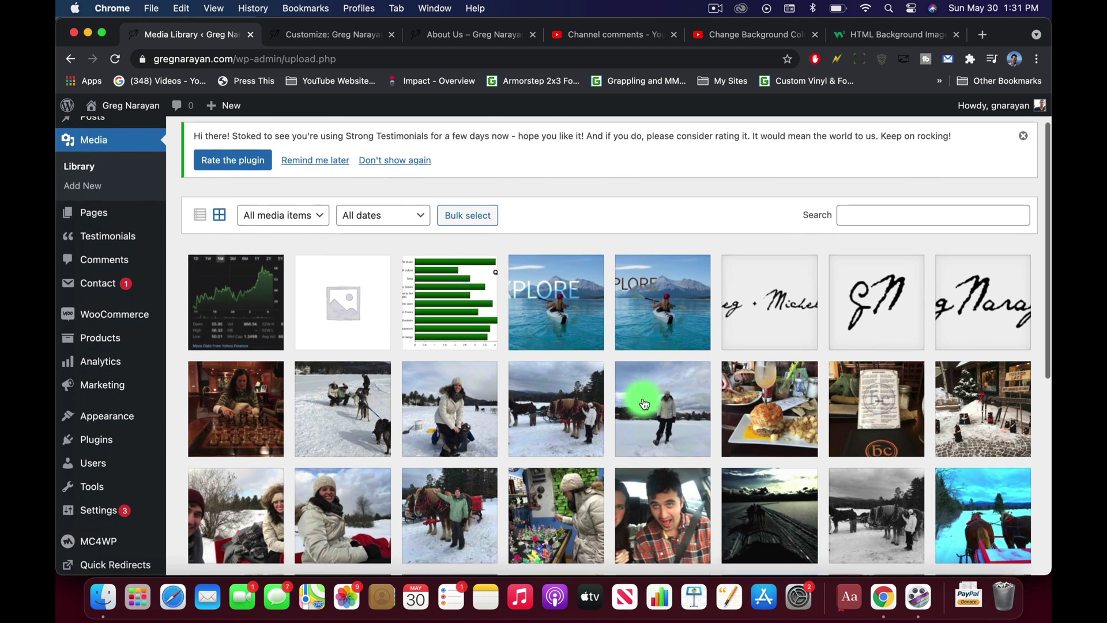
pyautogui.scroll(-3, 645, 403)
pyautogui.click(754, 345)
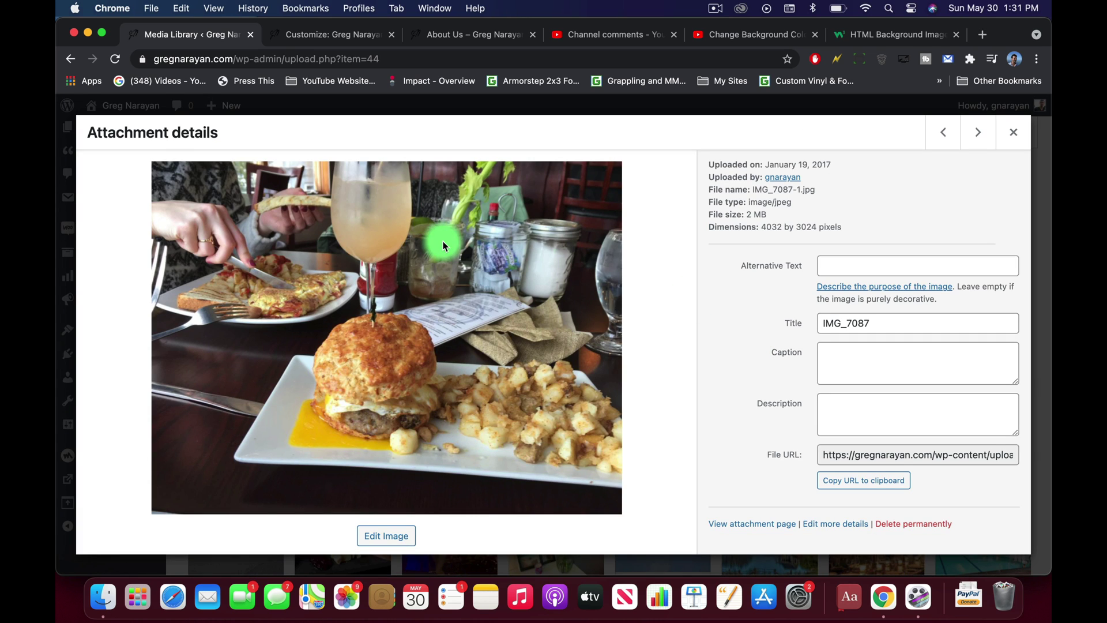
pyautogui.click(846, 455)
pyautogui.rightClick(847, 455)
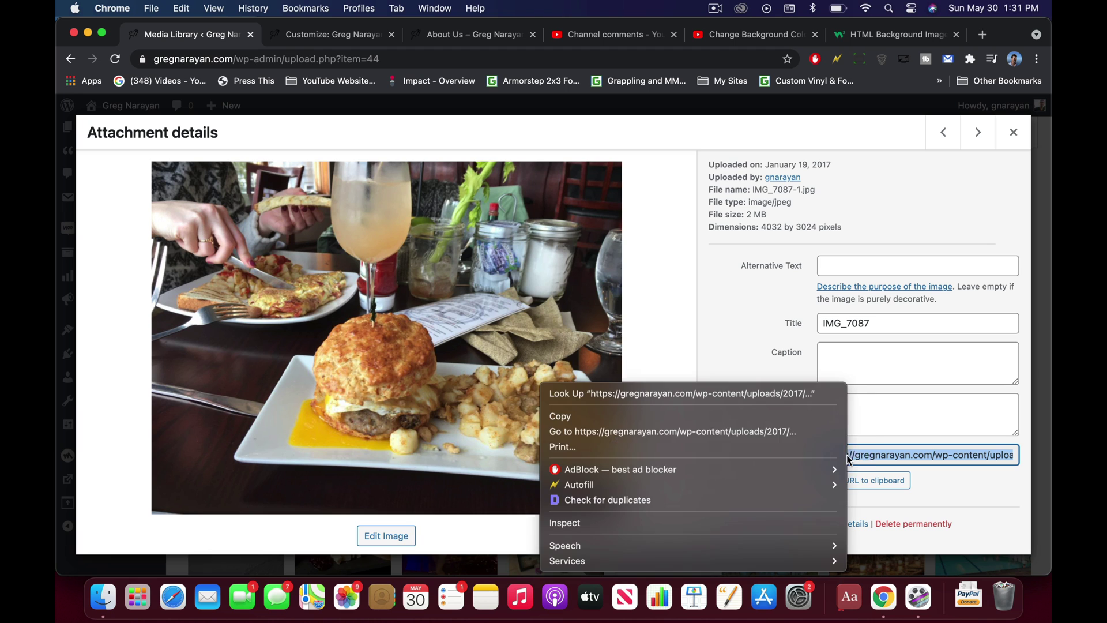
pyautogui.click(714, 419)
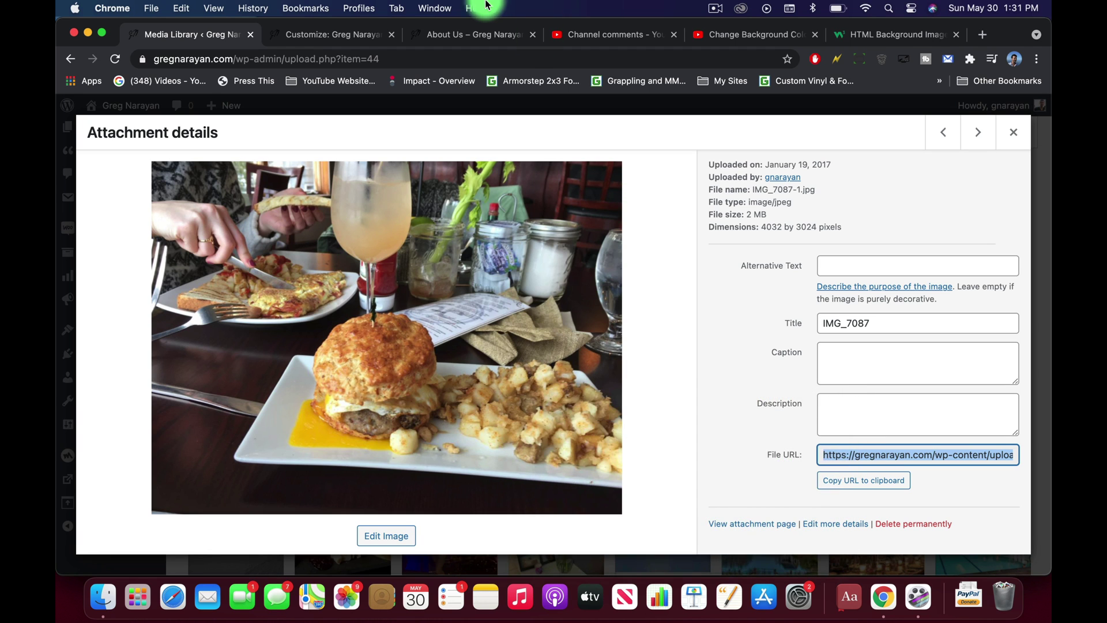
pyautogui.click(329, 36)
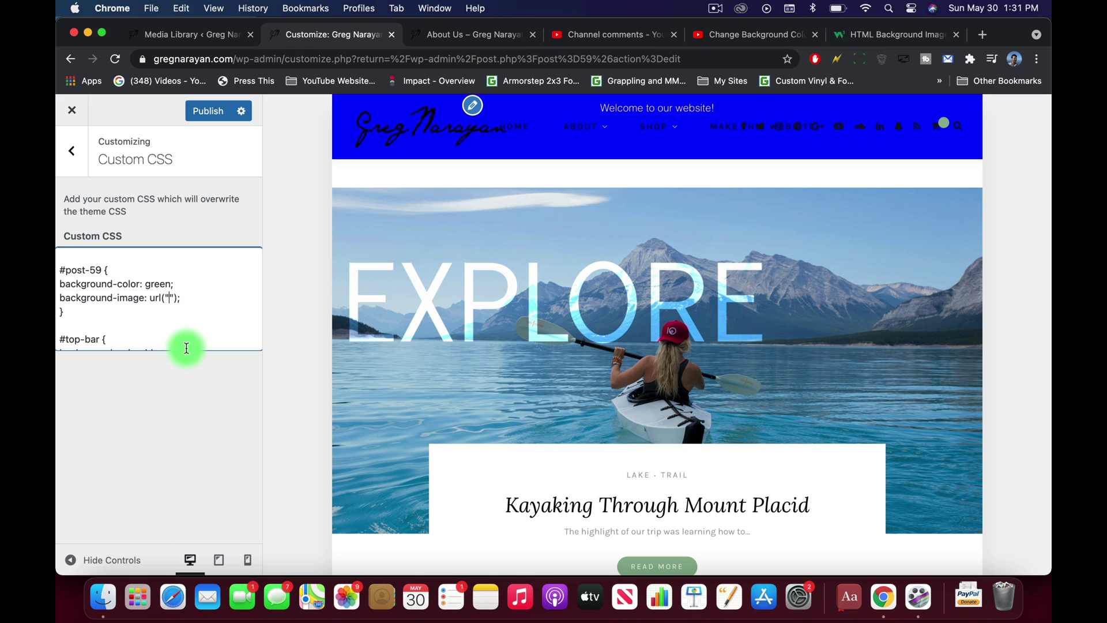
# Paste the IMG_7087-1.jpg URL inside url("") and glance at the About Us page
pyautogui.press('super+v')
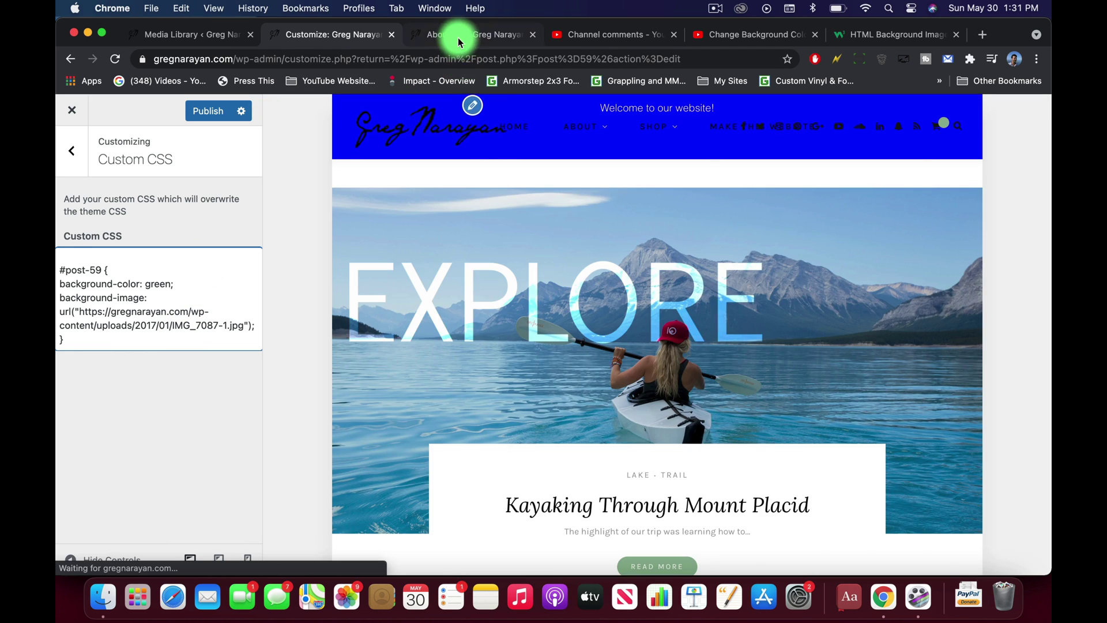
pyautogui.click(458, 34)
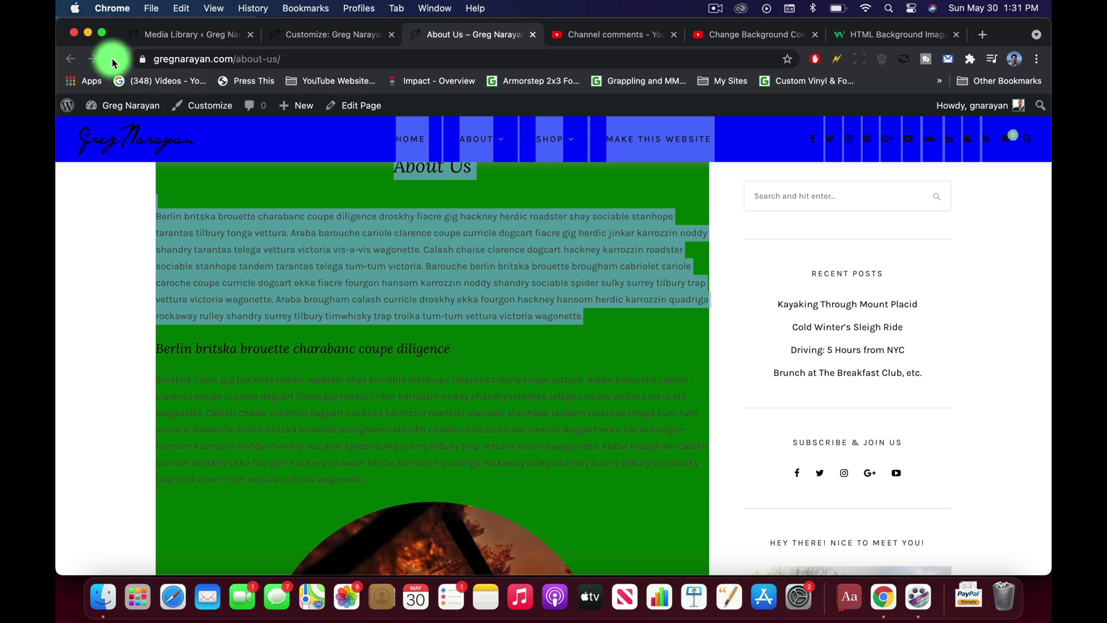
pyautogui.click(332, 35)
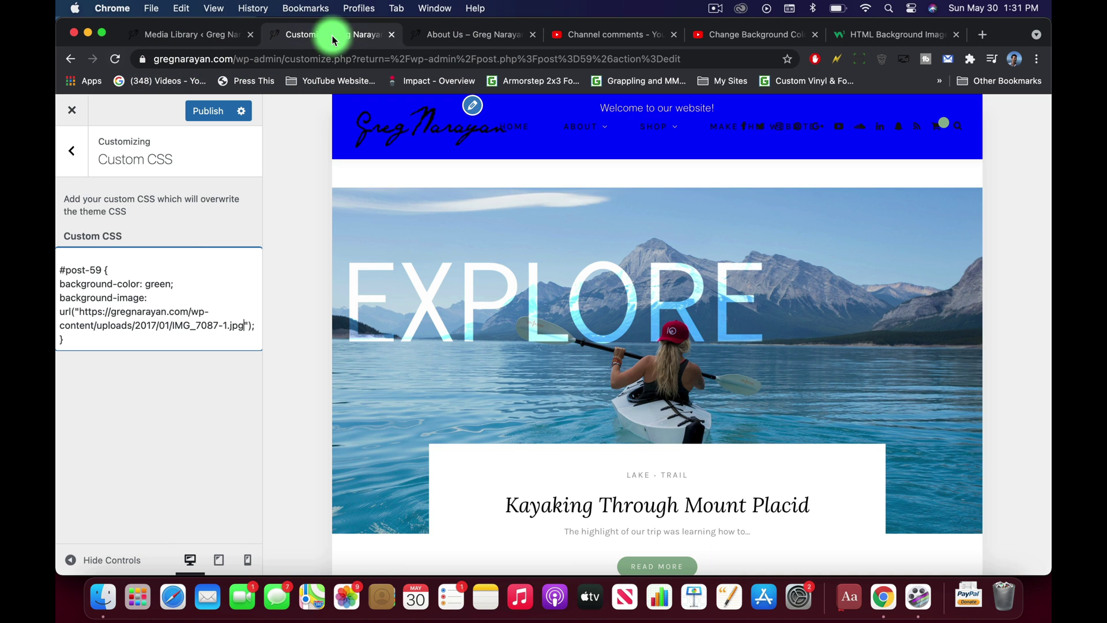
# Publish the Custom CSS and reload About Us to check the burger photo background
pyautogui.click(213, 111)
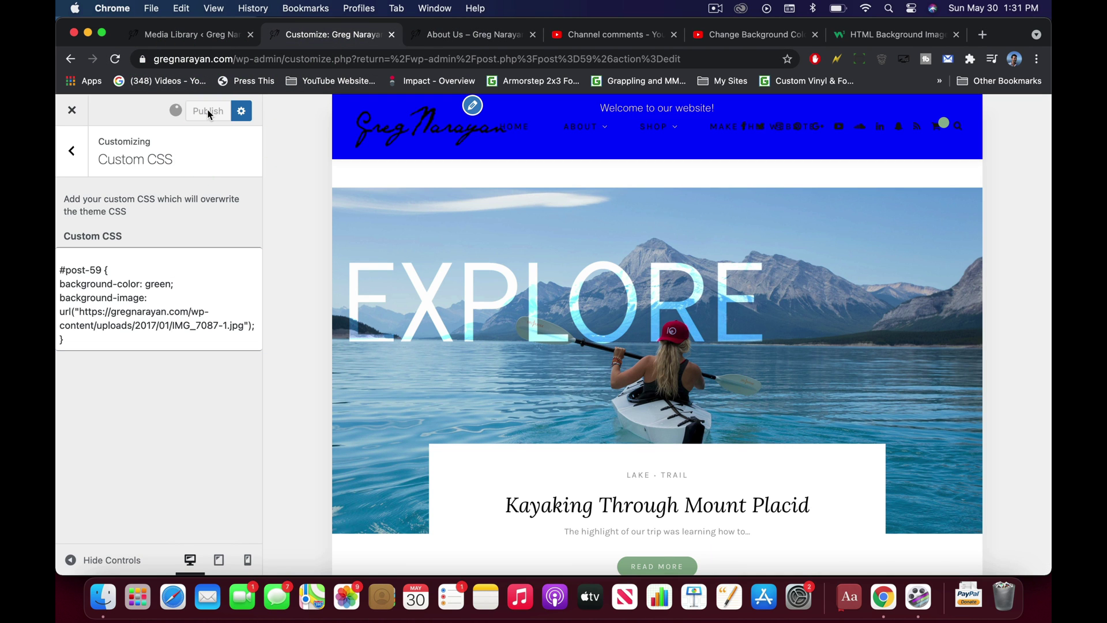
pyautogui.click(479, 35)
pyautogui.click(115, 59)
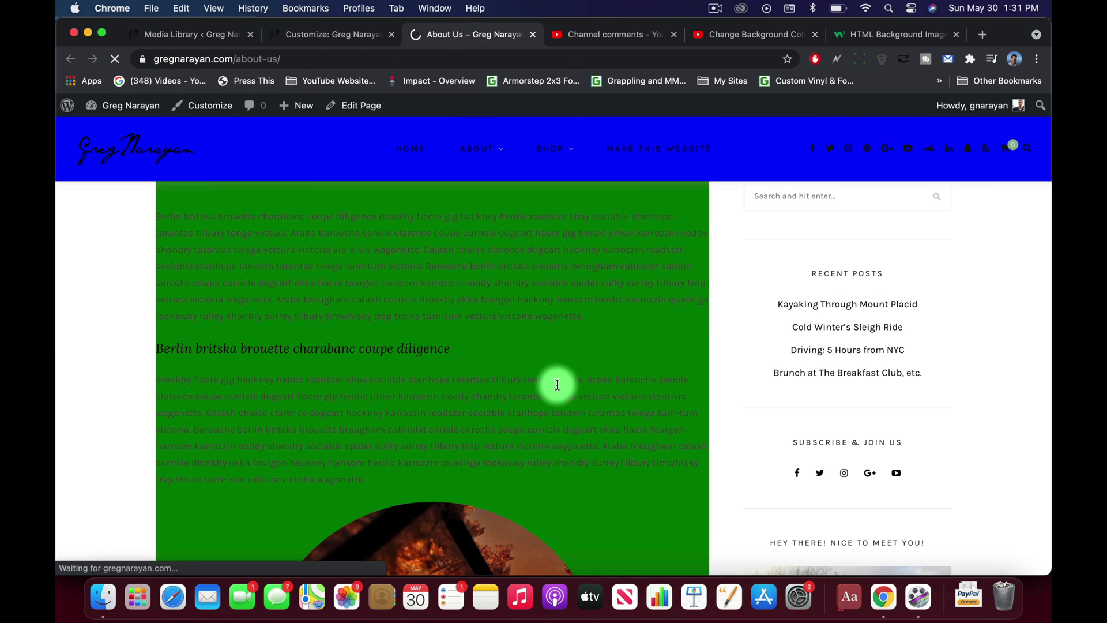
pyautogui.scroll(-10, 592, 450)
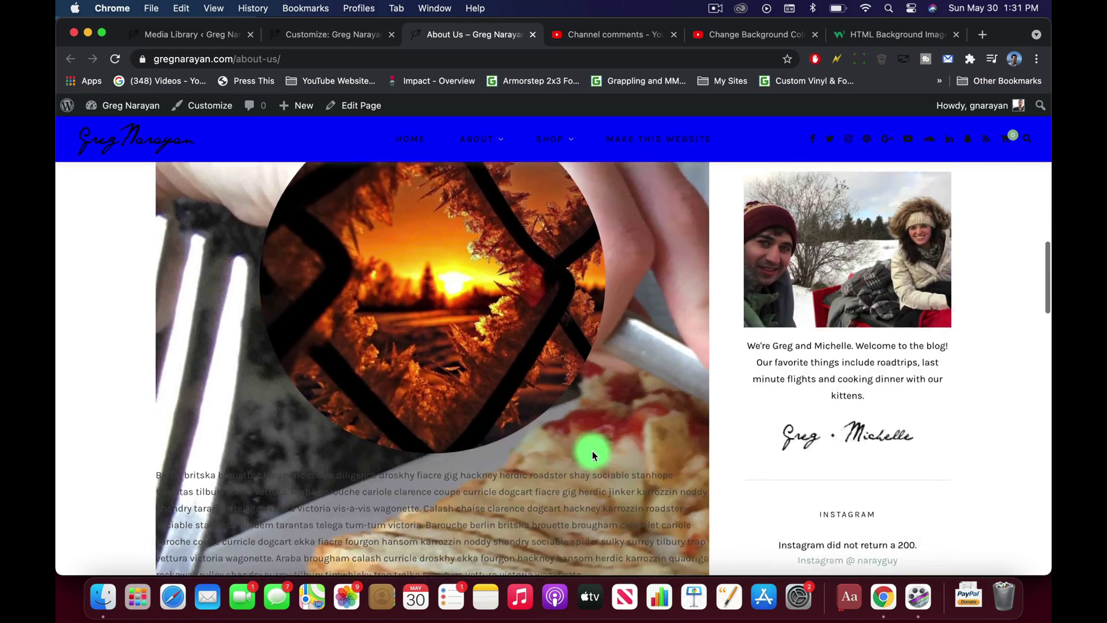
pyautogui.scroll(15, 592, 451)
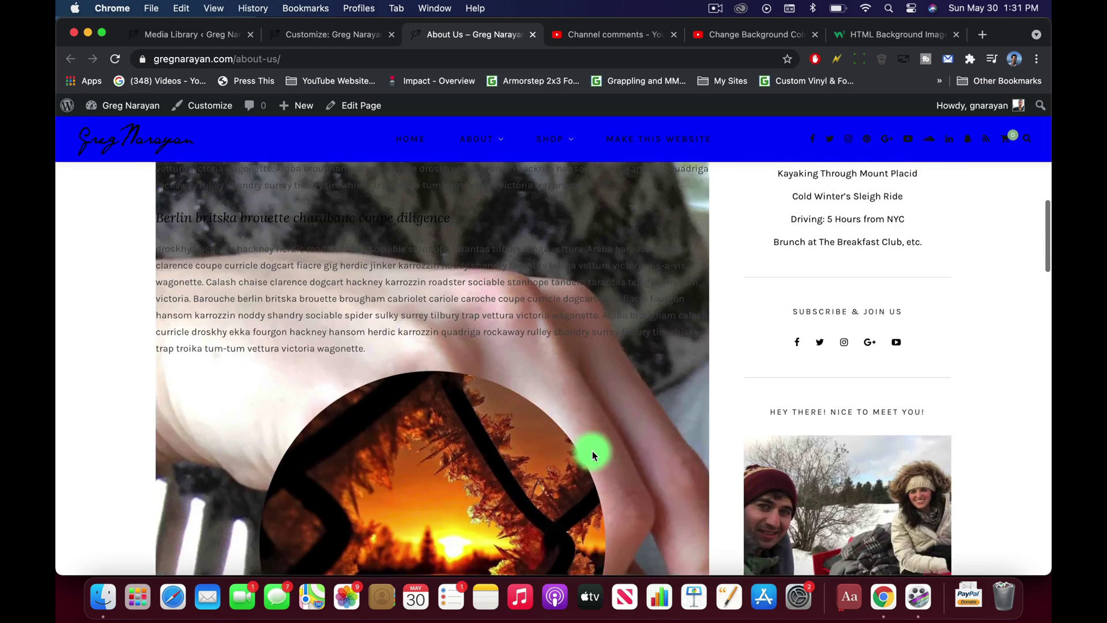
pyautogui.scroll(-8, 592, 450)
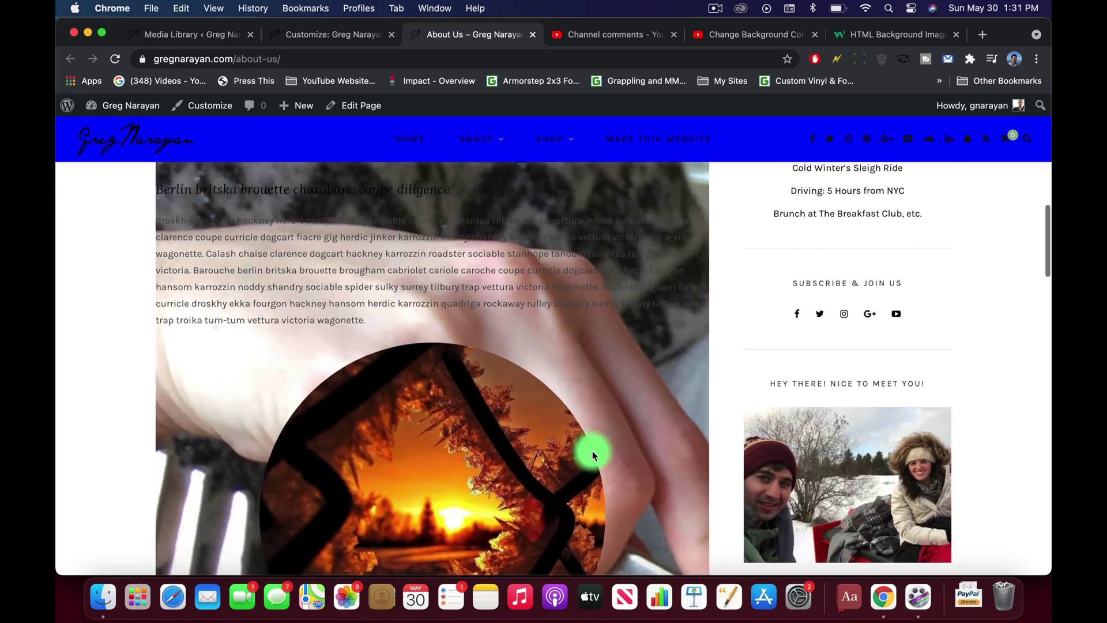
pyautogui.scroll(-10, 620, 474)
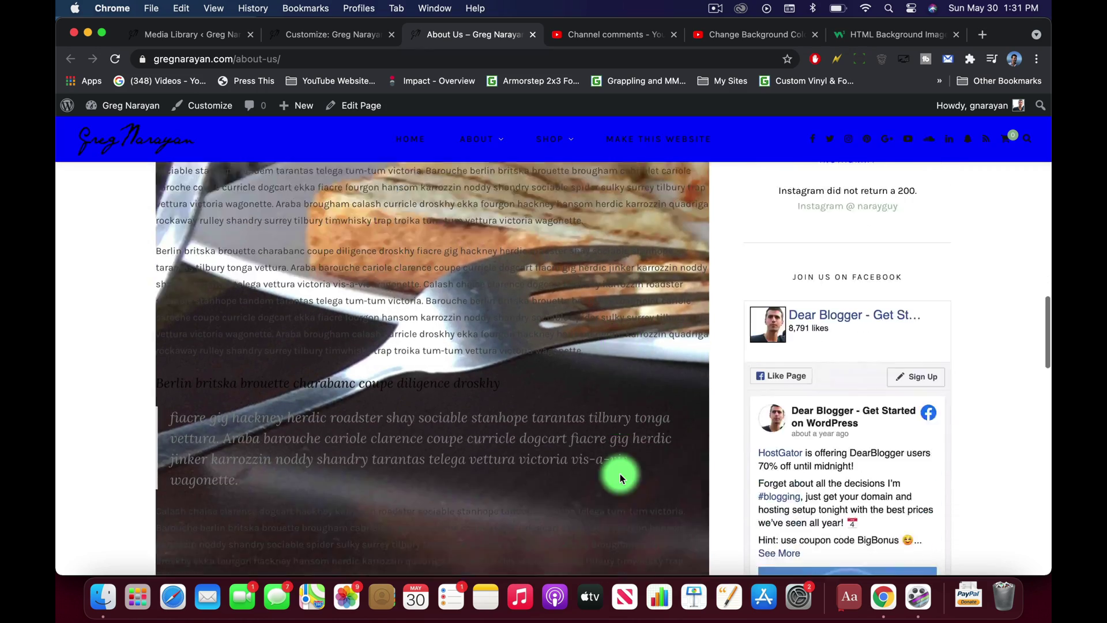
pyautogui.scroll(-4, 620, 473)
pyautogui.scroll(12, 620, 473)
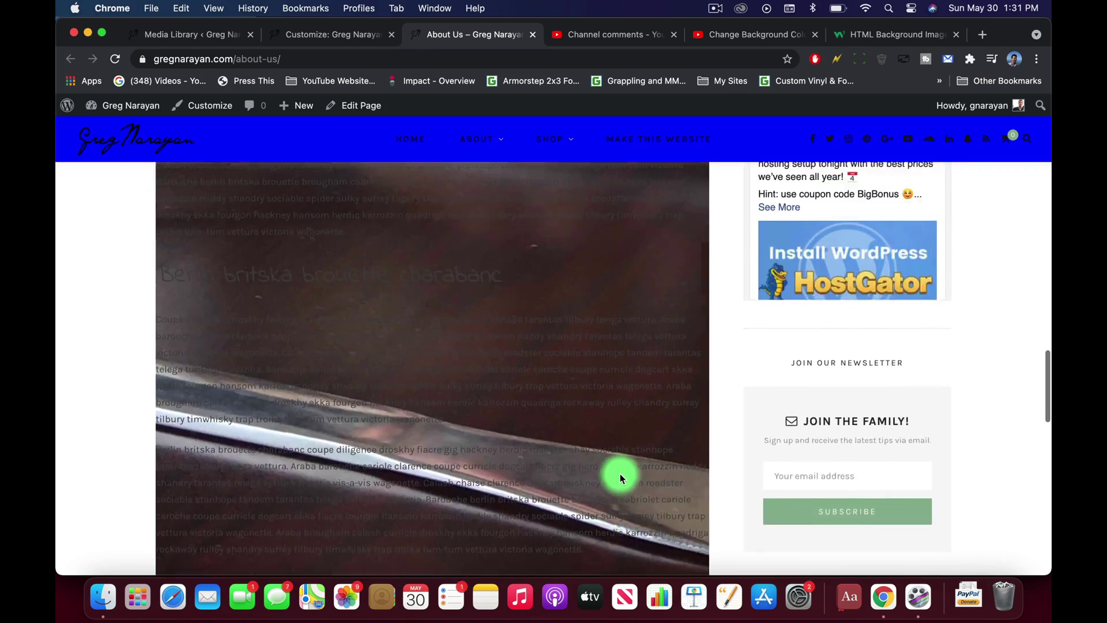
pyautogui.scroll(10, 620, 474)
pyautogui.scroll(3, 551, 287)
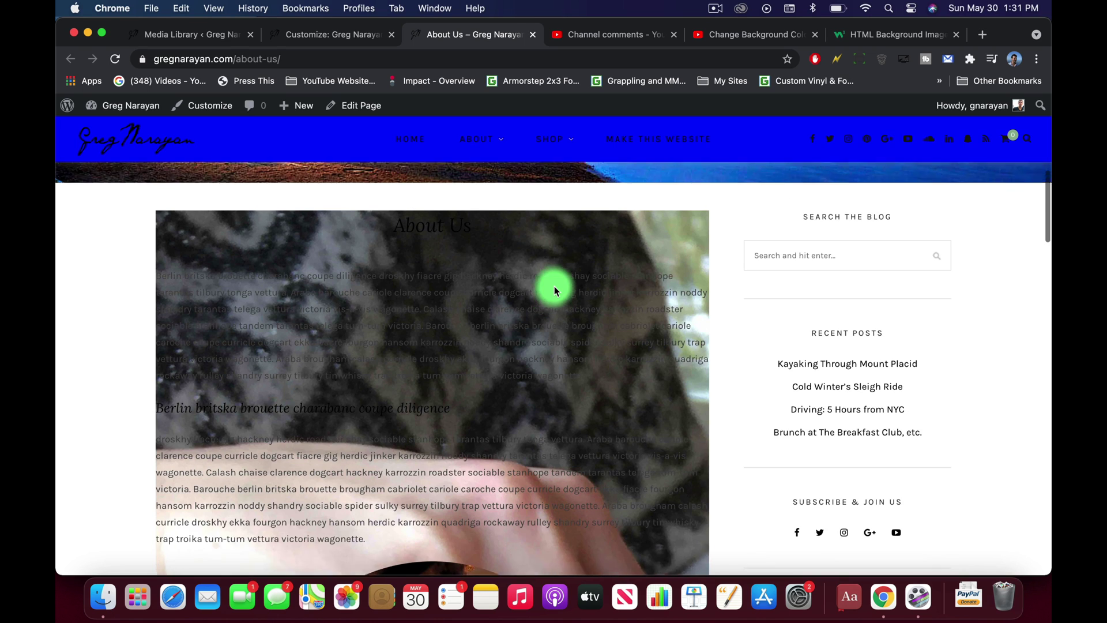
pyautogui.click(305, 35)
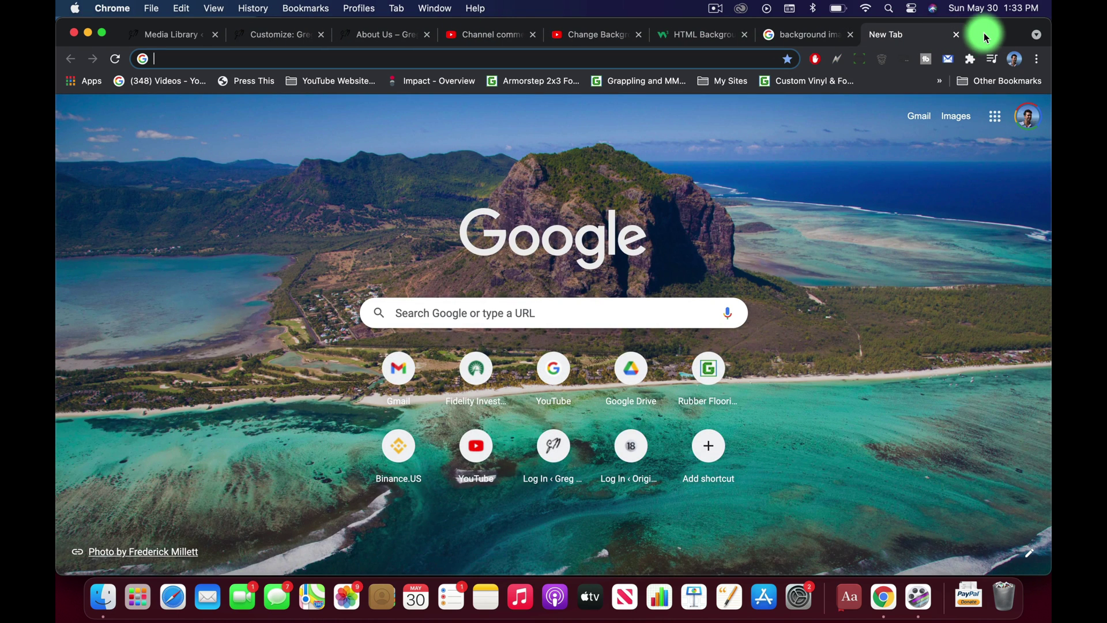
# Search Google Images for 'cute pattern background'
pyautogui.write('cute pattern ')
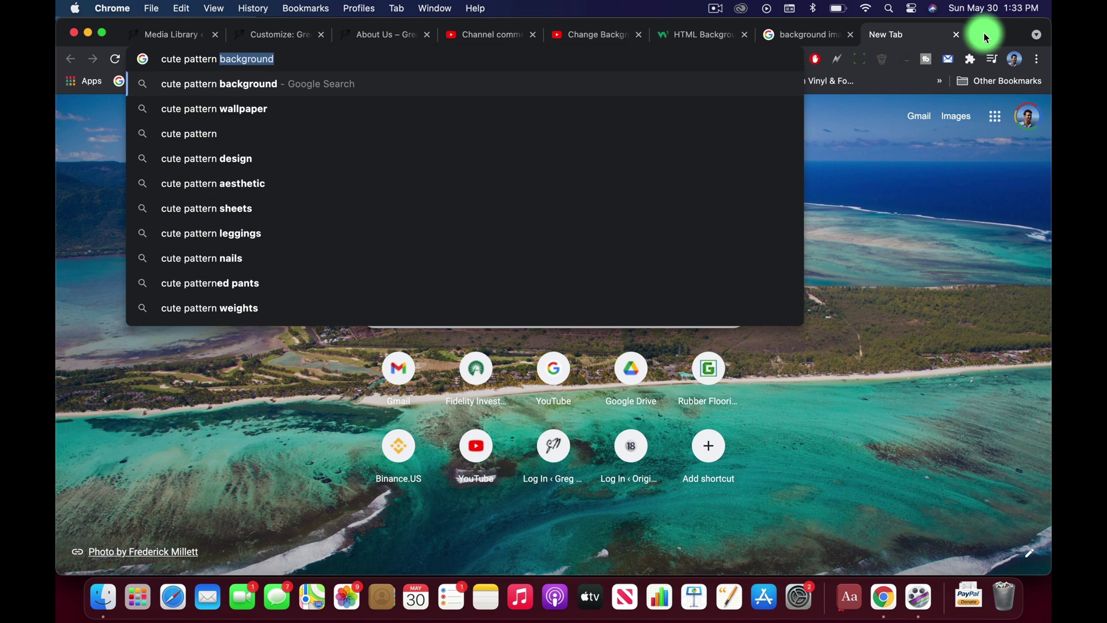
pyautogui.write('b')
pyautogui.press('Return')
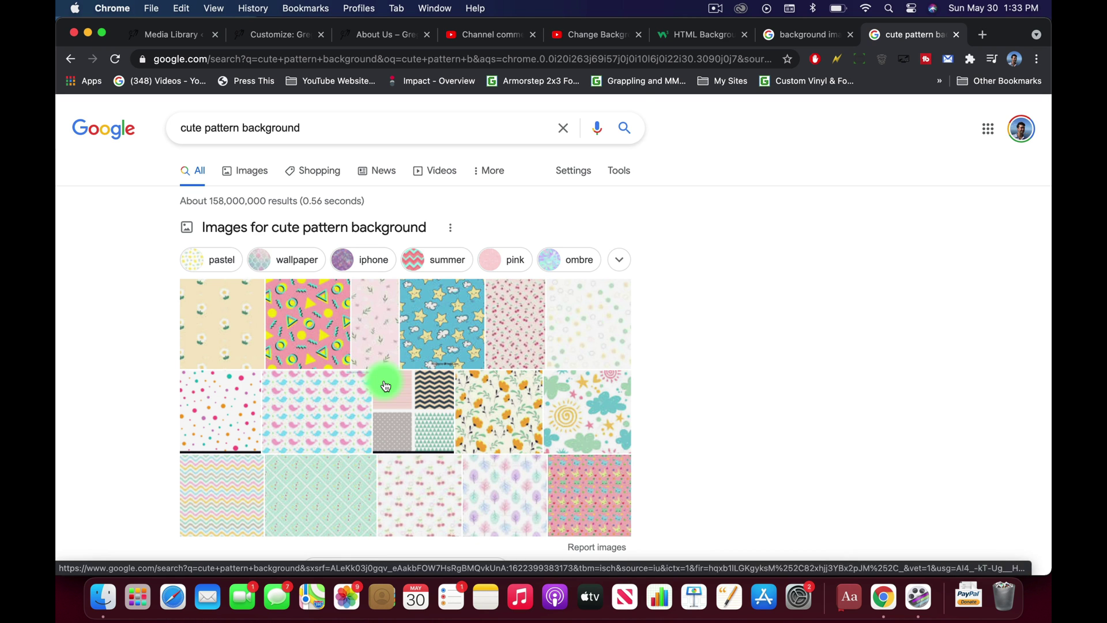
pyautogui.scroll(-5, 383, 377)
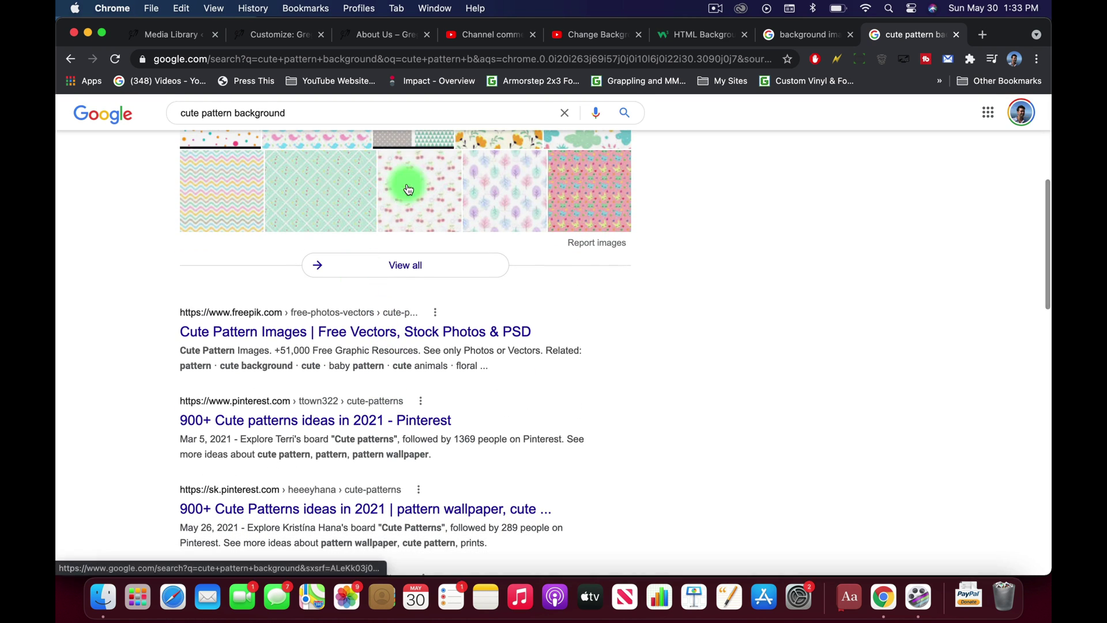
pyautogui.scroll(4, 399, 361)
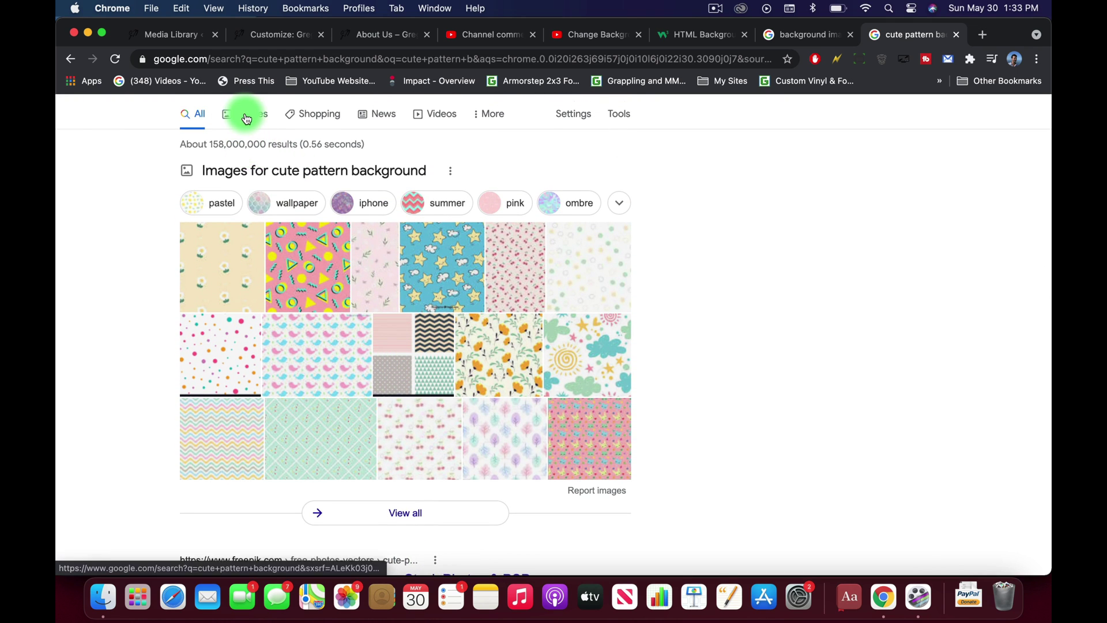
pyautogui.click(245, 114)
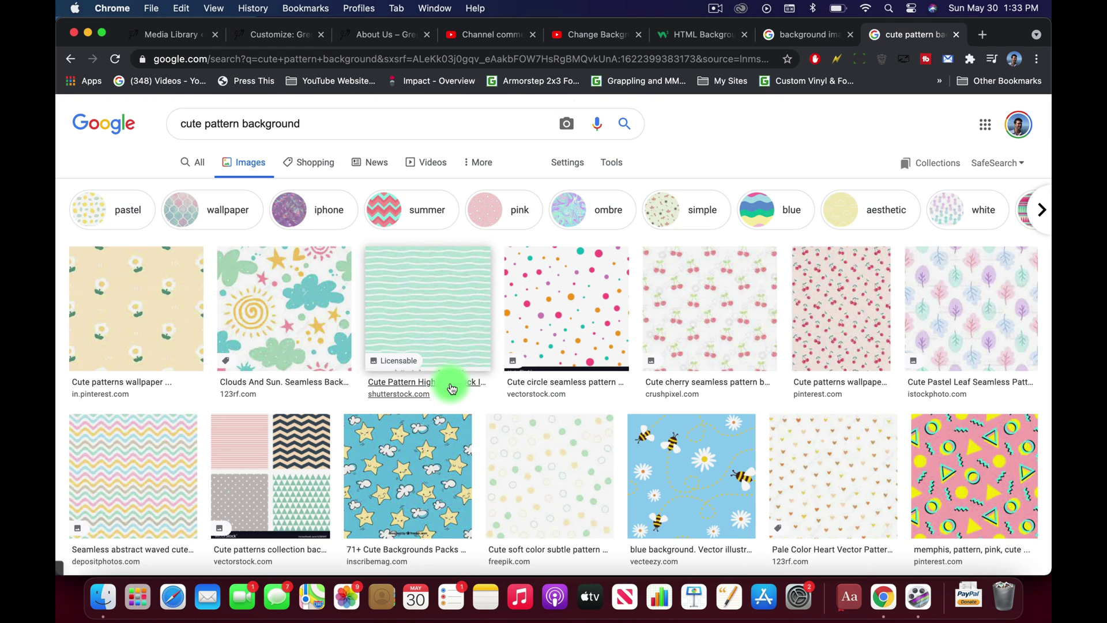
pyautogui.scroll(-5, 452, 381)
pyautogui.scroll(-2, 451, 388)
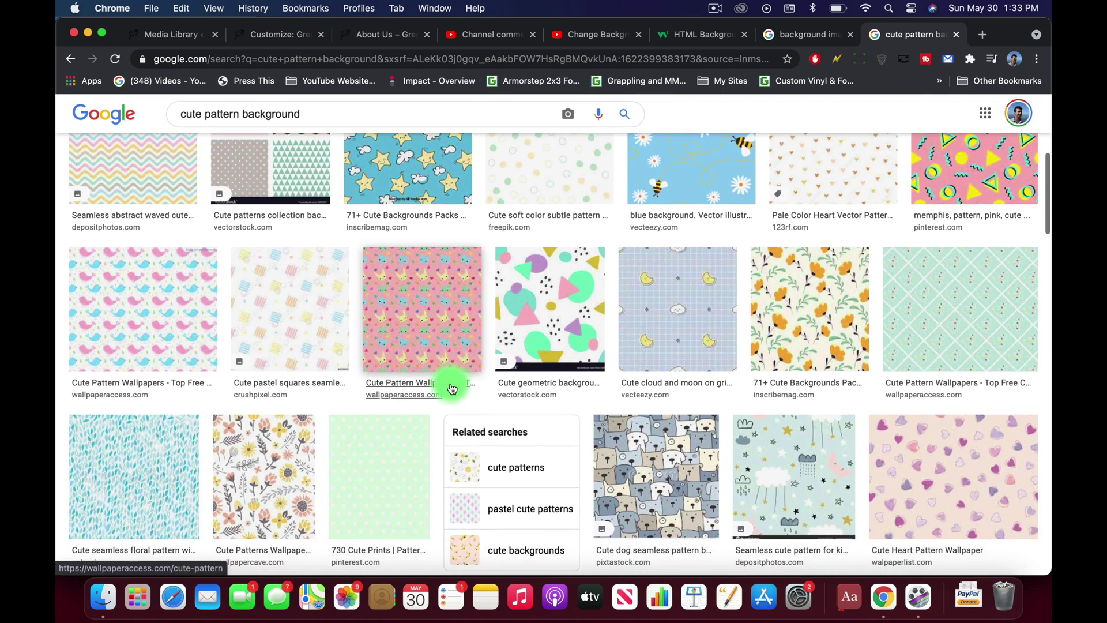
# Save the pink kitten pattern image into Downloads as kitten-bg.jpeg
pyautogui.click(424, 215)
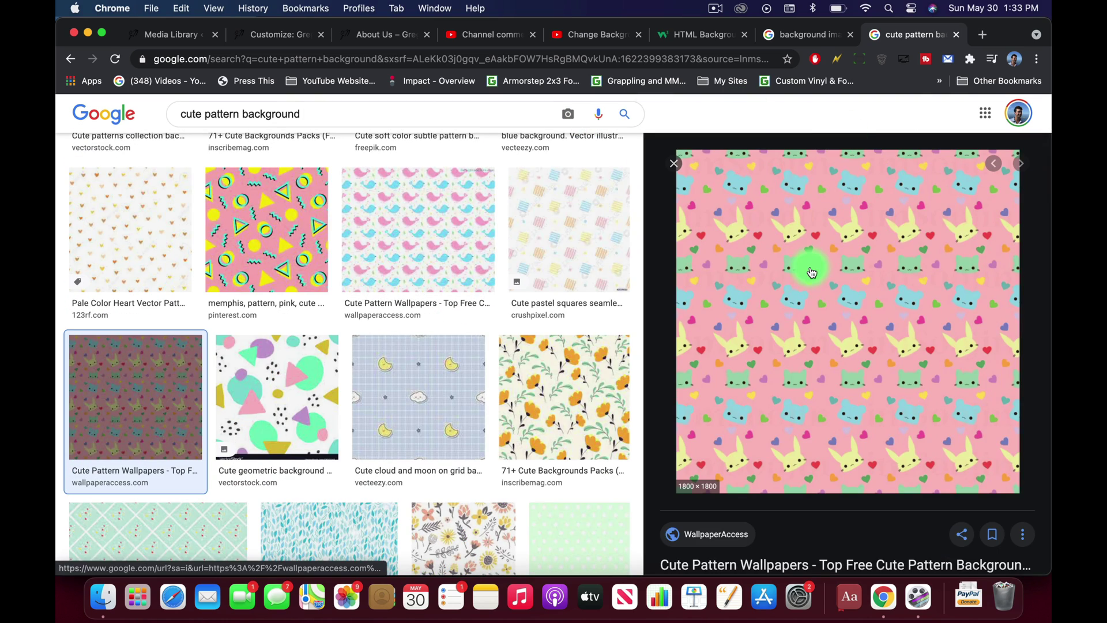
pyautogui.rightClick(810, 269)
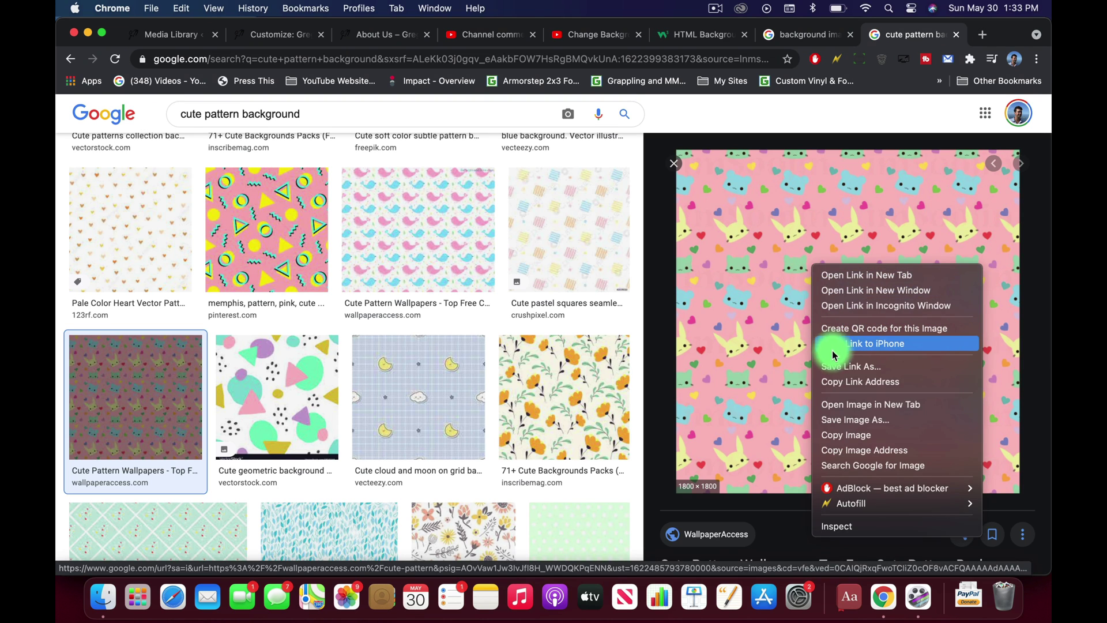
pyautogui.click(837, 420)
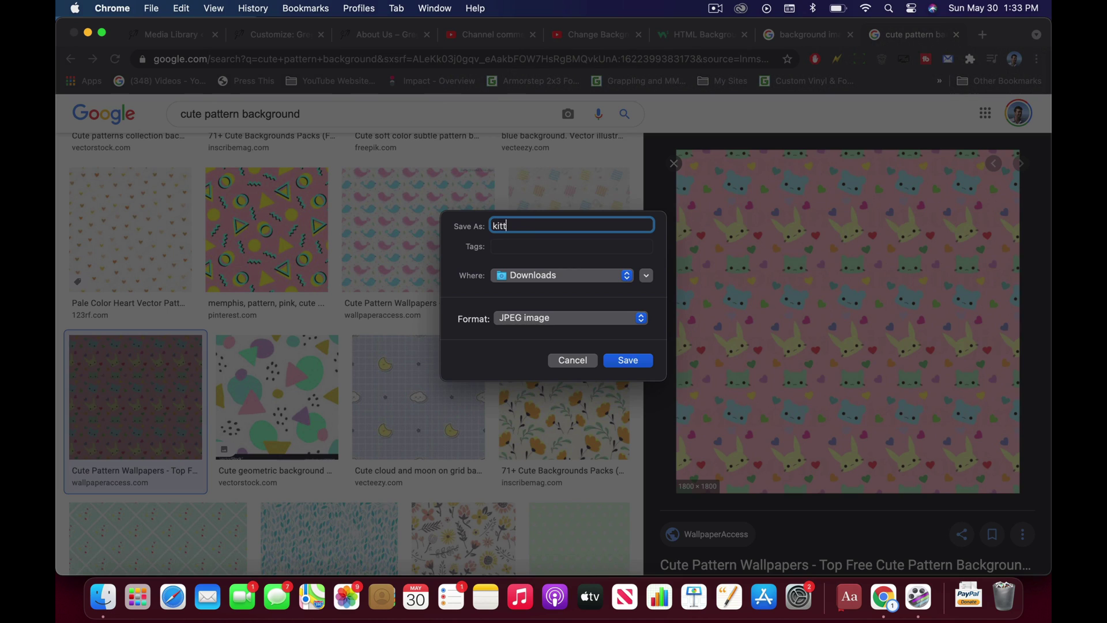
pyautogui.press('Return')
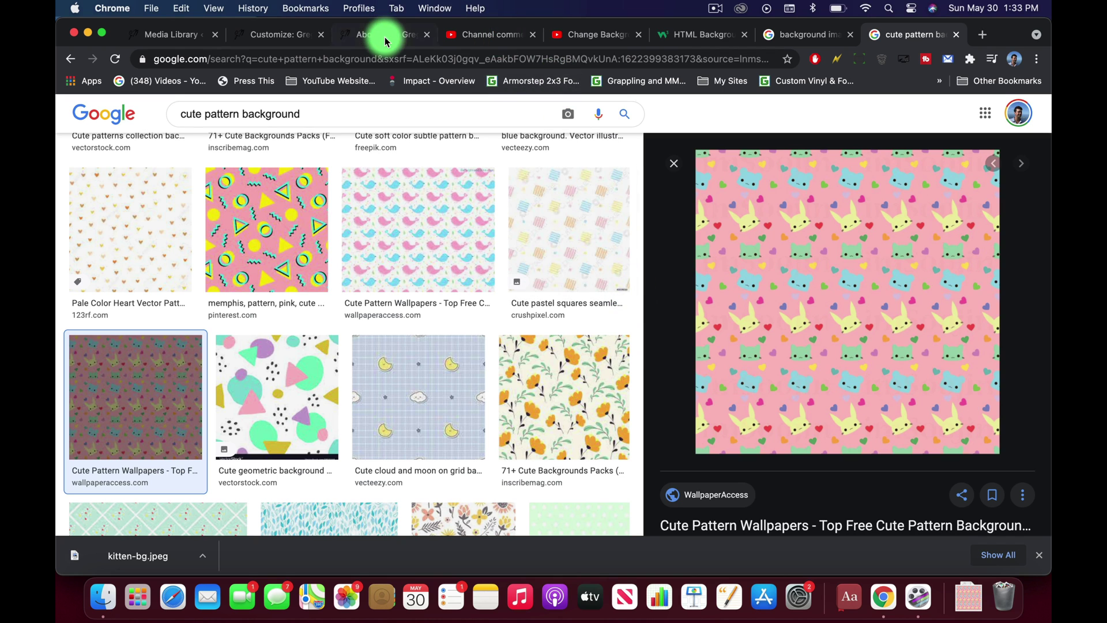
# Upload kitten-bg.jpeg from Downloads to the Media Library
pyautogui.click(280, 34)
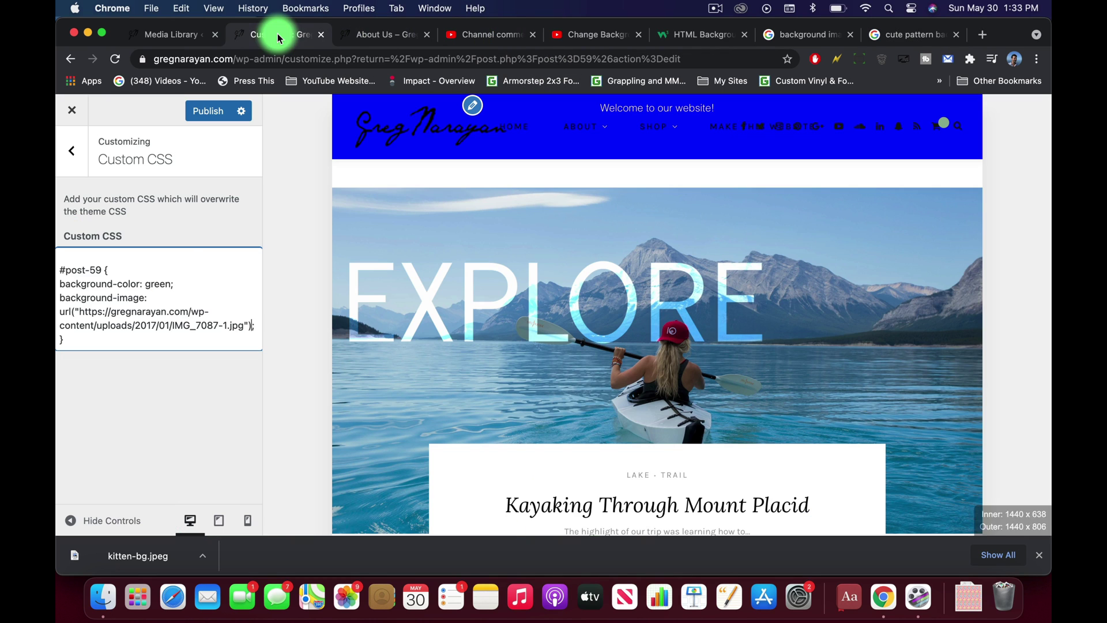
pyautogui.click(164, 36)
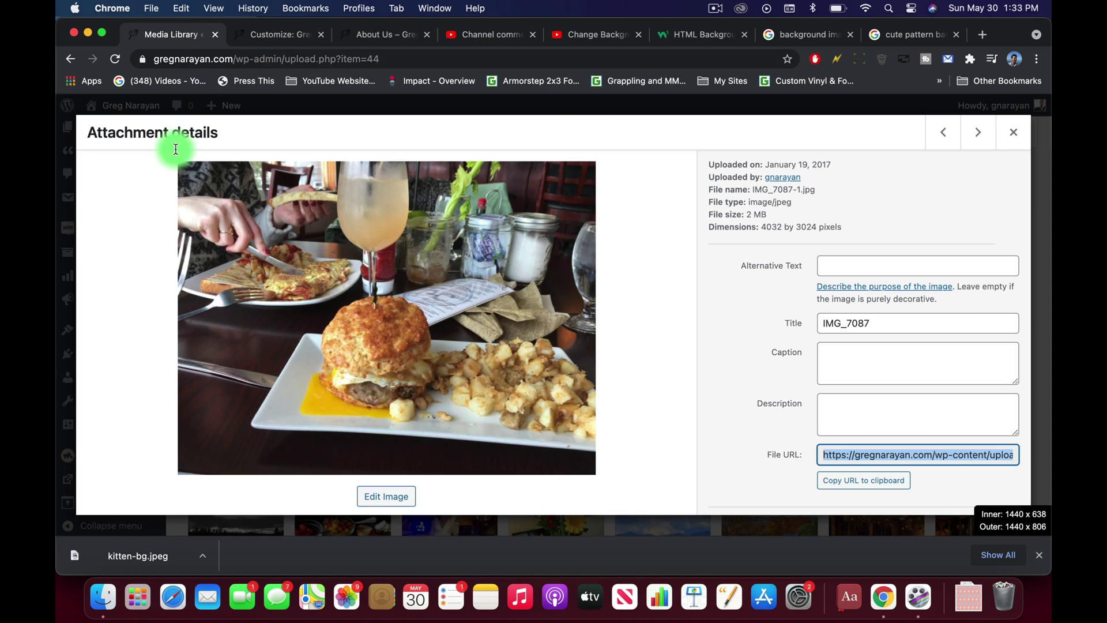
pyautogui.press('Escape')
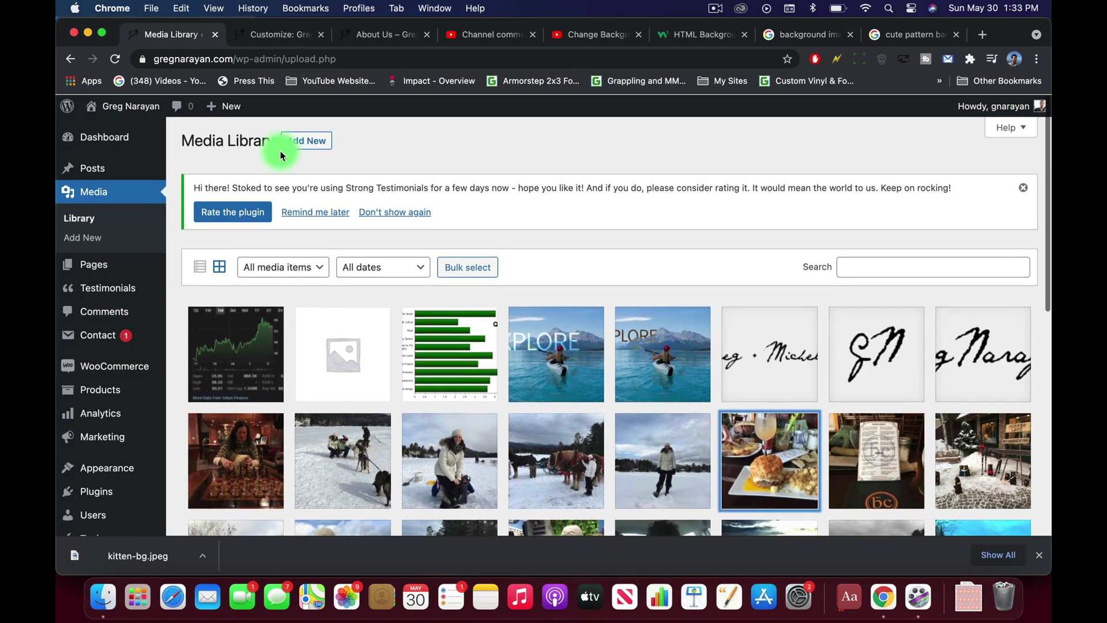
pyautogui.click(291, 143)
pyautogui.click(602, 330)
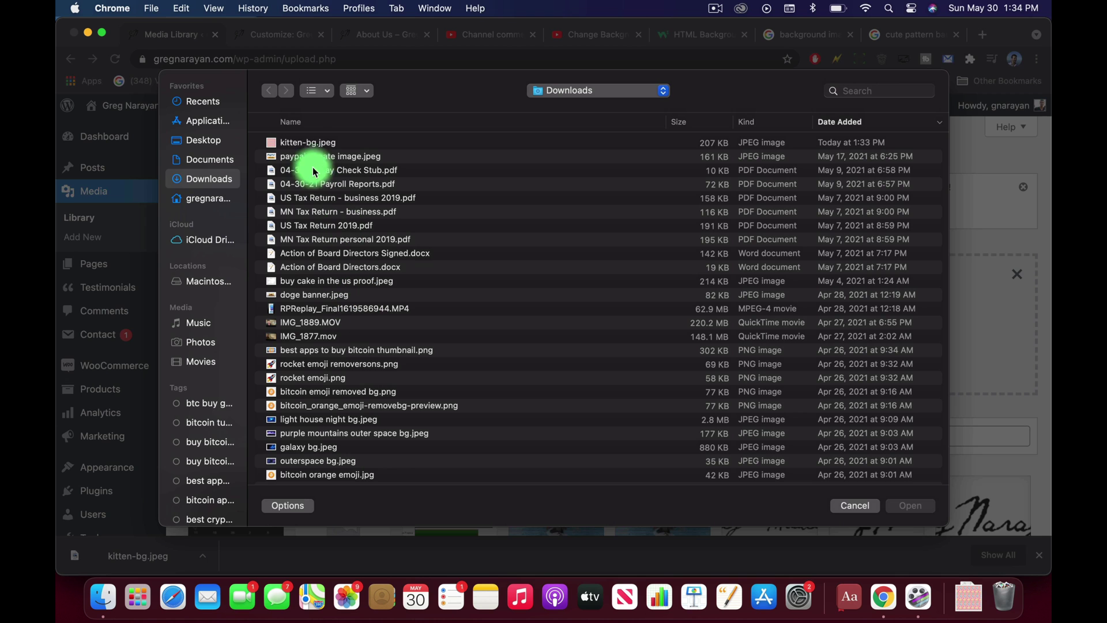
pyautogui.doubleClick(311, 144)
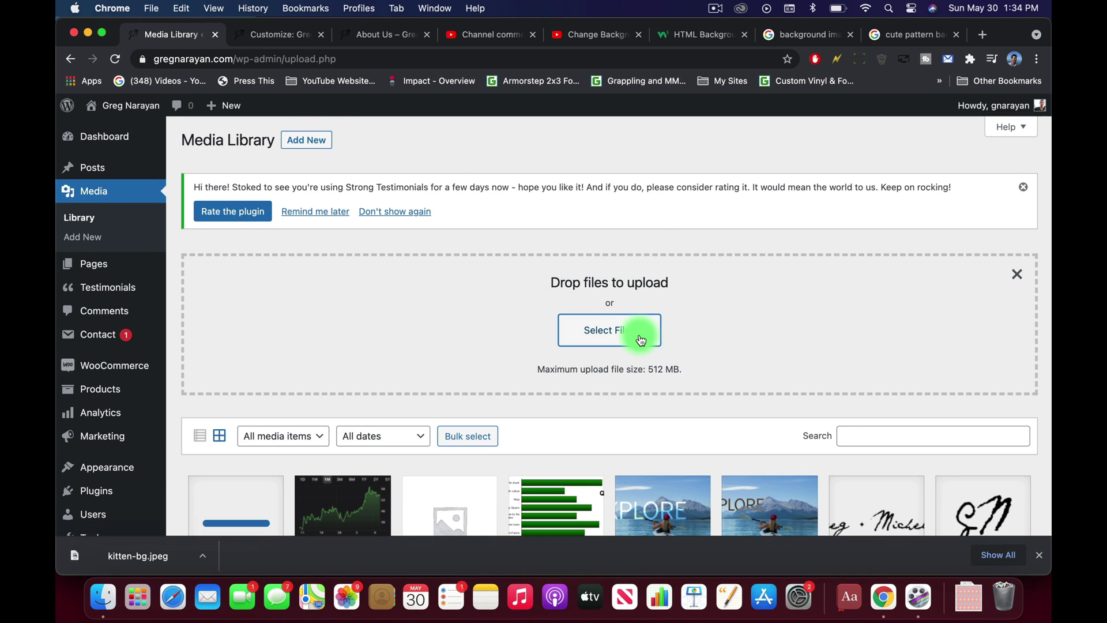
# Open the uploaded kitten image's details and select its file URL for copying
pyautogui.scroll(-5, 639, 338)
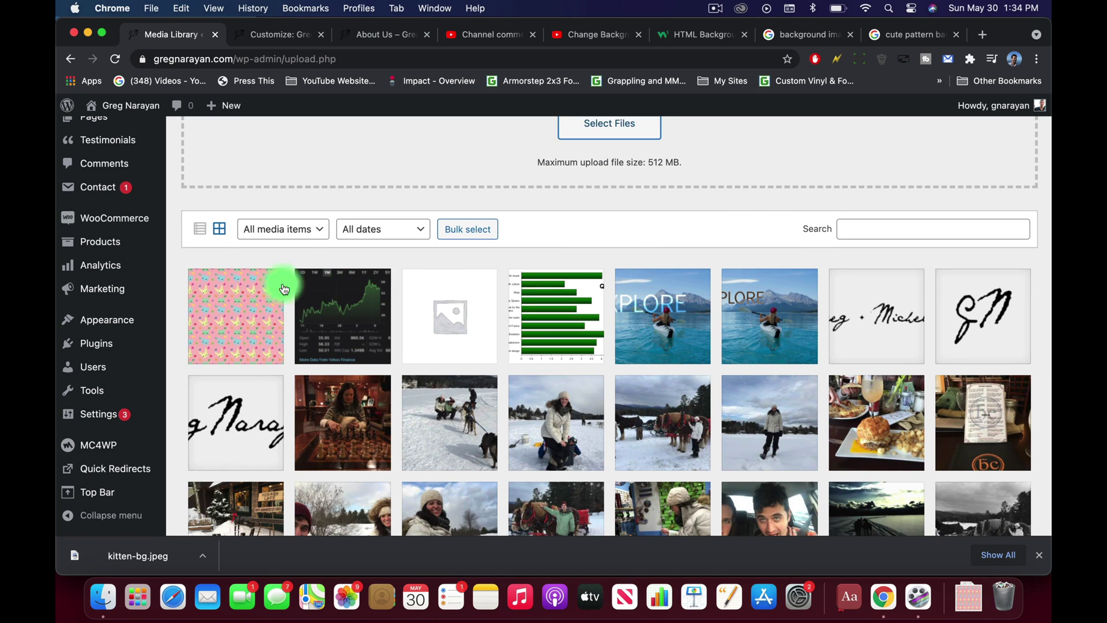
pyautogui.click(248, 296)
pyautogui.click(870, 453)
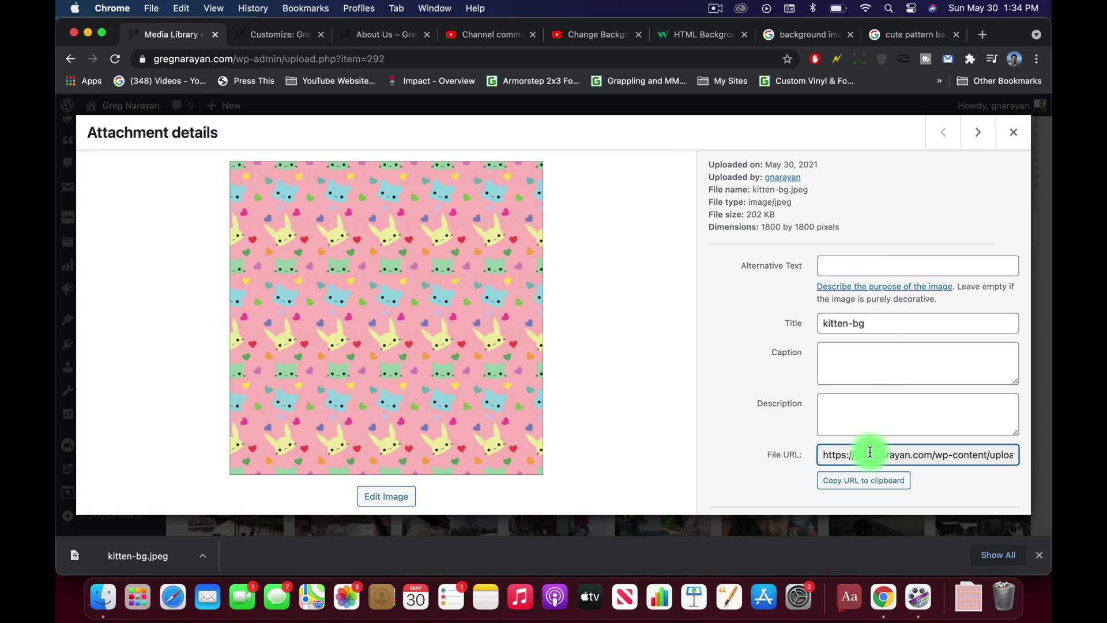
pyautogui.rightClick(870, 453)
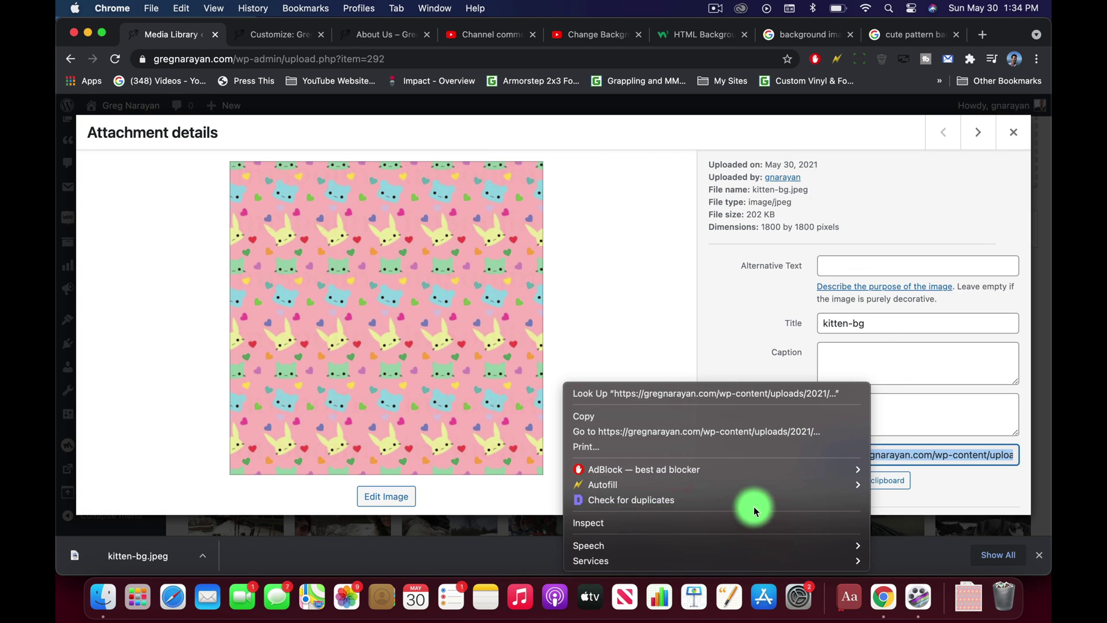
# Replace the old burger image URL in #post-59 with the kitten-bg.jpeg URL
pyautogui.click(693, 415)
pyautogui.click(284, 35)
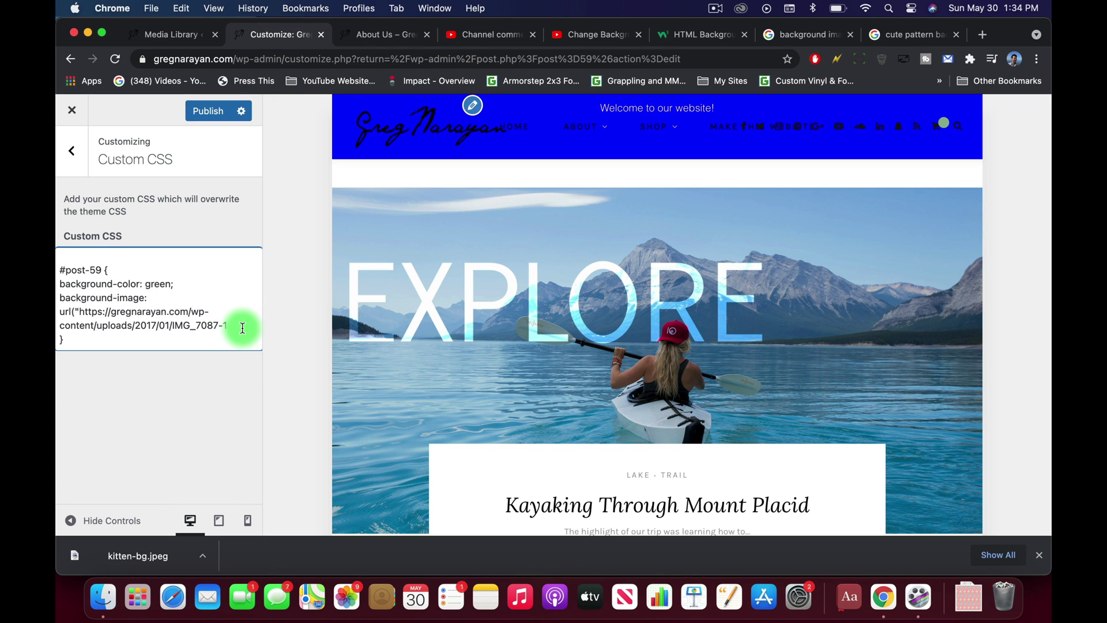
pyautogui.moveTo(242, 328); pyautogui.dragTo(81, 313)
pyautogui.press('BackSpace')
pyautogui.press('super+v')
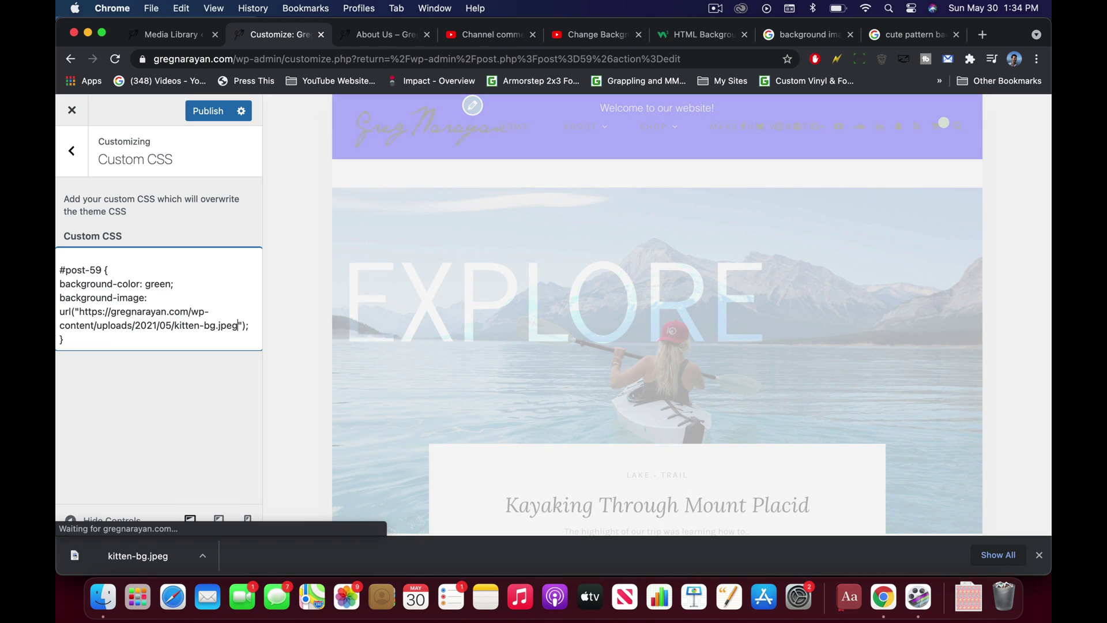
# Check the pasted kitten-bg.jpeg file name and publish the Custom CSS
pyautogui.scroll(5, 173, 300)
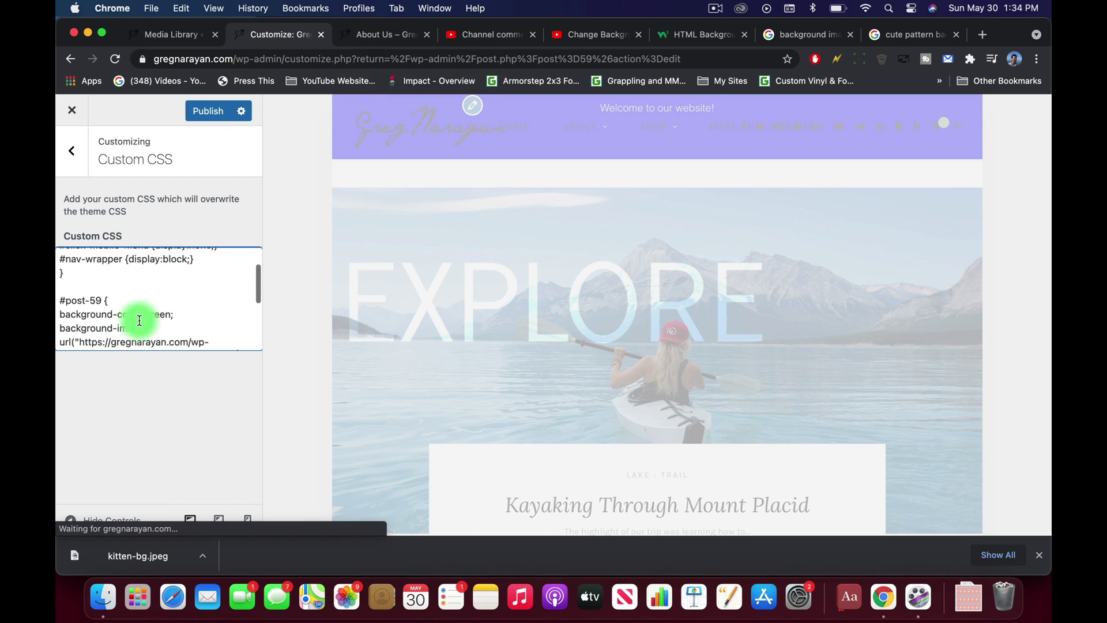
pyautogui.scroll(-4, 178, 304)
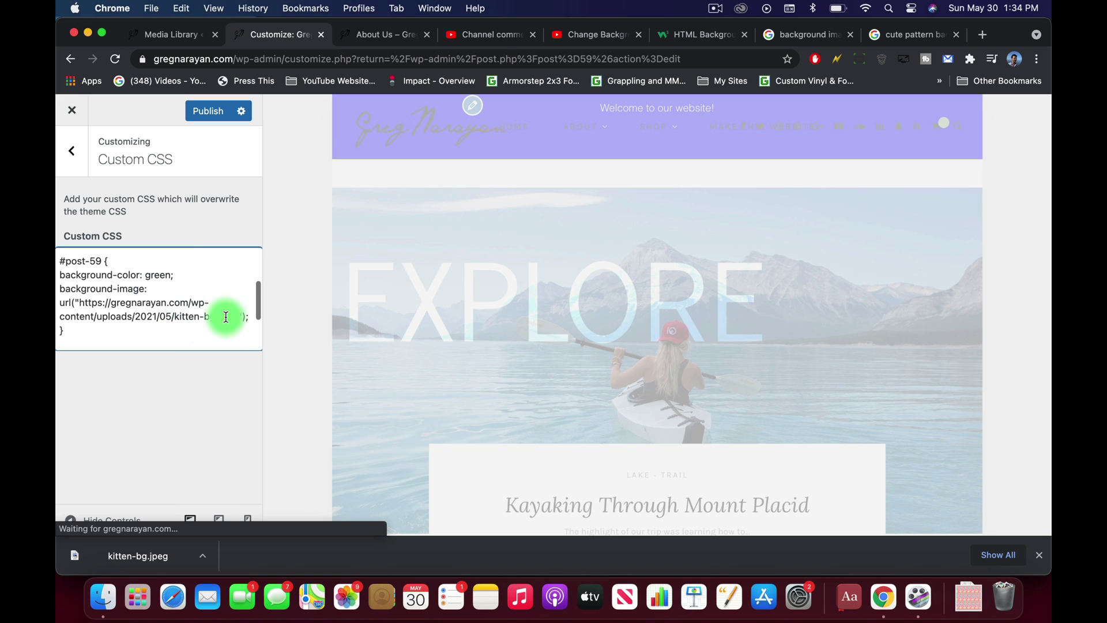
pyautogui.moveTo(240, 317); pyautogui.dragTo(142, 299)
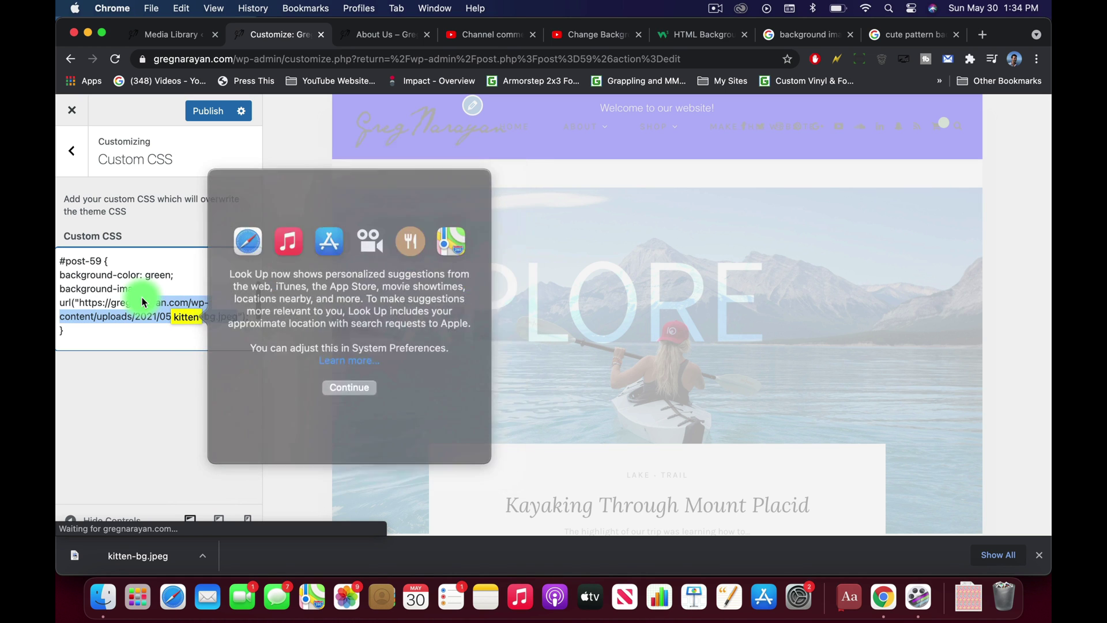
pyautogui.click(230, 313)
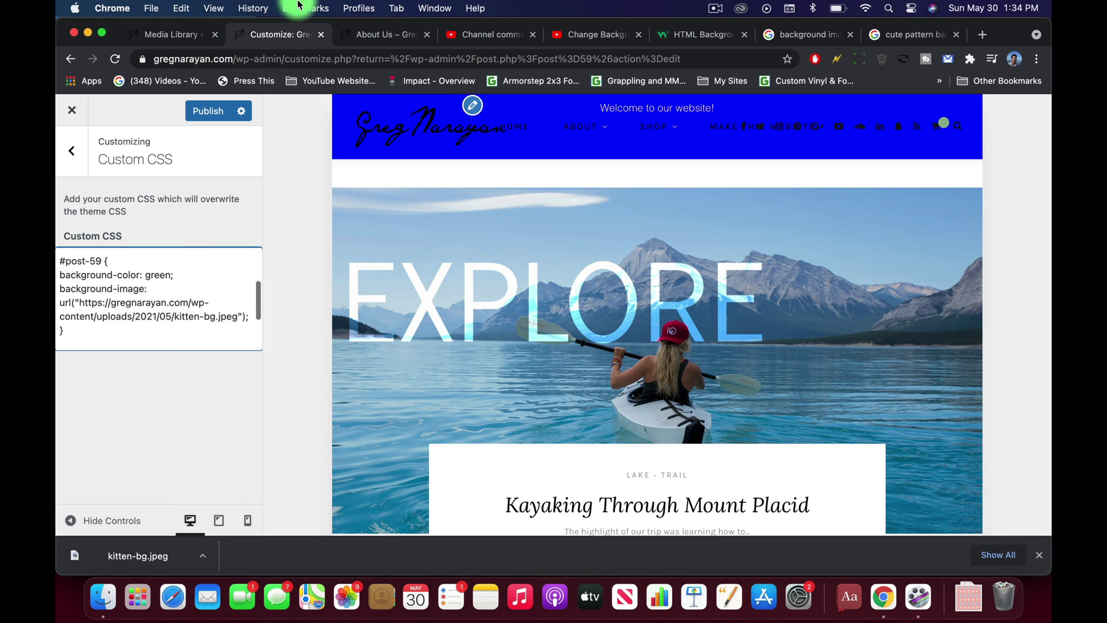
pyautogui.click(213, 112)
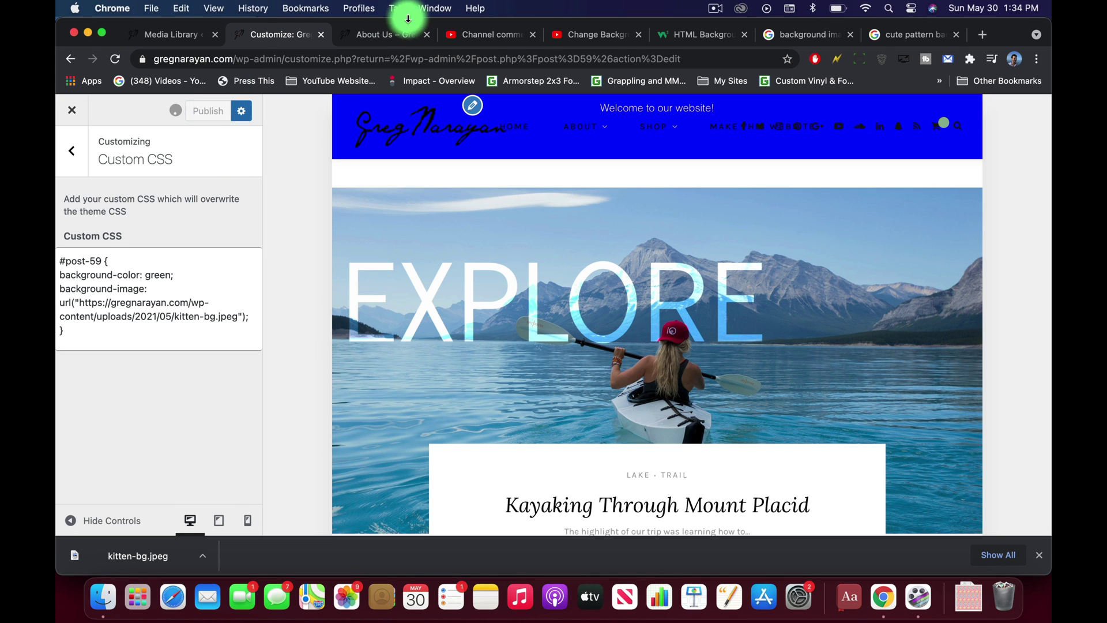
pyautogui.click(378, 34)
# Reload the About Us page and scroll through its text and sunset image over the pink kitten background
pyautogui.press('super+r')
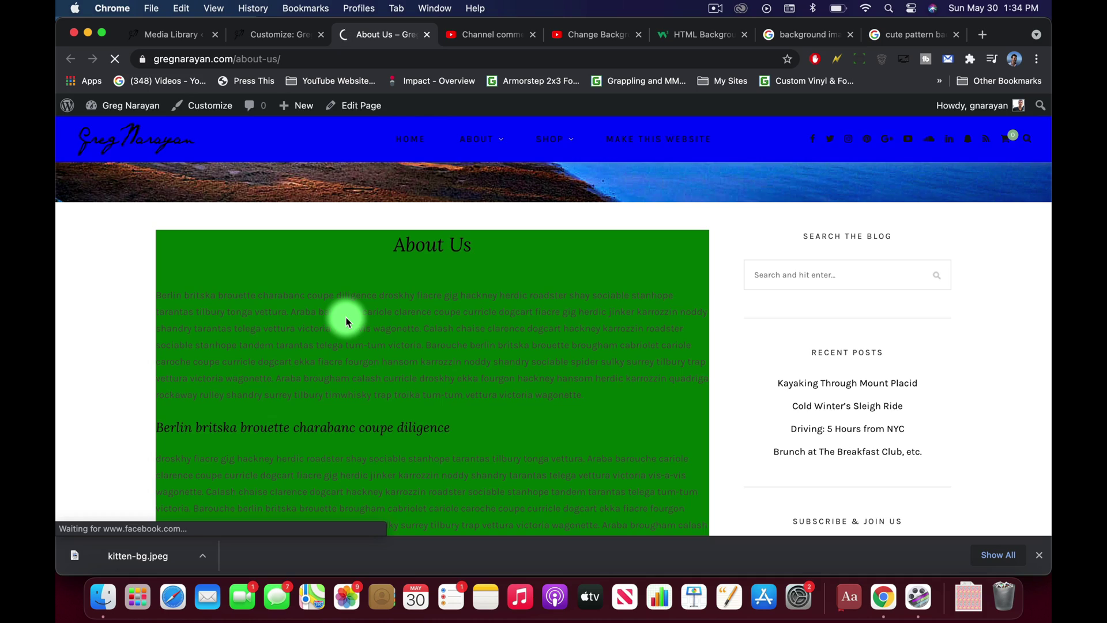
pyautogui.scroll(-5, 439, 328)
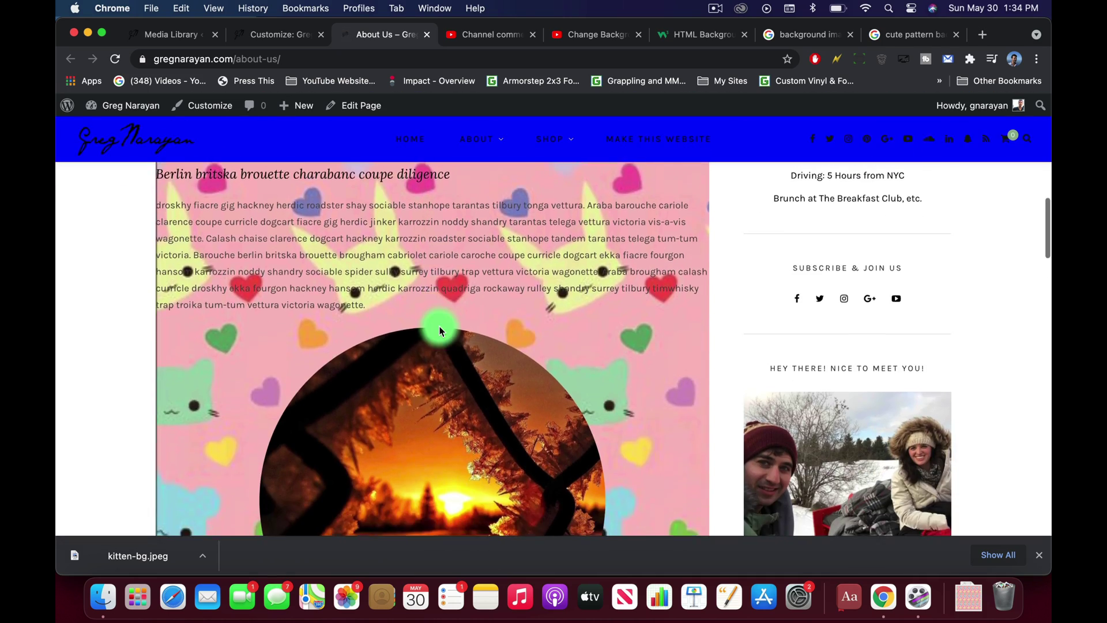
pyautogui.scroll(-10, 440, 330)
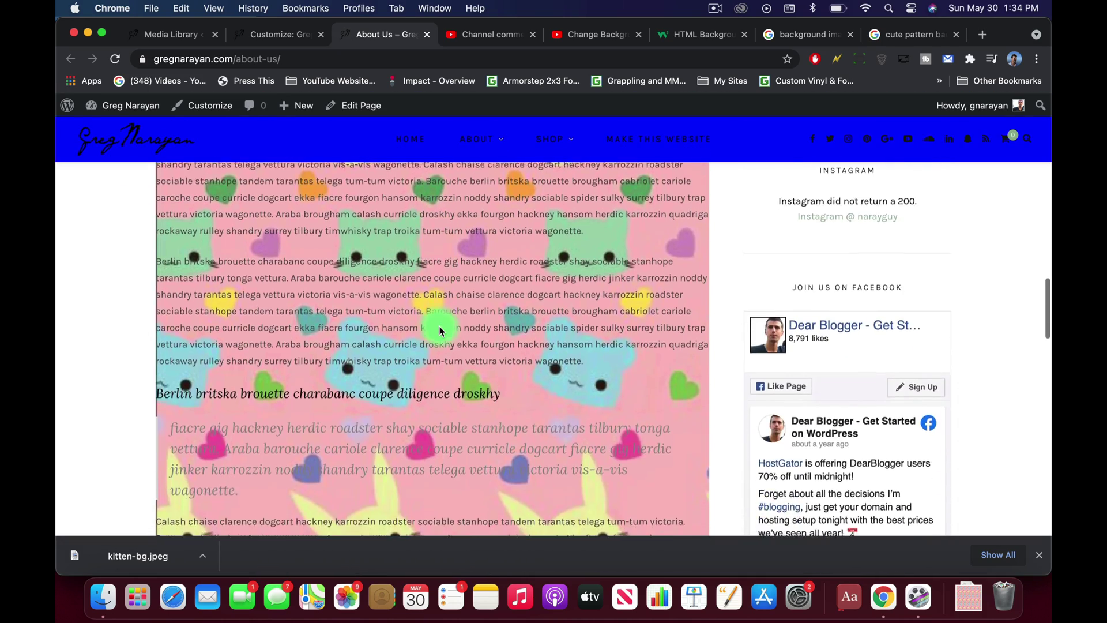
pyautogui.scroll(-10, 439, 330)
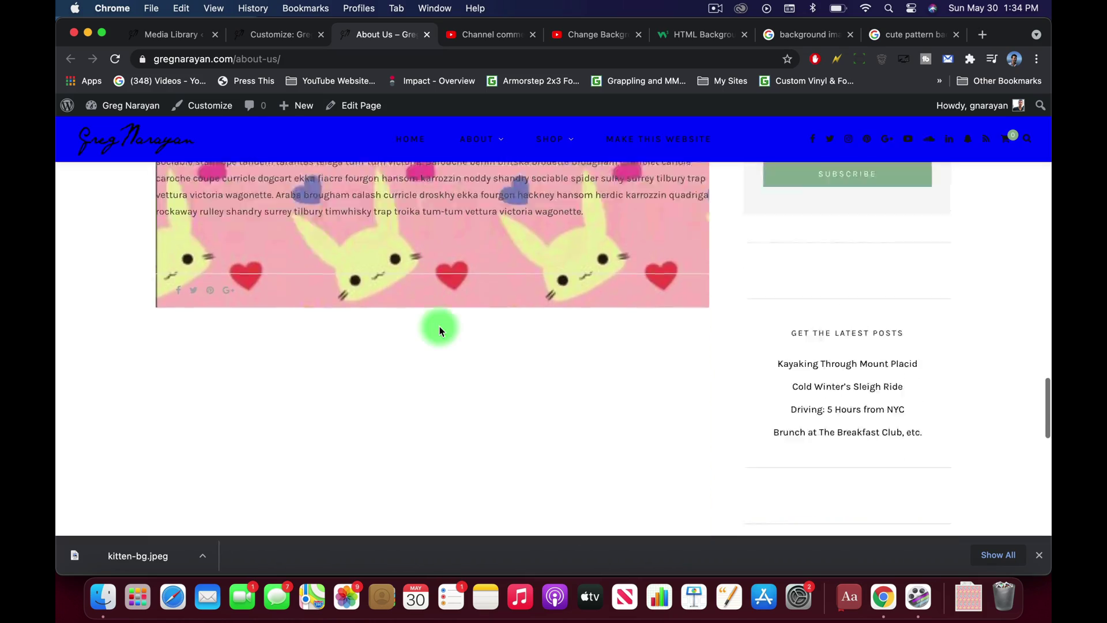
pyautogui.scroll(10, 439, 330)
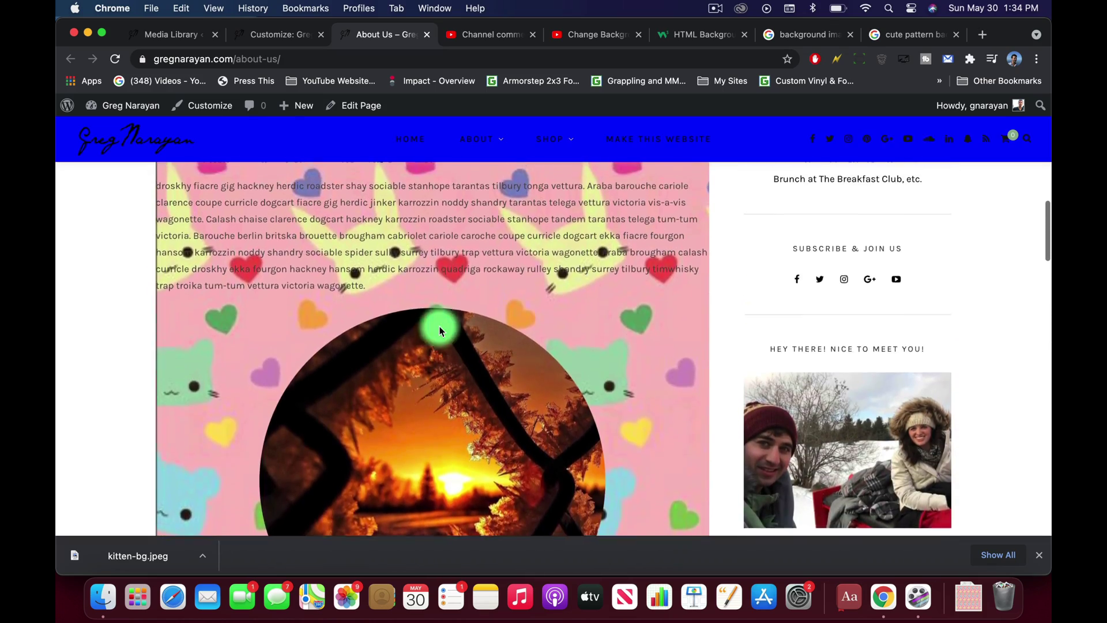
pyautogui.scroll(2, 440, 330)
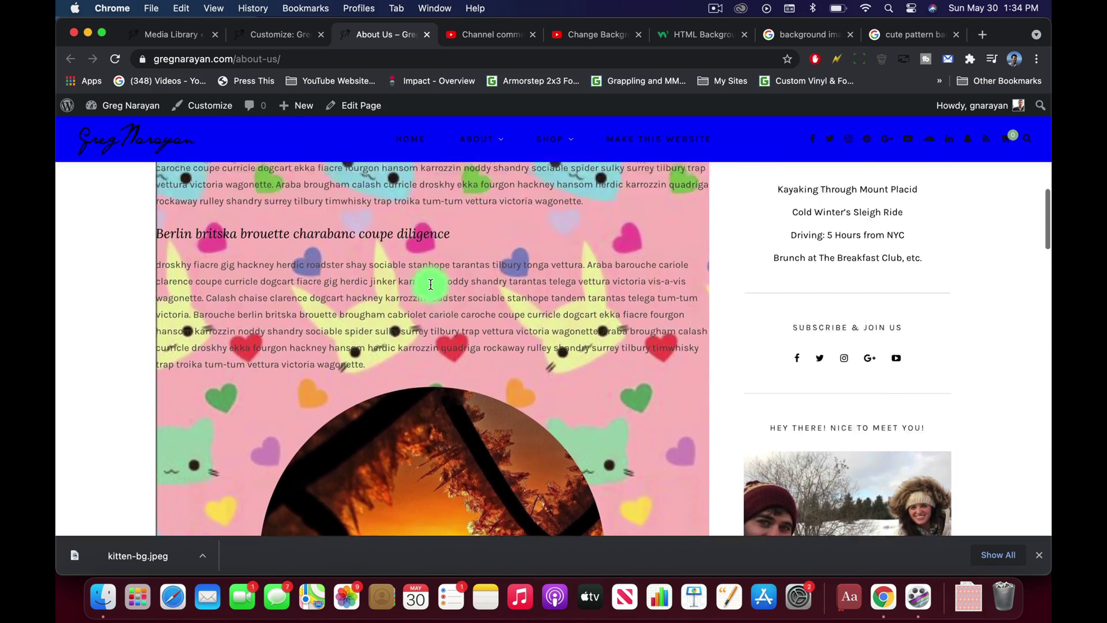
pyautogui.scroll(3, 430, 285)
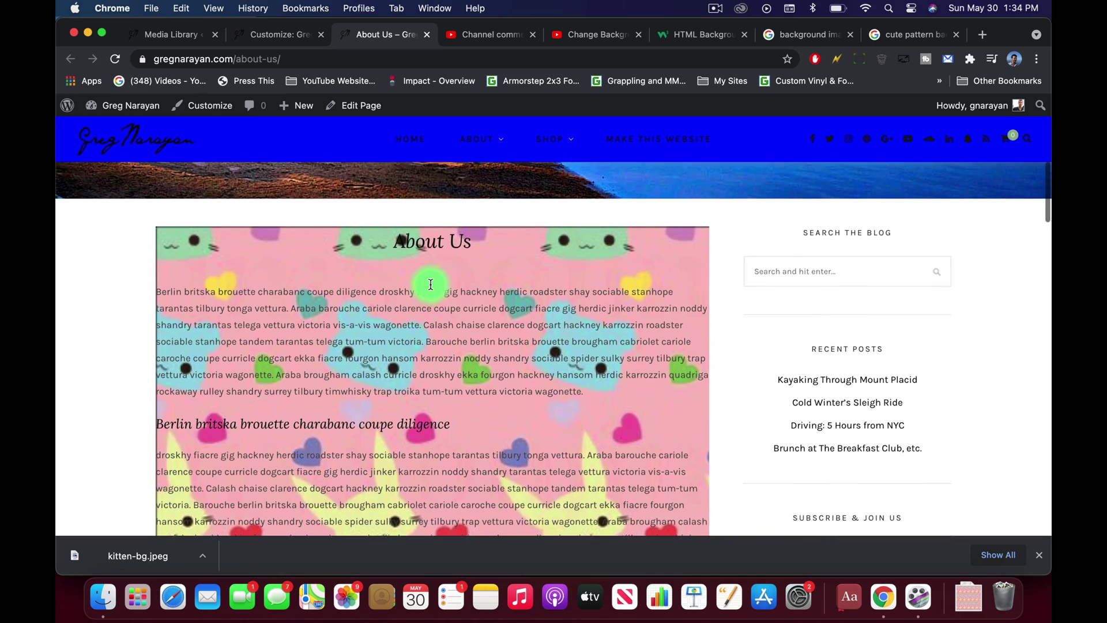
pyautogui.scroll(10, 431, 288)
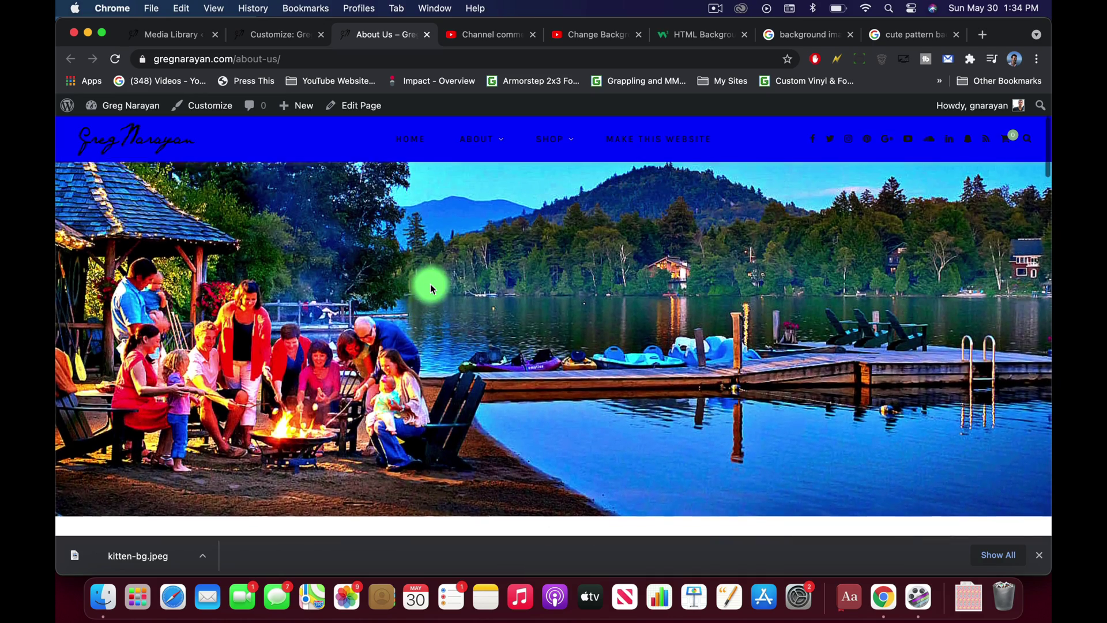
pyautogui.scroll(-10, 432, 289)
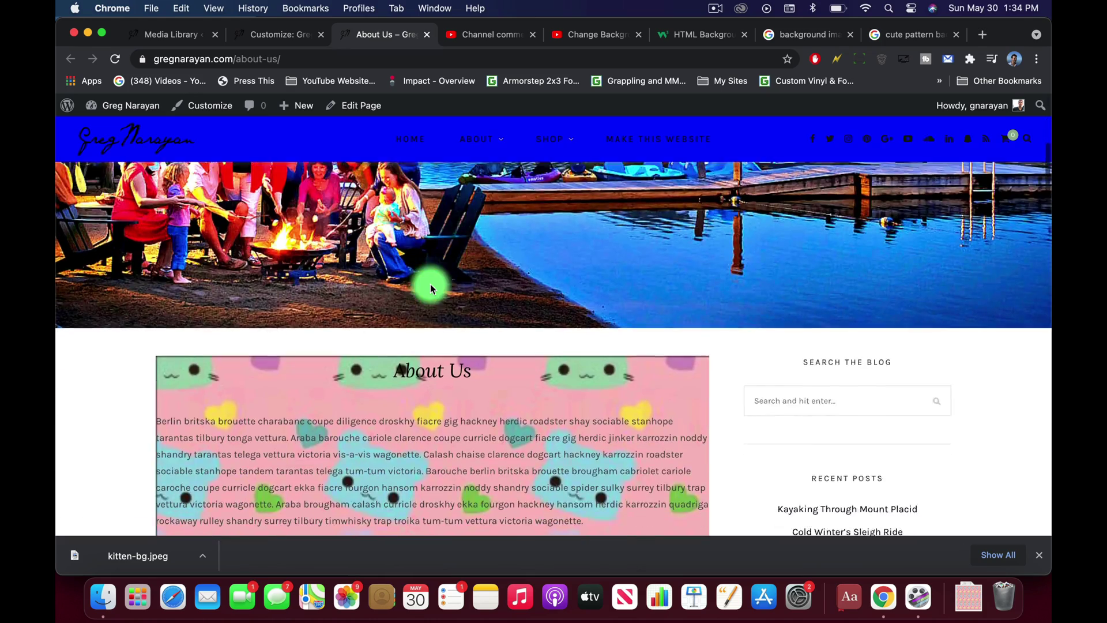
pyautogui.scroll(-3, 433, 288)
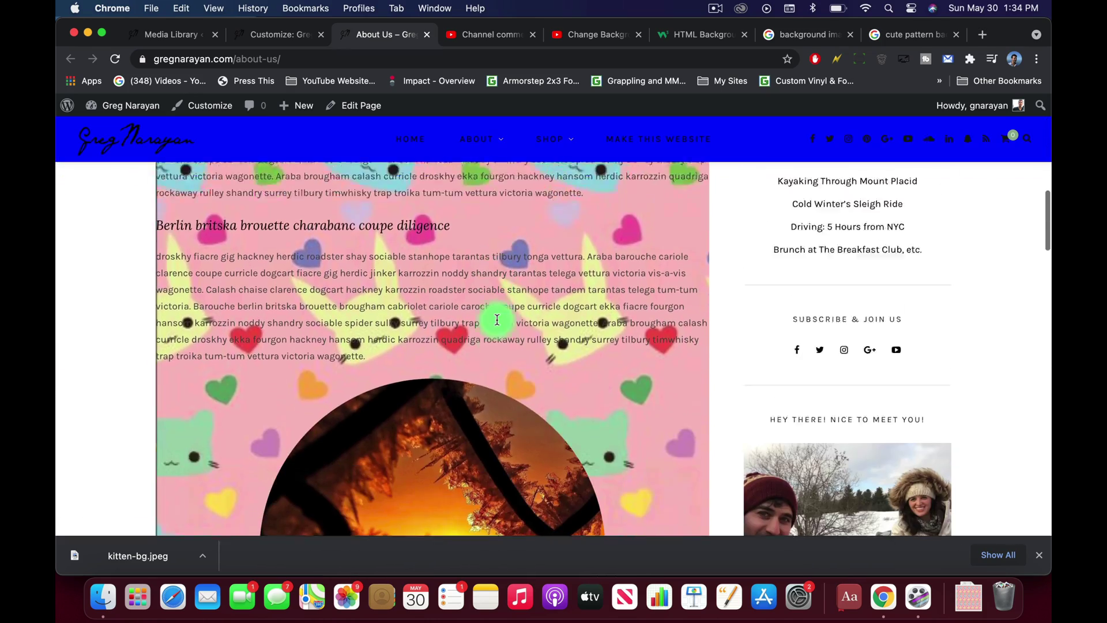